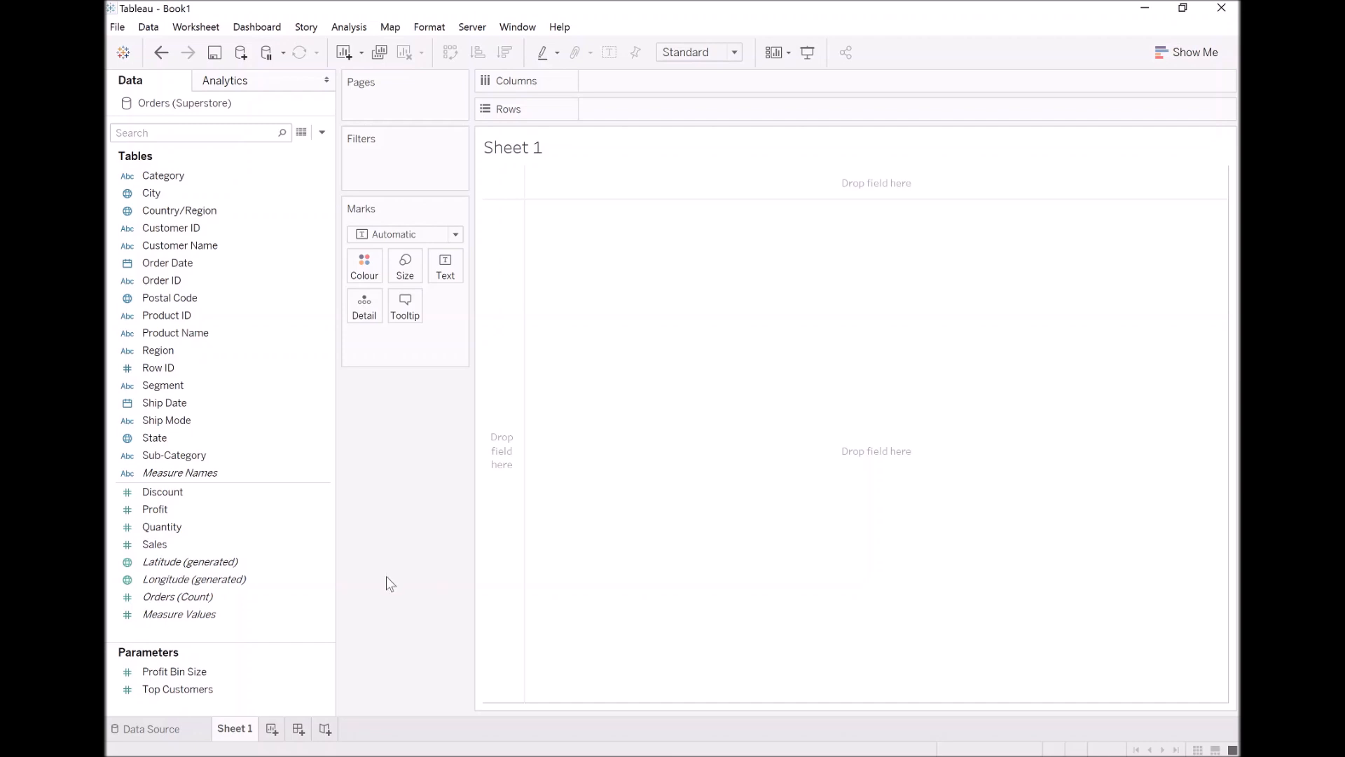
Start a new calculated field from the Ship Mode field and name it Path
right_click(182, 426)
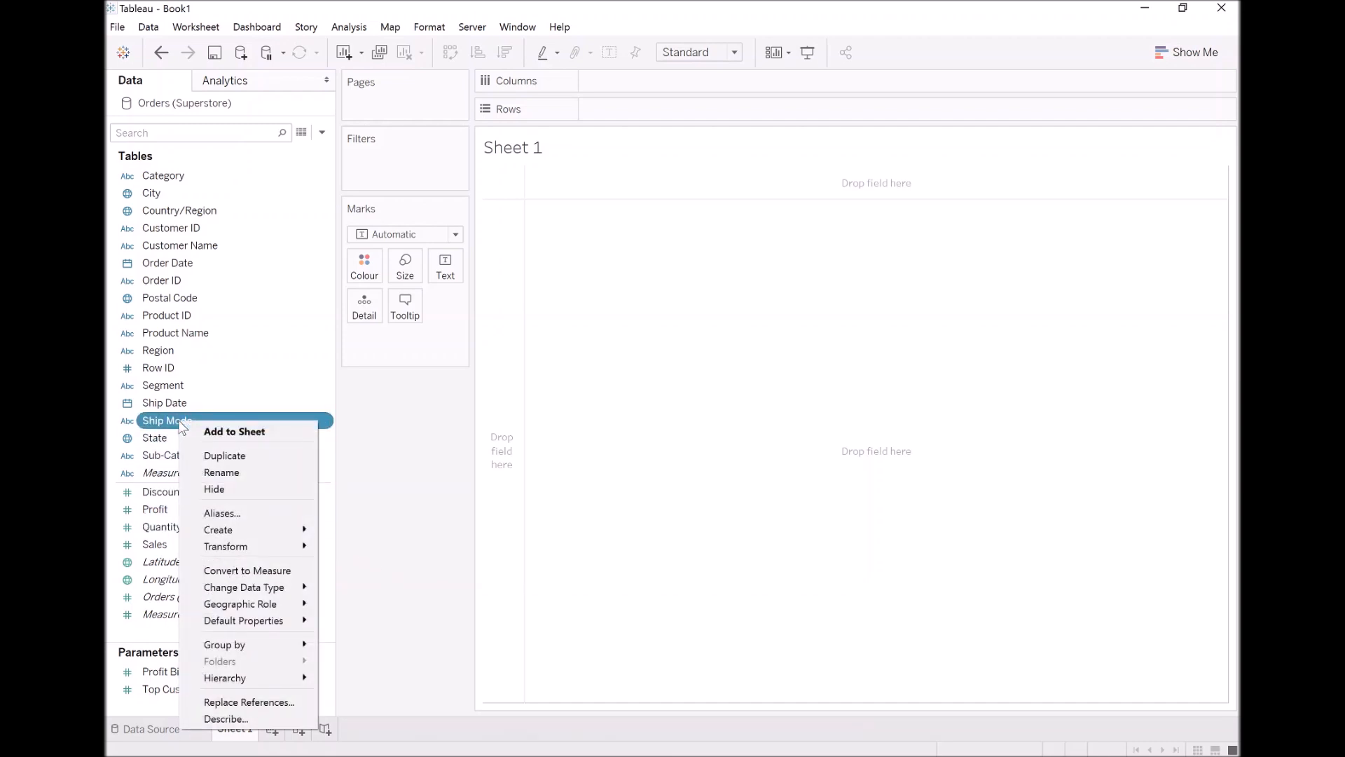
mouse_move(254, 529)
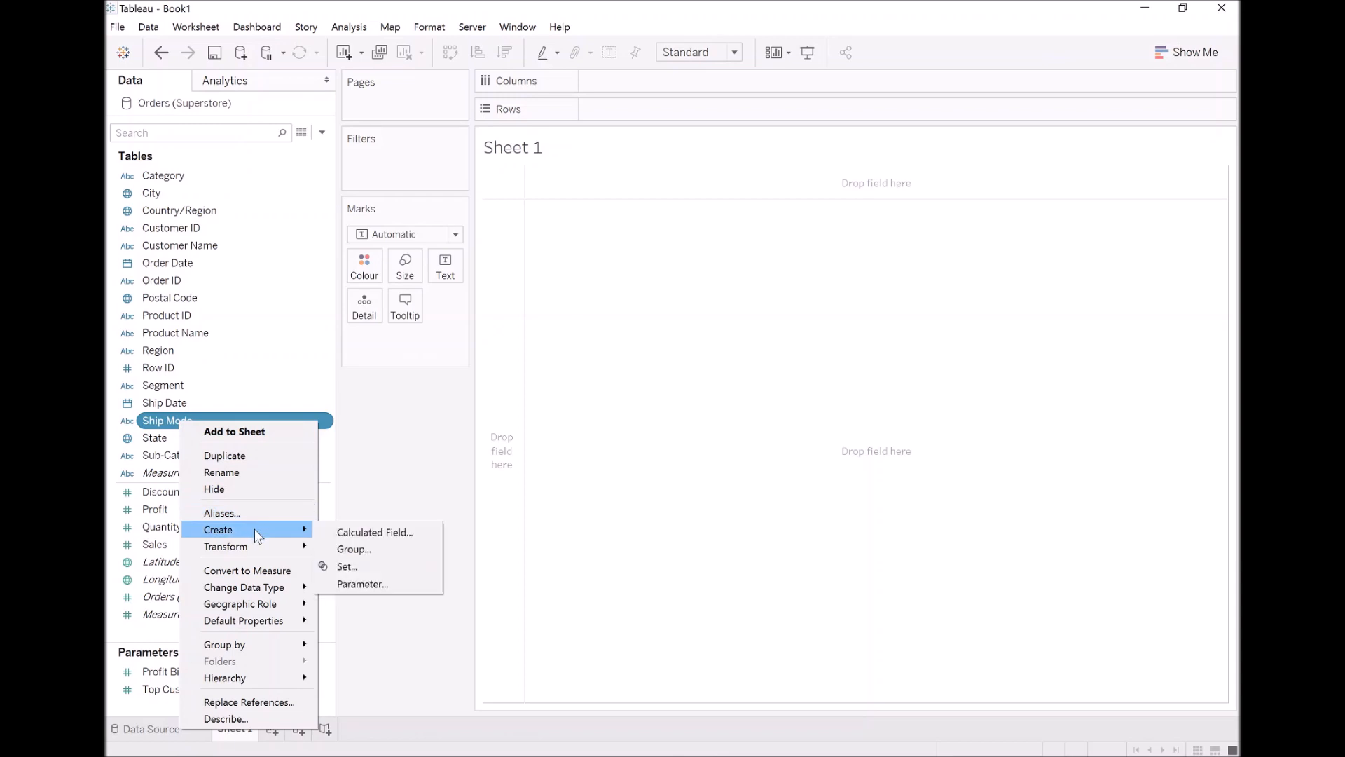
left_click(368, 534)
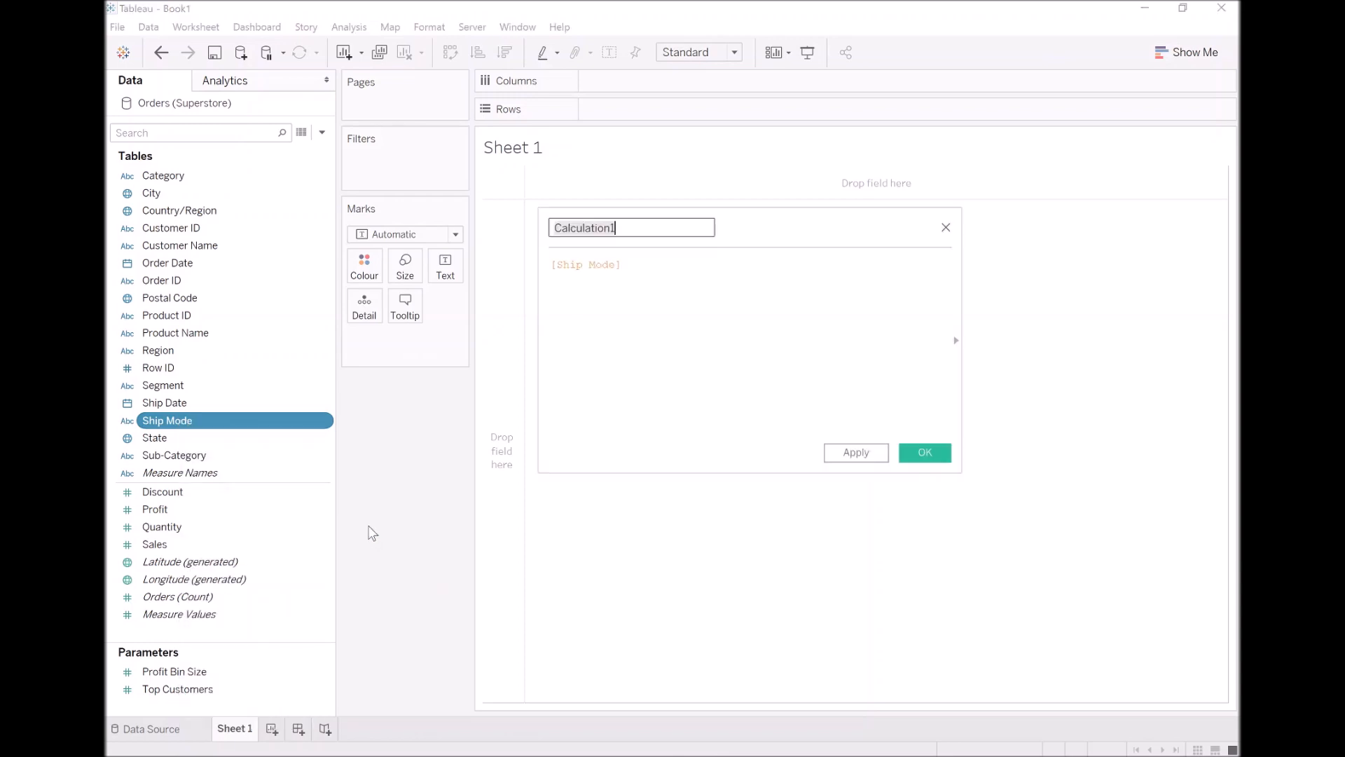
type("Path")
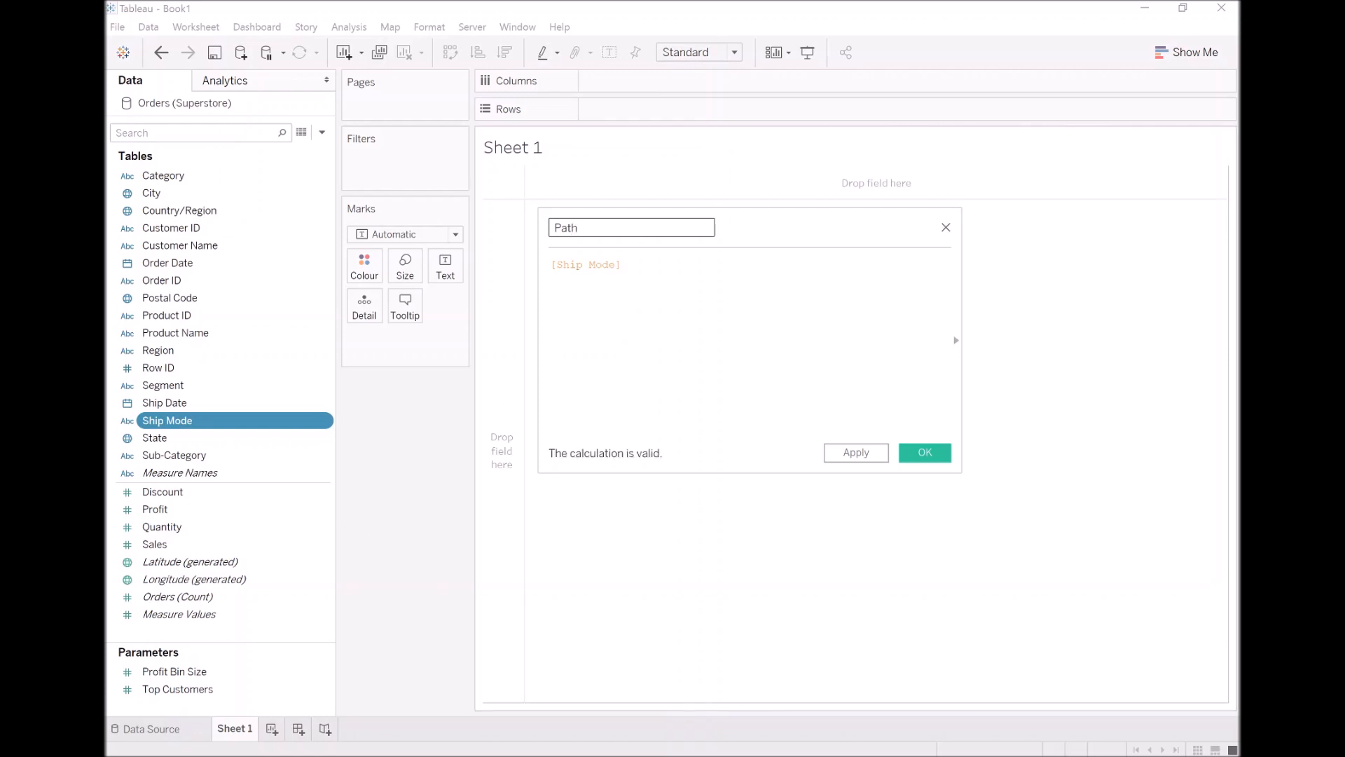
Complete the Path formula as IIF([Ship Mode]="First Class",1,100) and save the calculated field
left_click(620, 264)
key("Home")
type("IIF(")
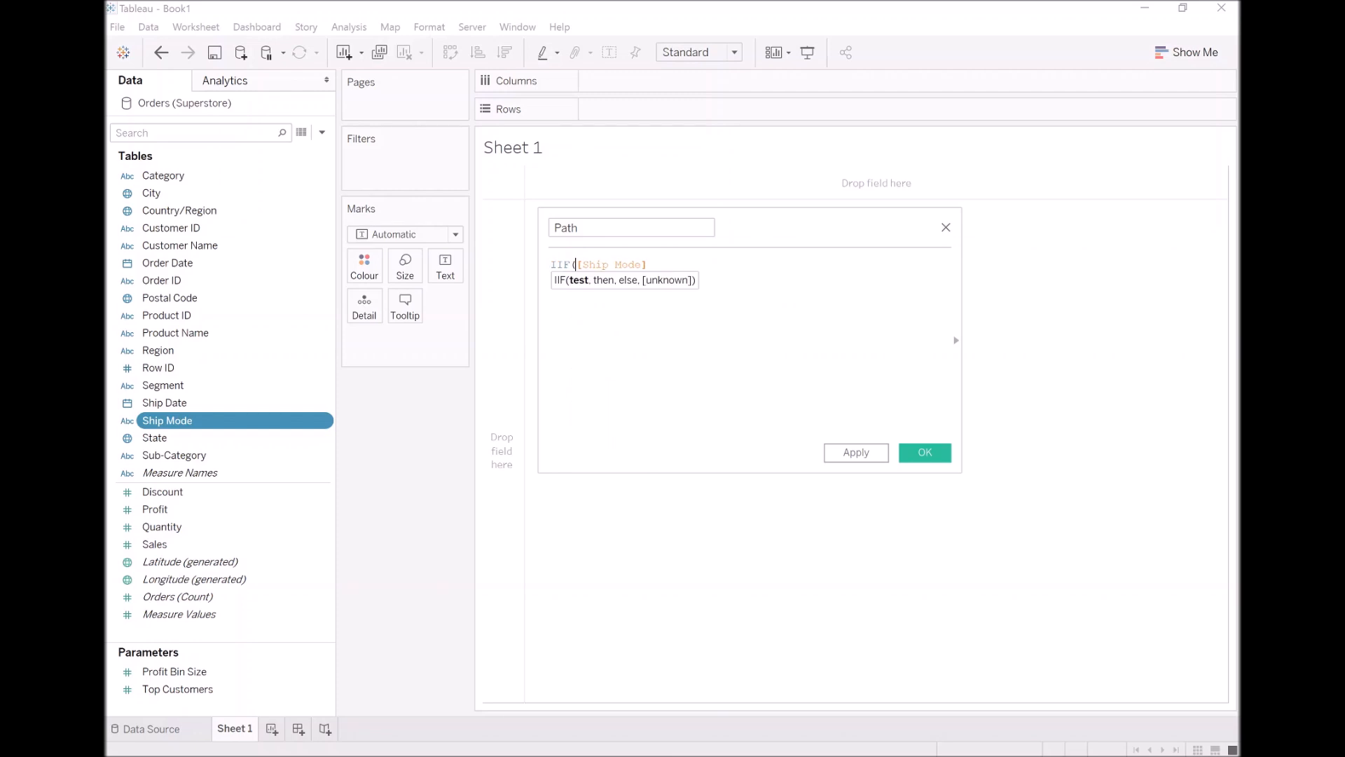
key("Right")
key("Right")
key("End")
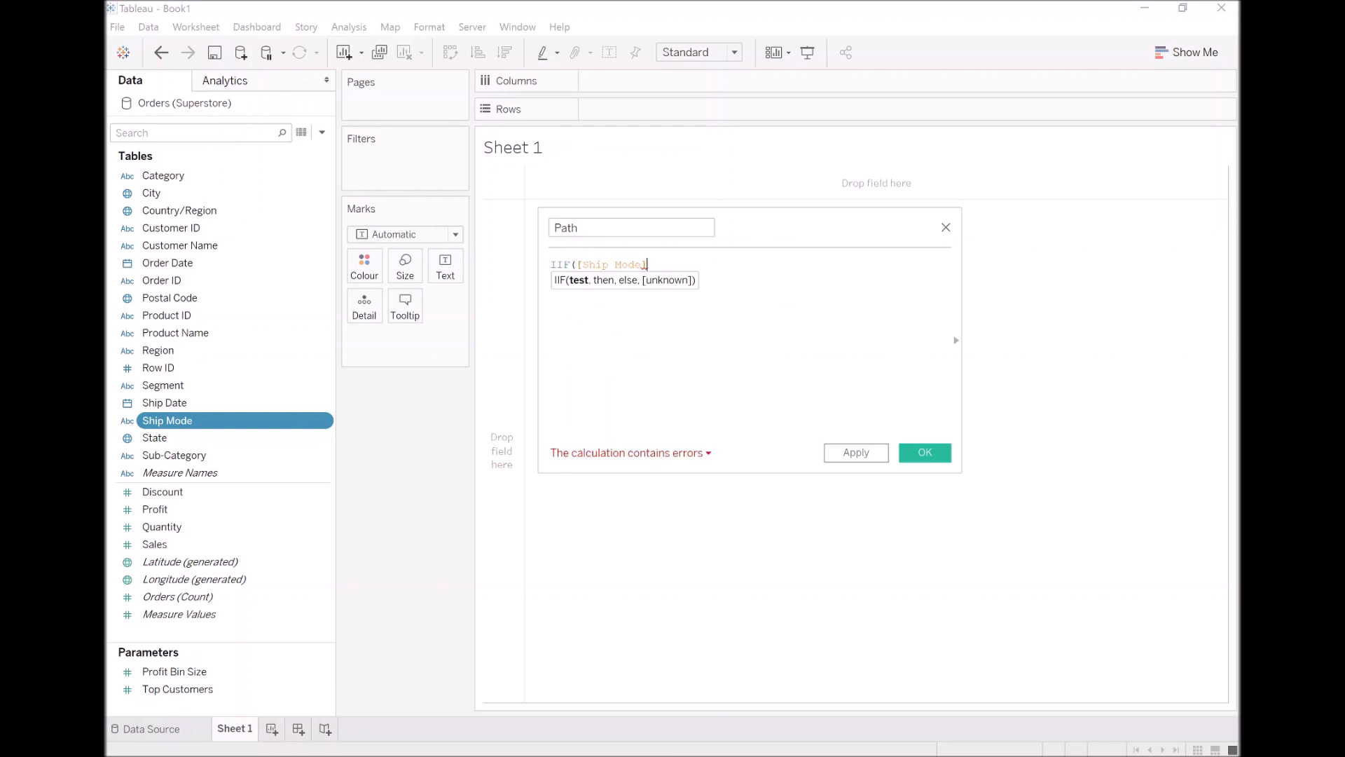
type("=\"First")
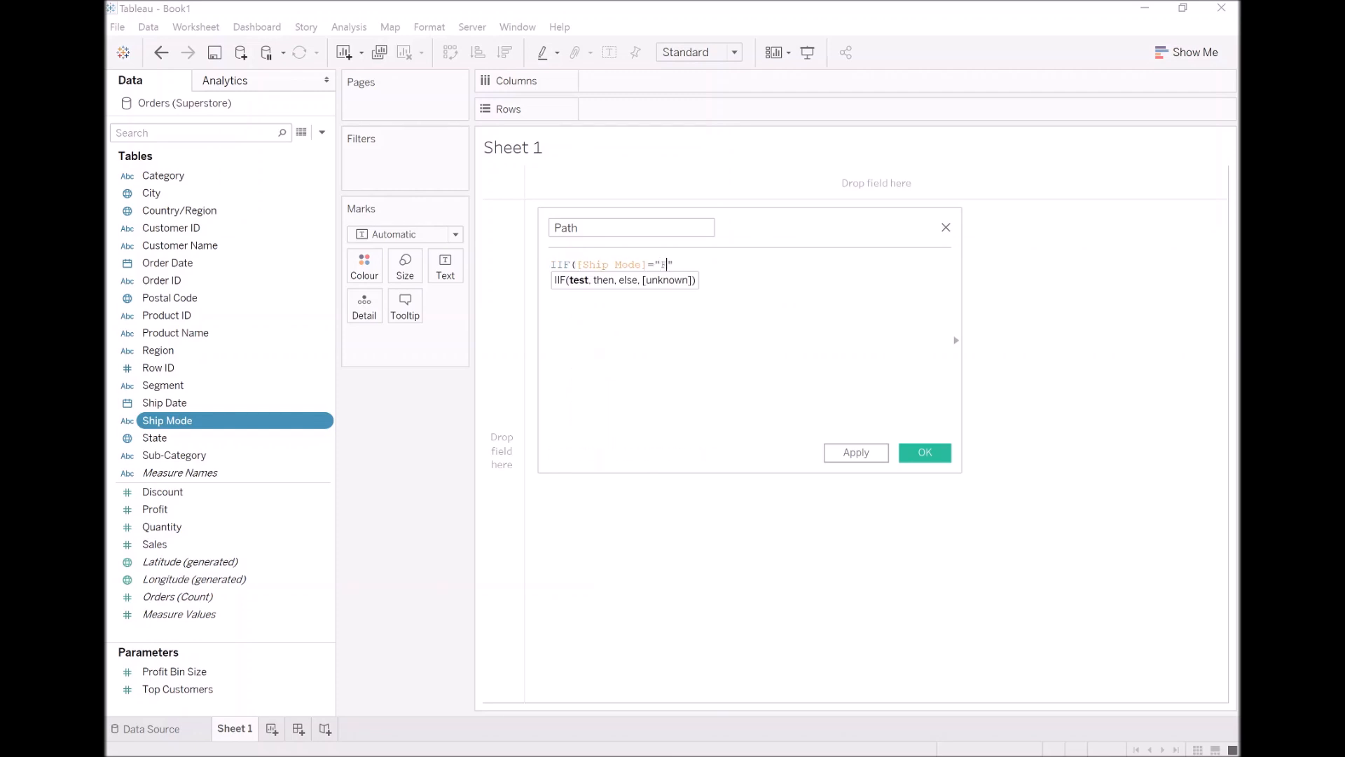
type(" Class\",1,100)")
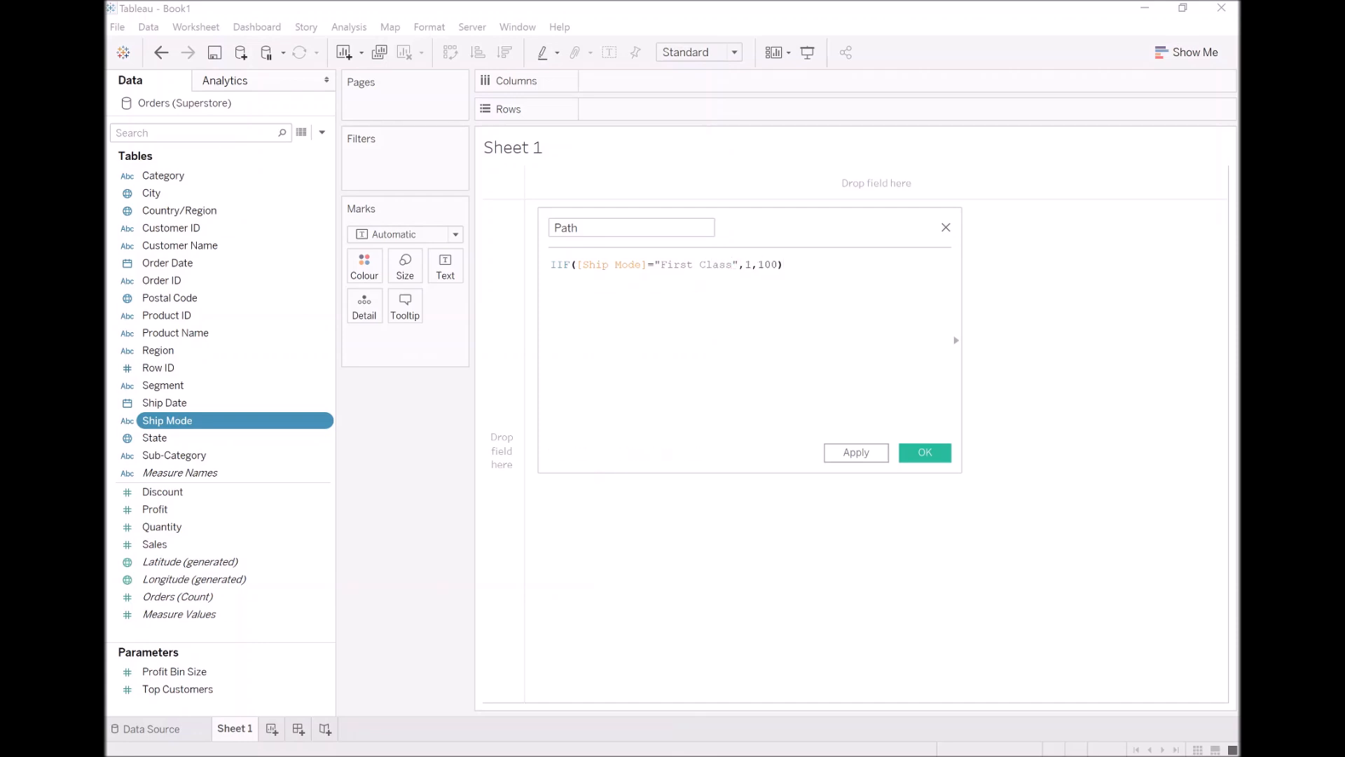
left_click(868, 454)
left_click(924, 453)
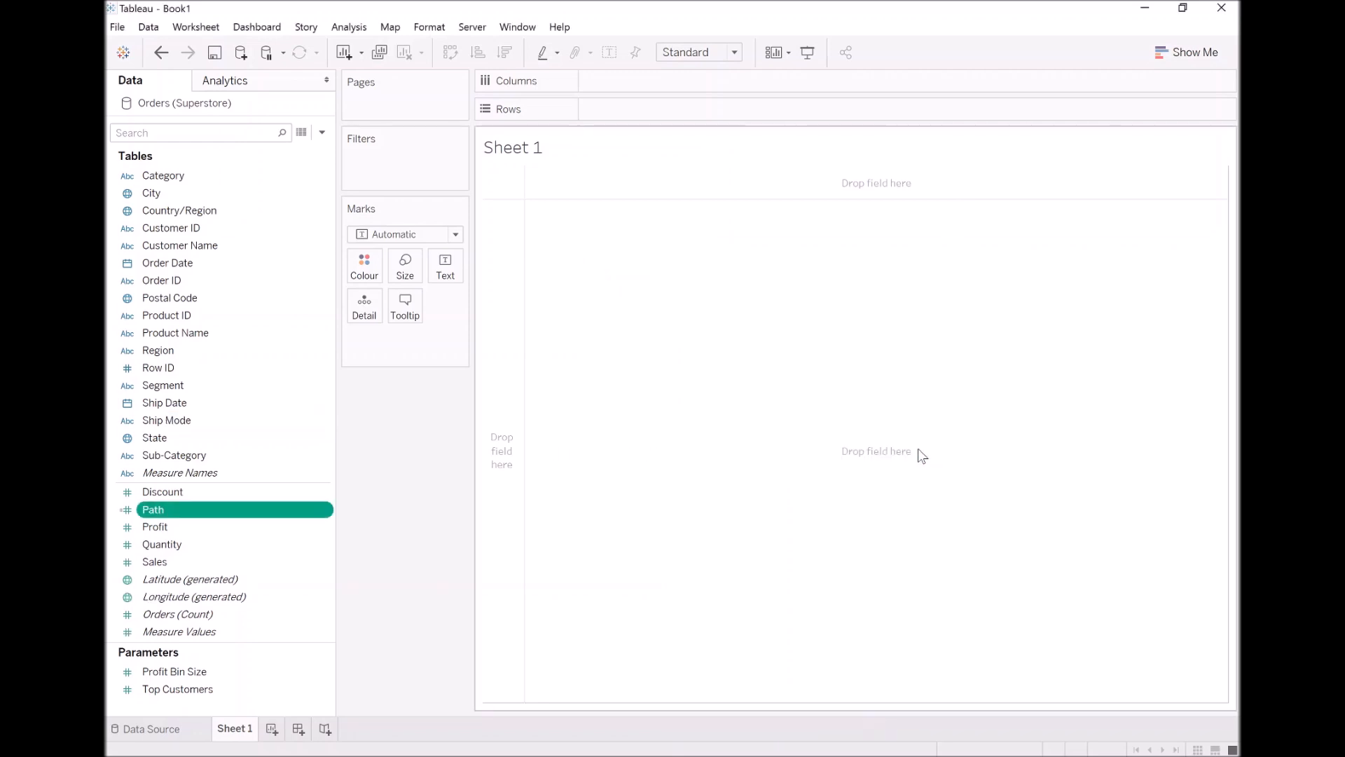
Create bins from the Path field with a bin size of 1
right_click(208, 516)
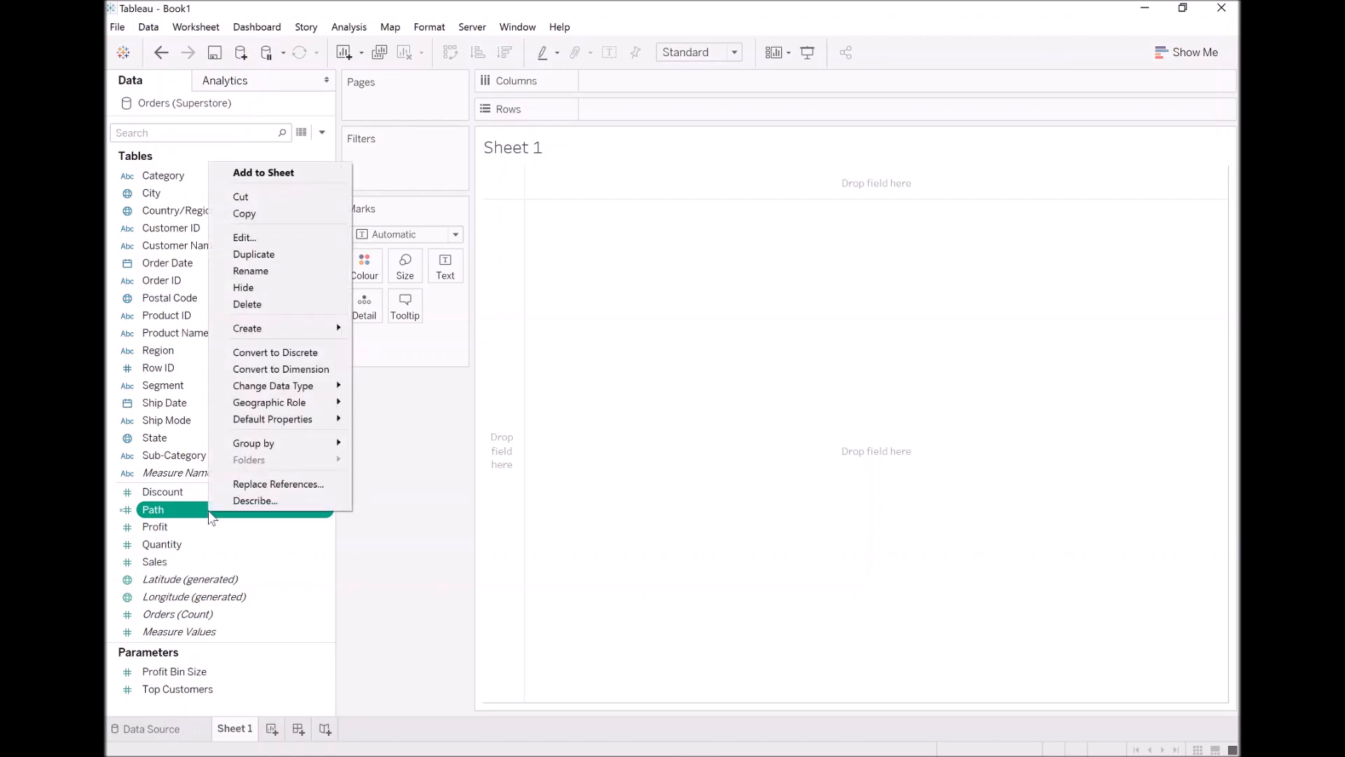
mouse_move(289, 335)
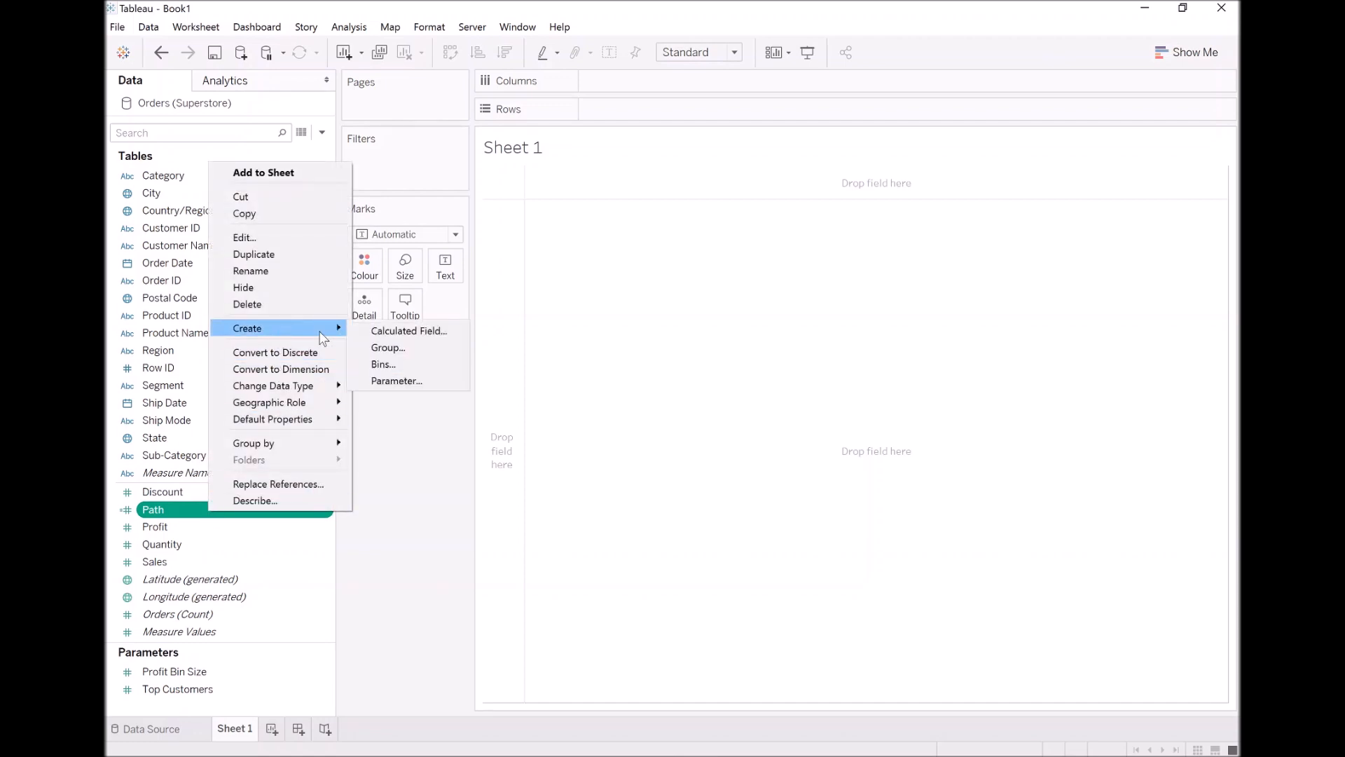
left_click(384, 365)
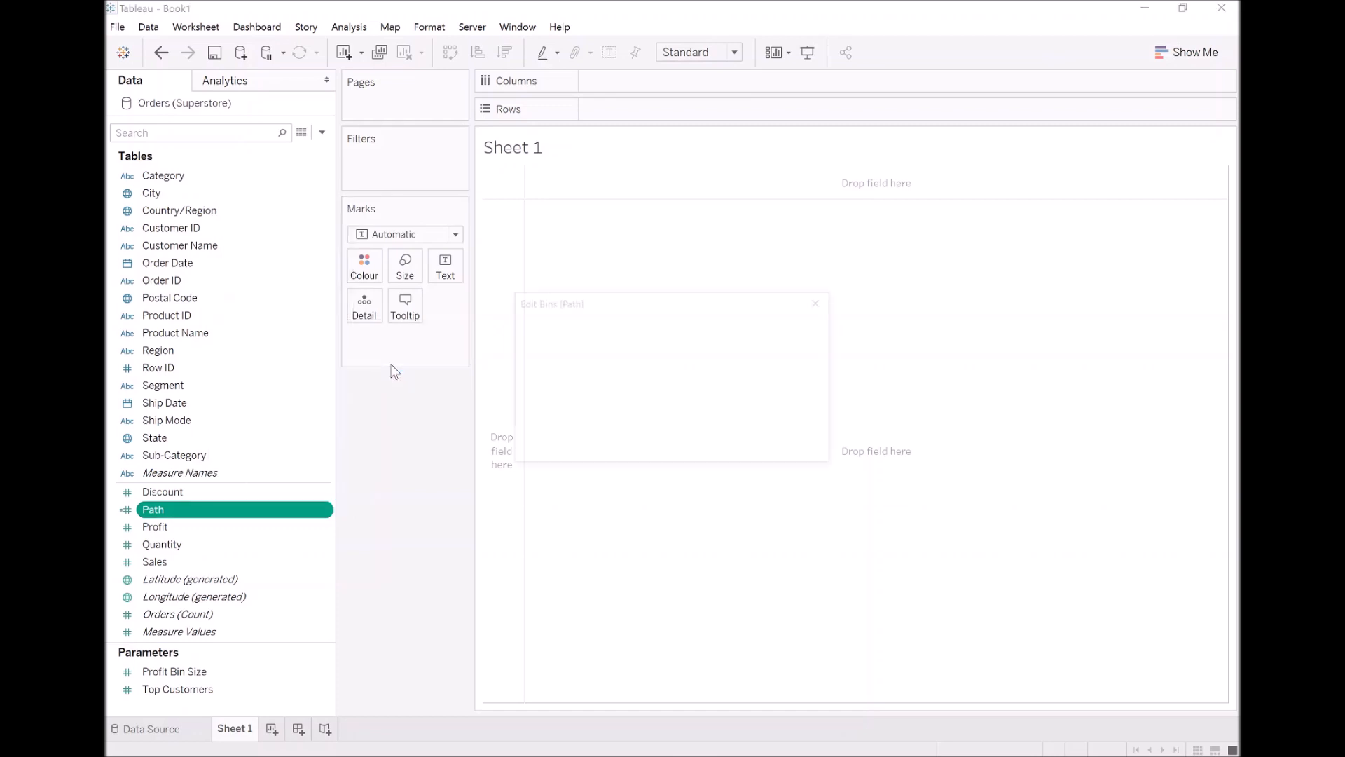
left_click_drag(657, 353, 615, 353)
type("1")
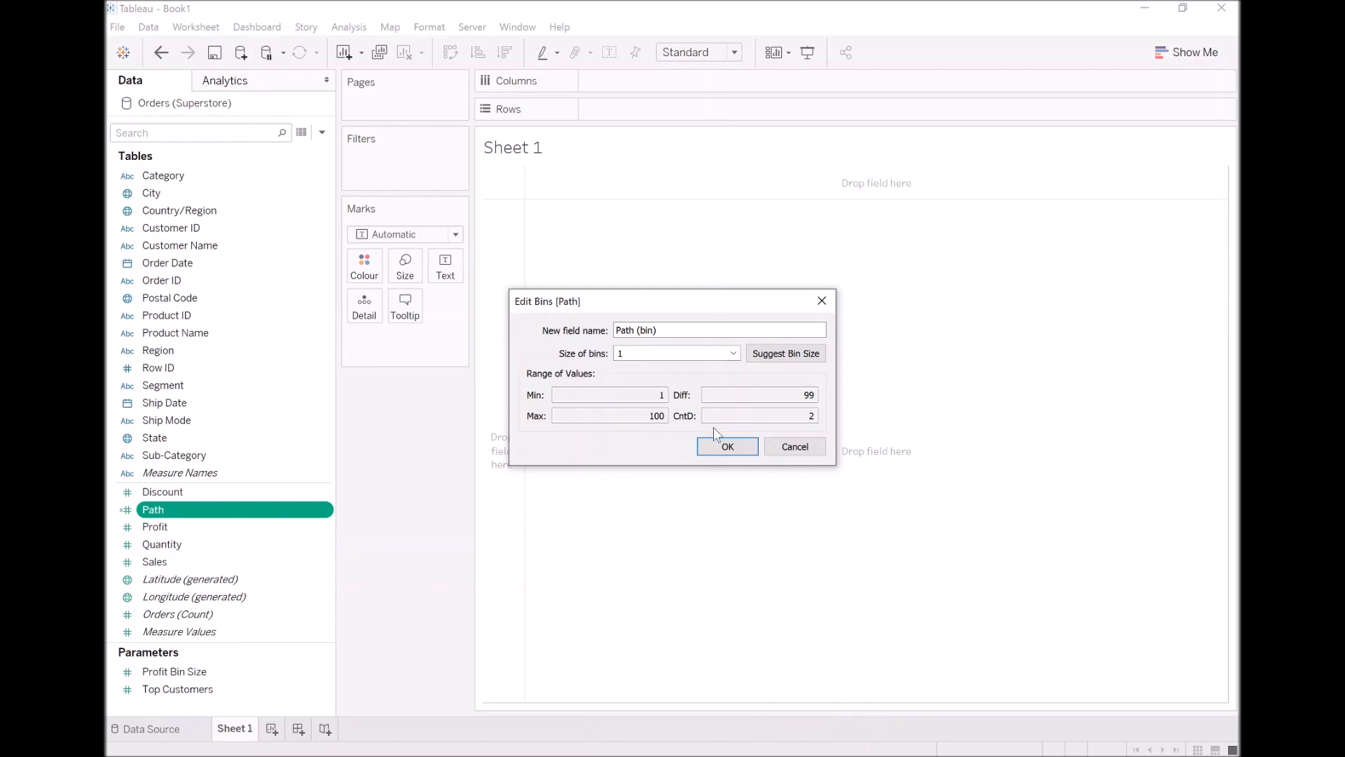
left_click(728, 448)
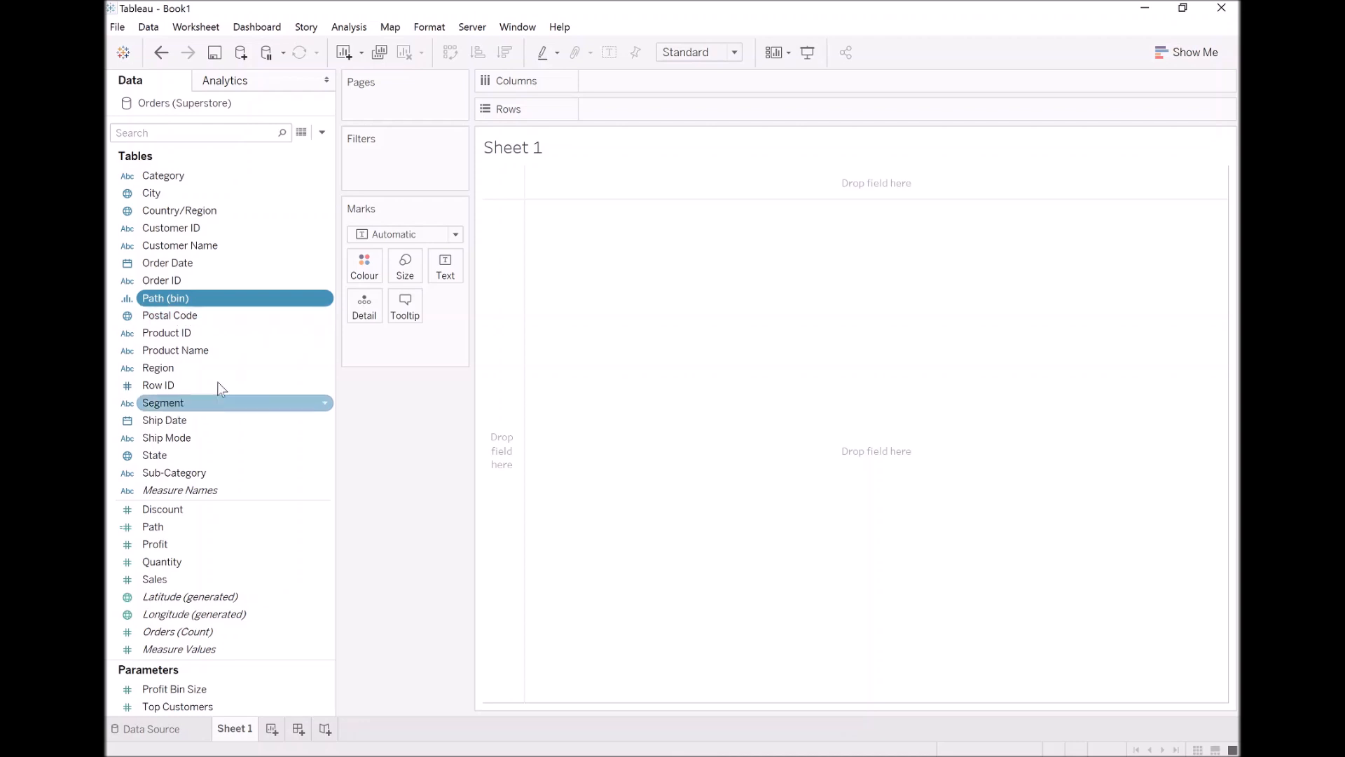
left_click(322, 133)
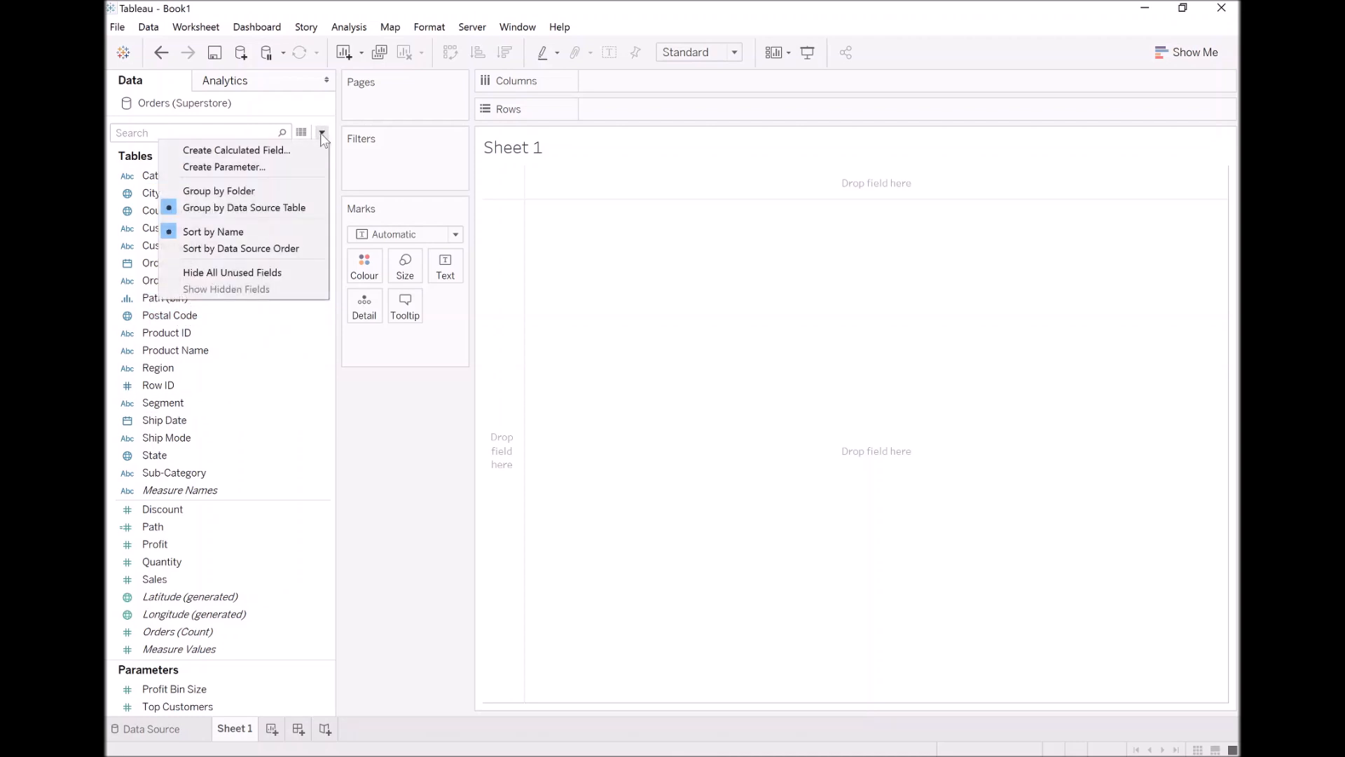
left_click(293, 163)
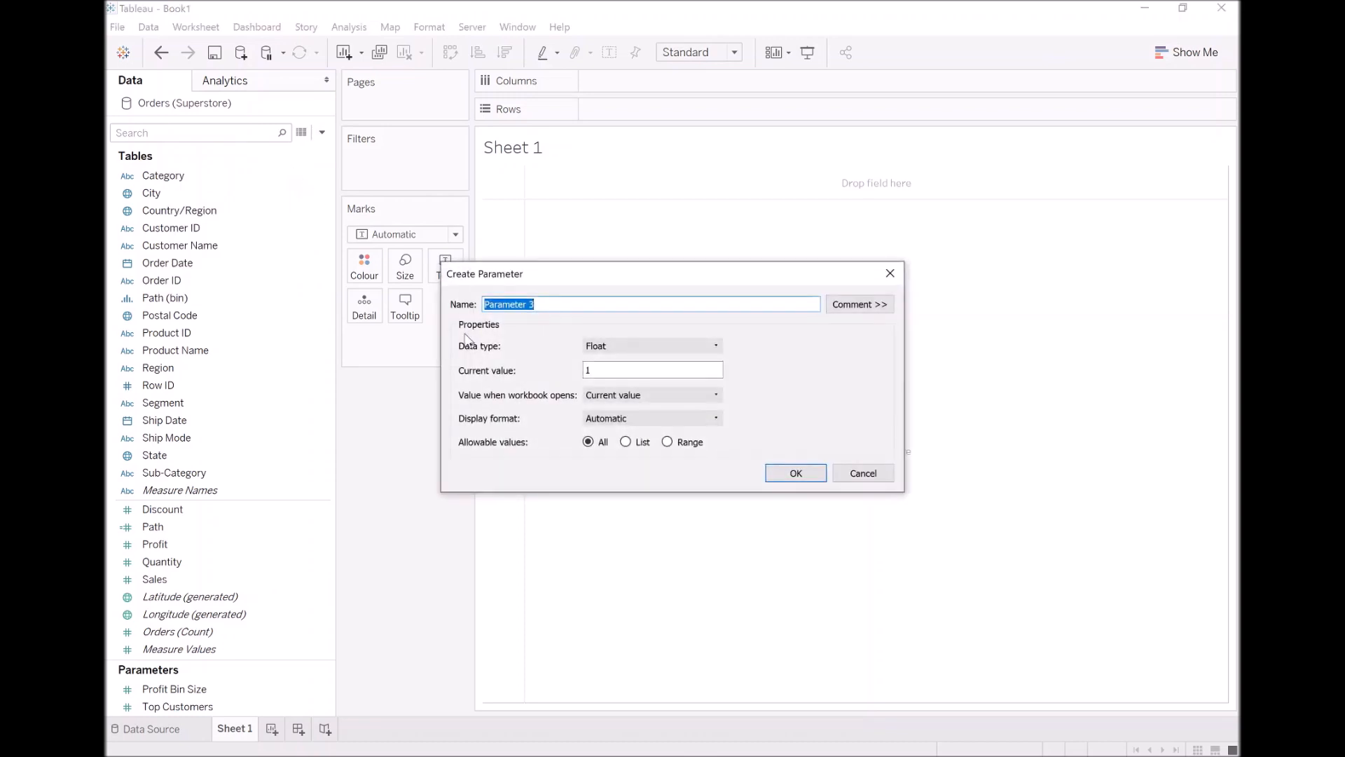
type("@Columns")
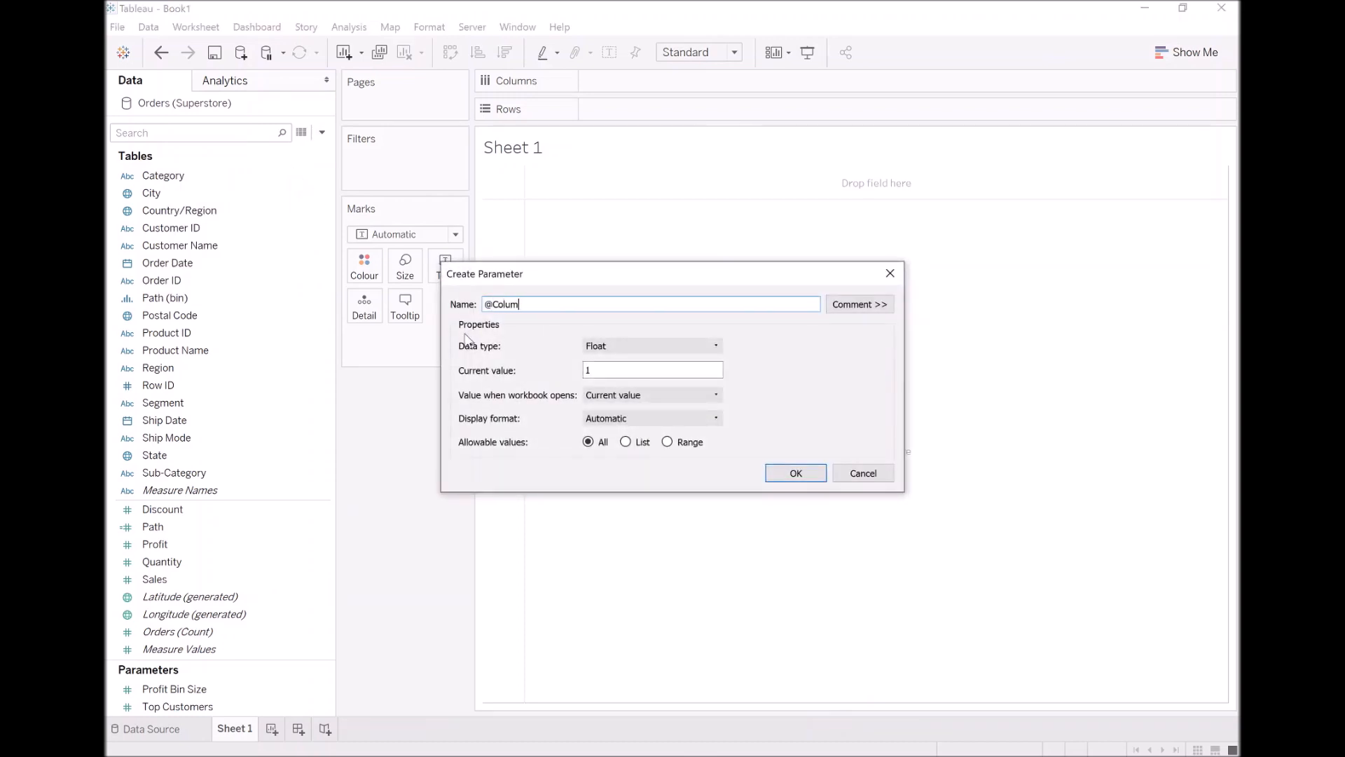
left_click(633, 345)
left_click(627, 370)
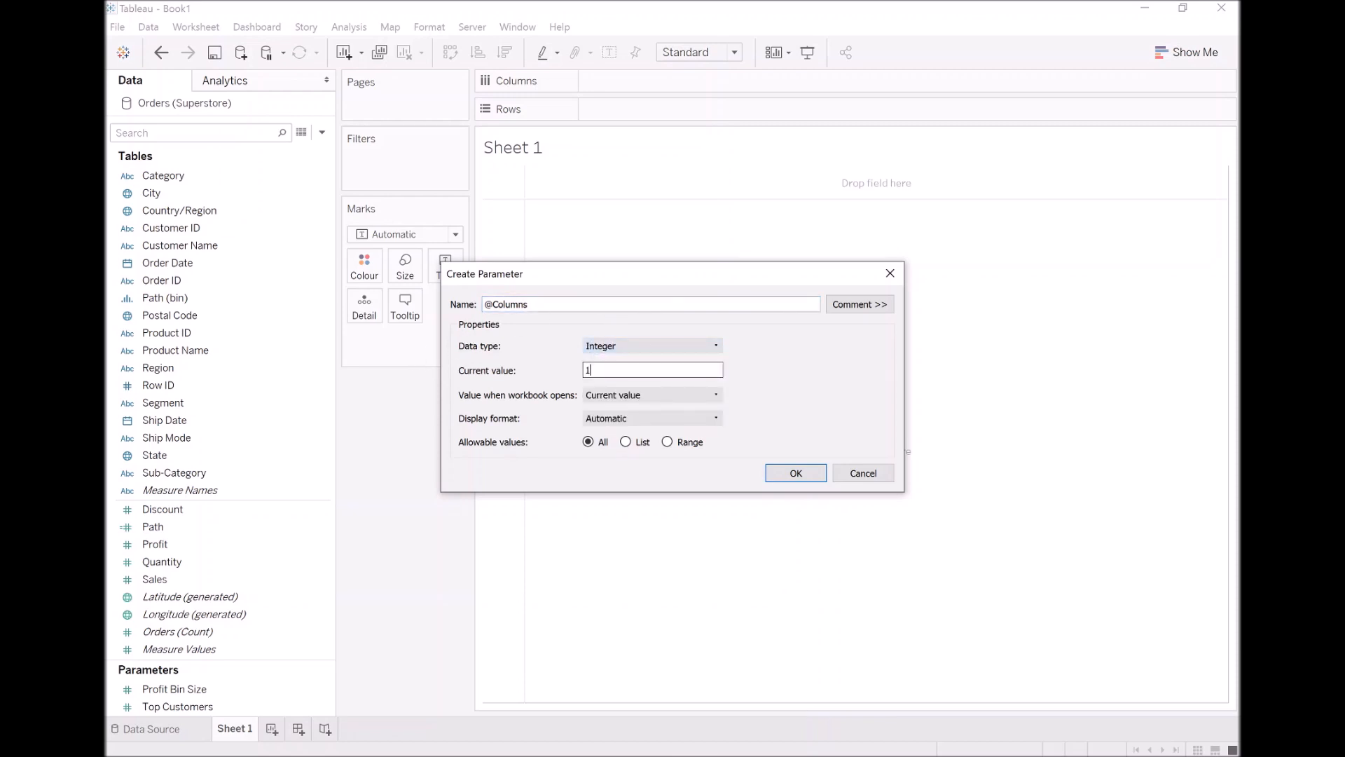
type("0")
left_click(785, 474)
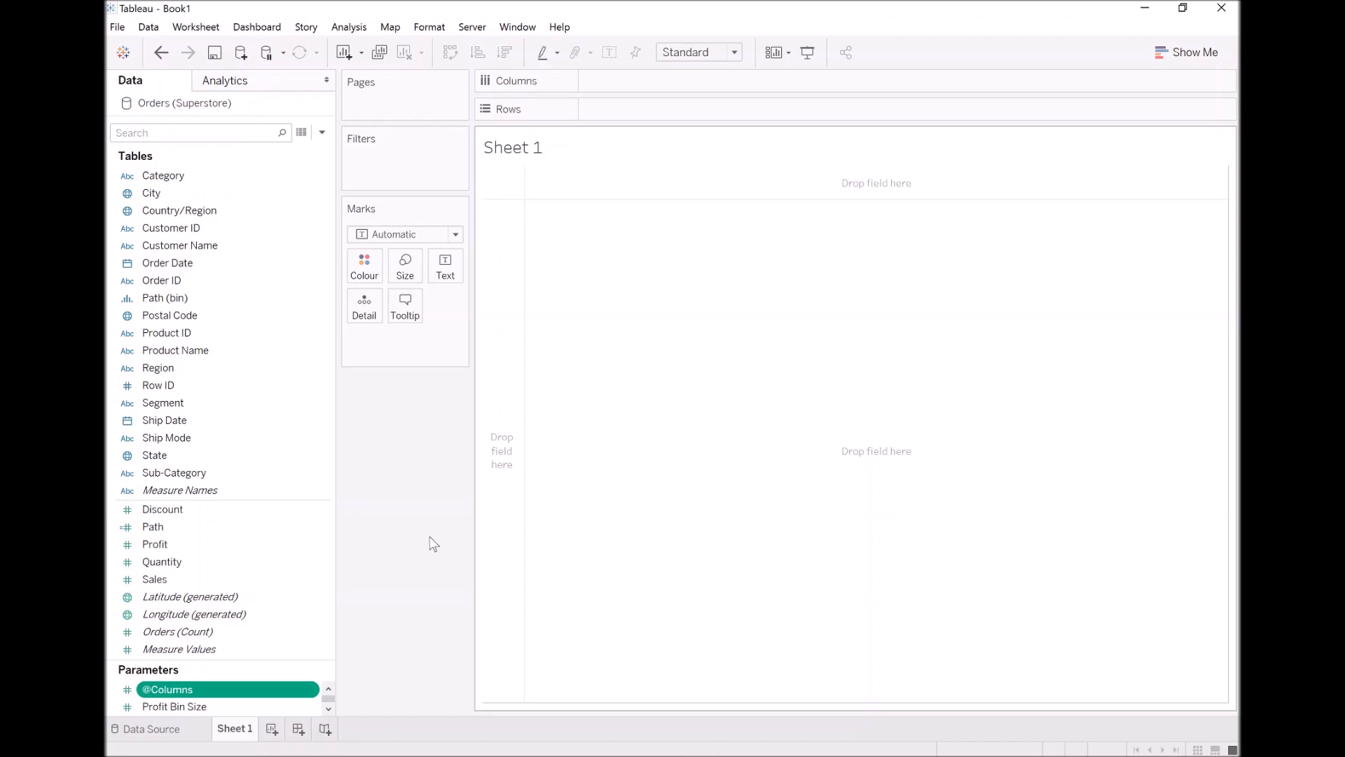
Create a calculated field named Index with the formula INDEX()-1
left_click(323, 133)
left_click(311, 150)
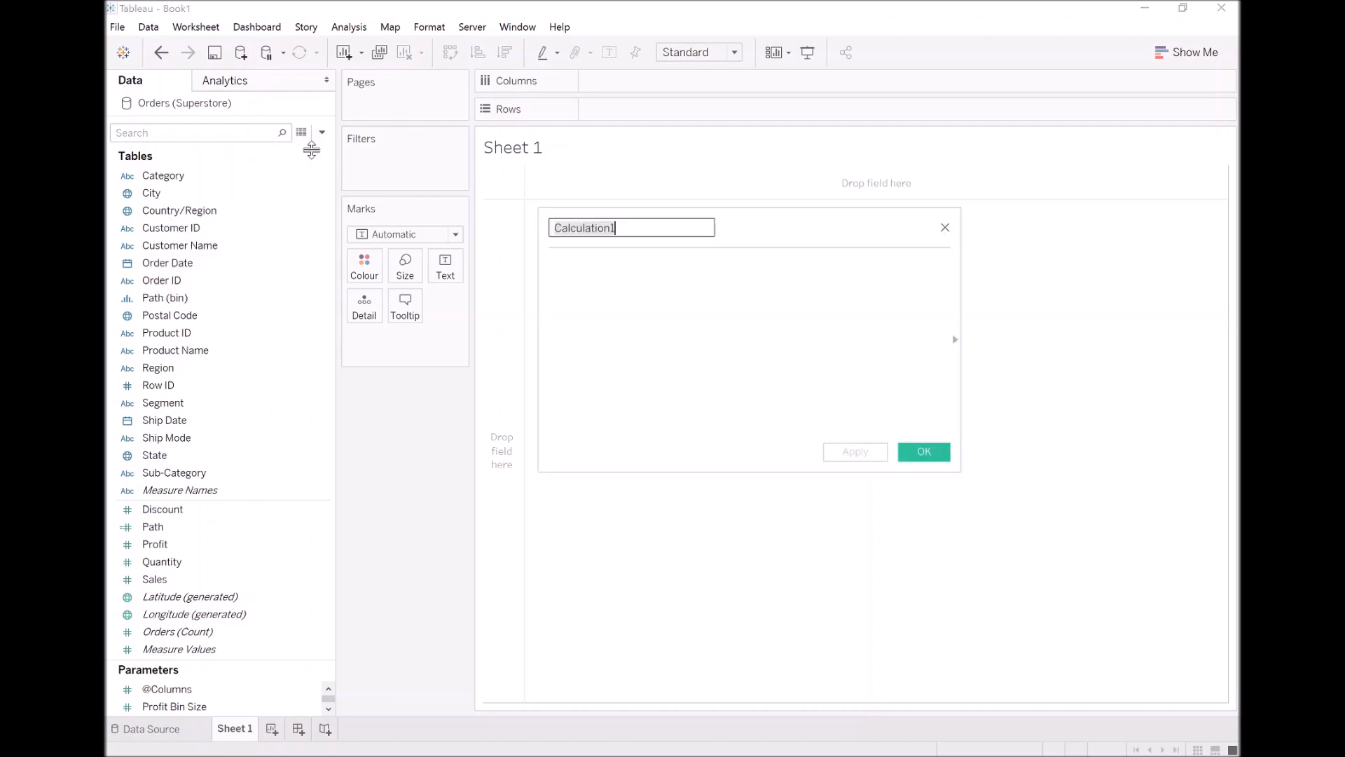
type("Index")
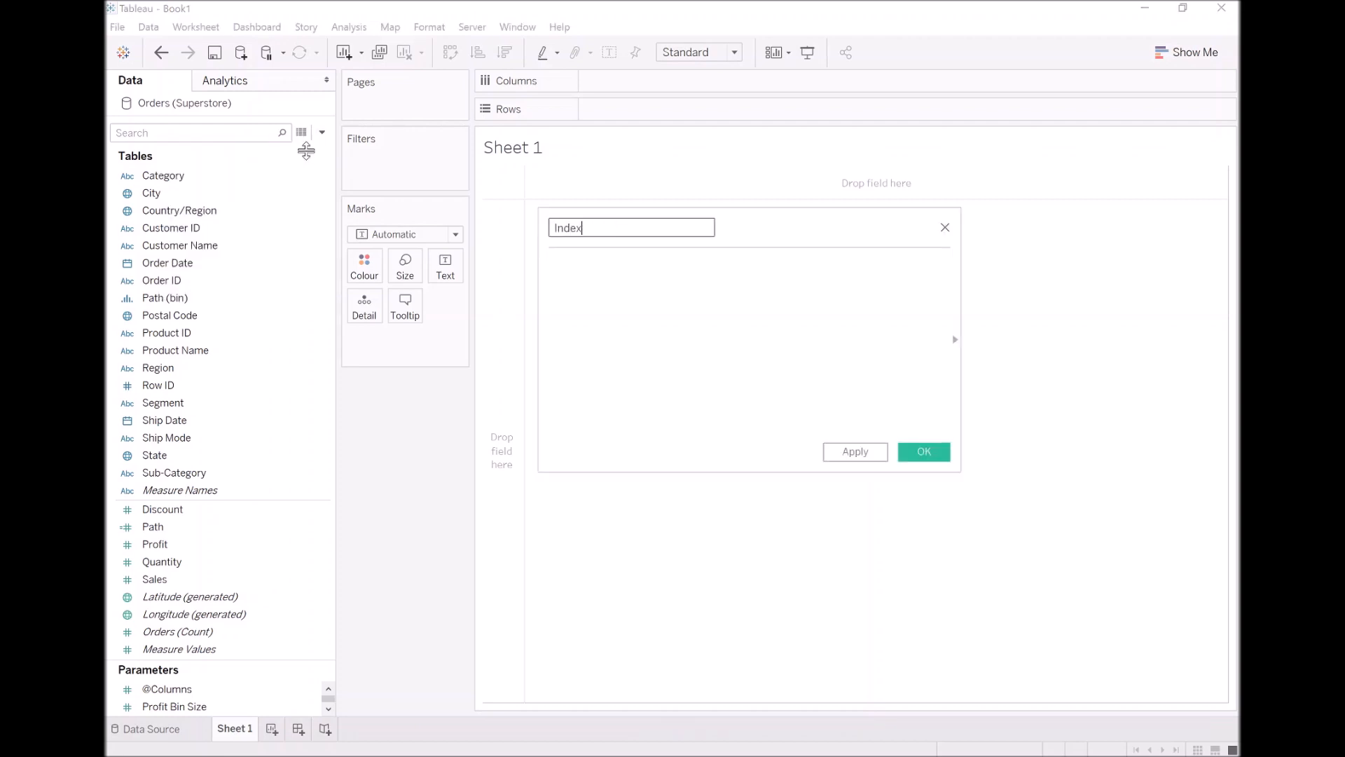
key("Tab")
type("INDEX()-1")
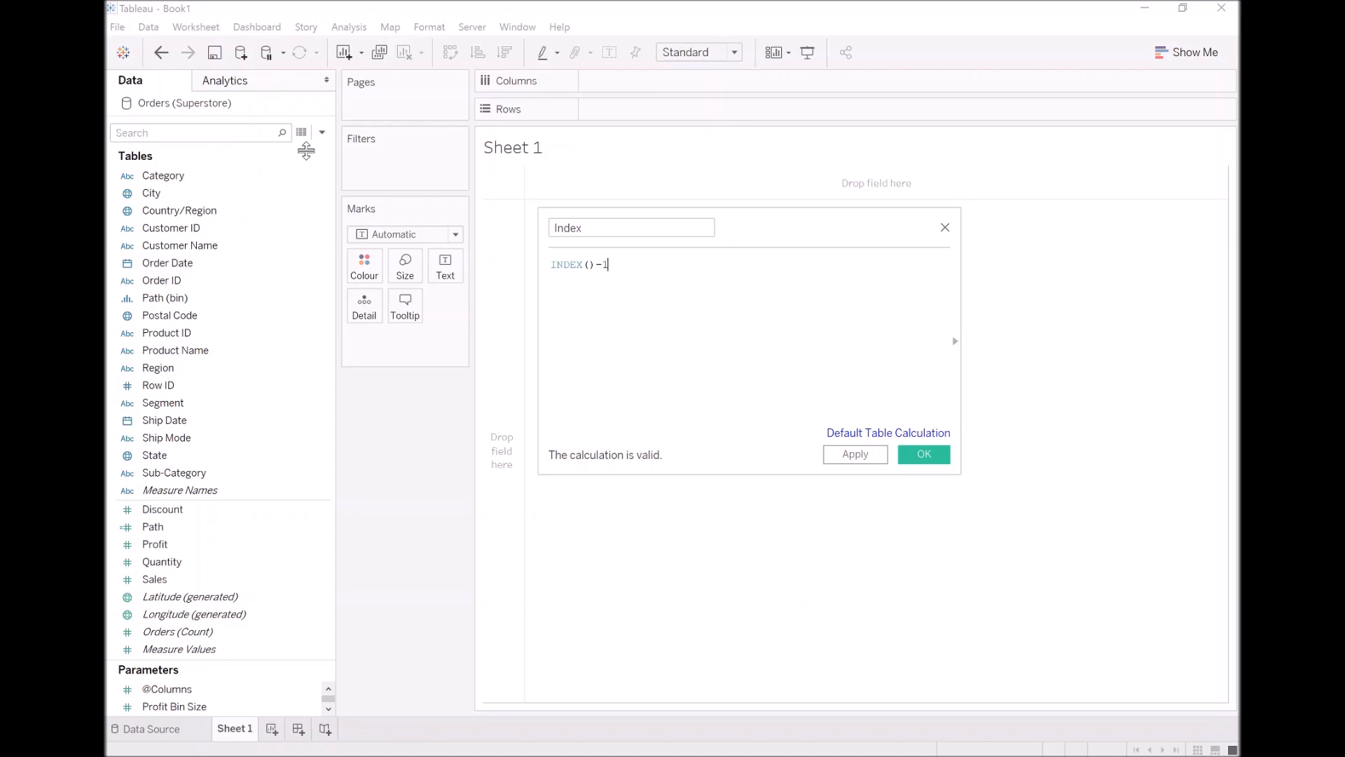
left_click(924, 454)
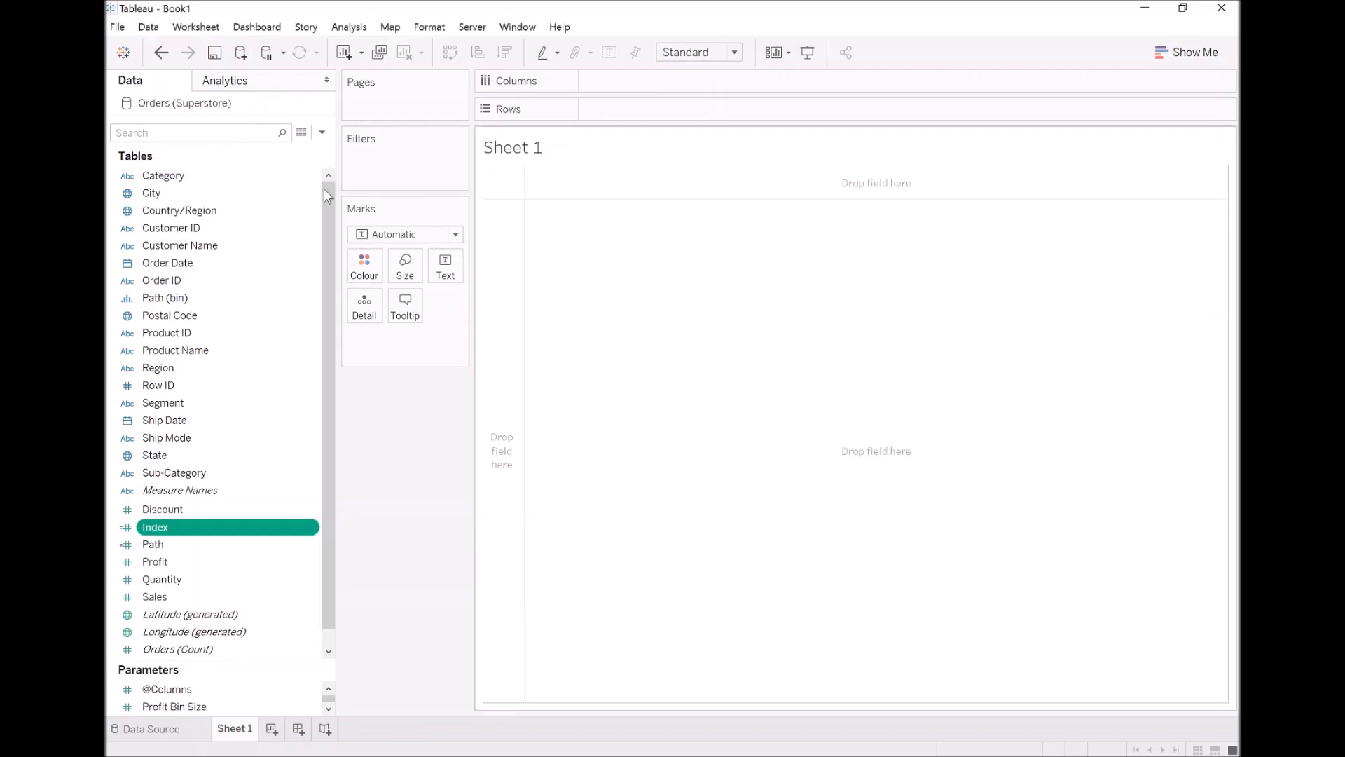
left_click(322, 132)
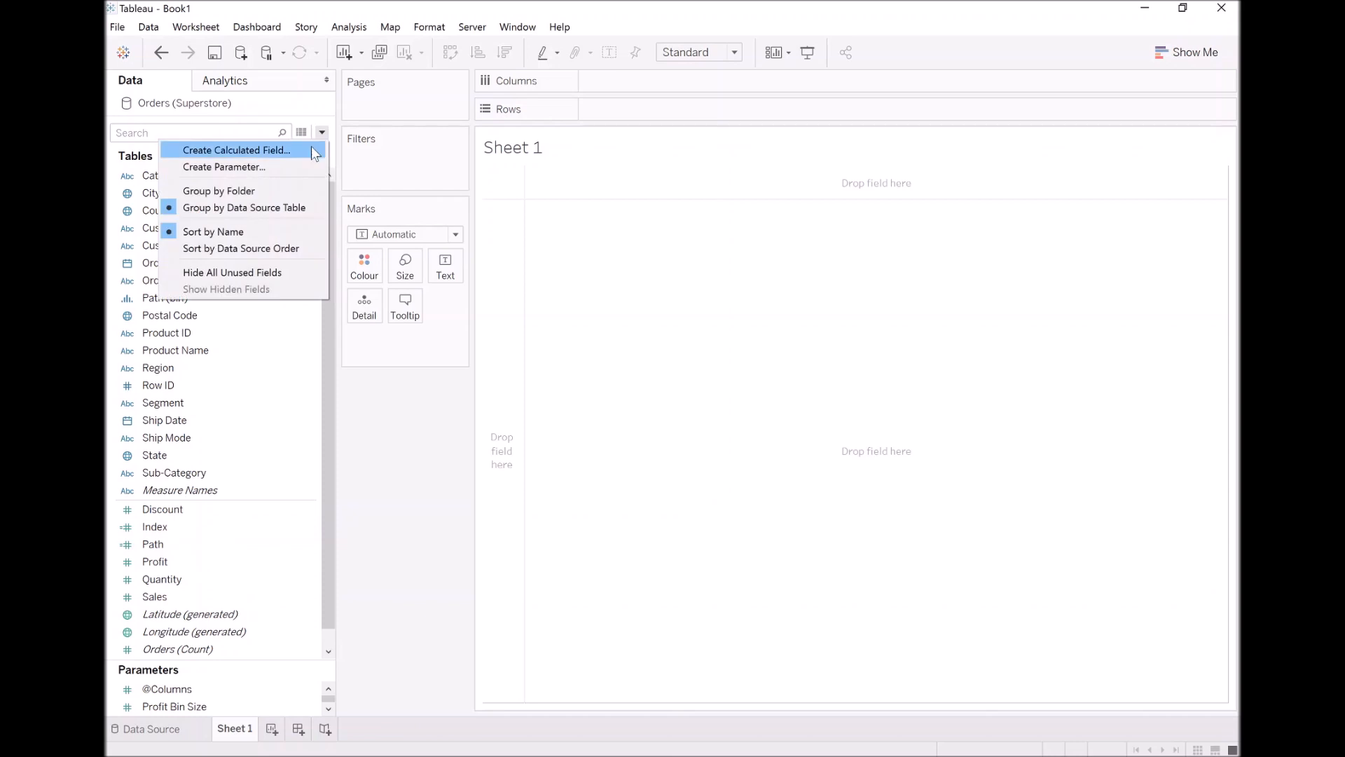
left_click(305, 150)
type("Rows")
key("Tab")
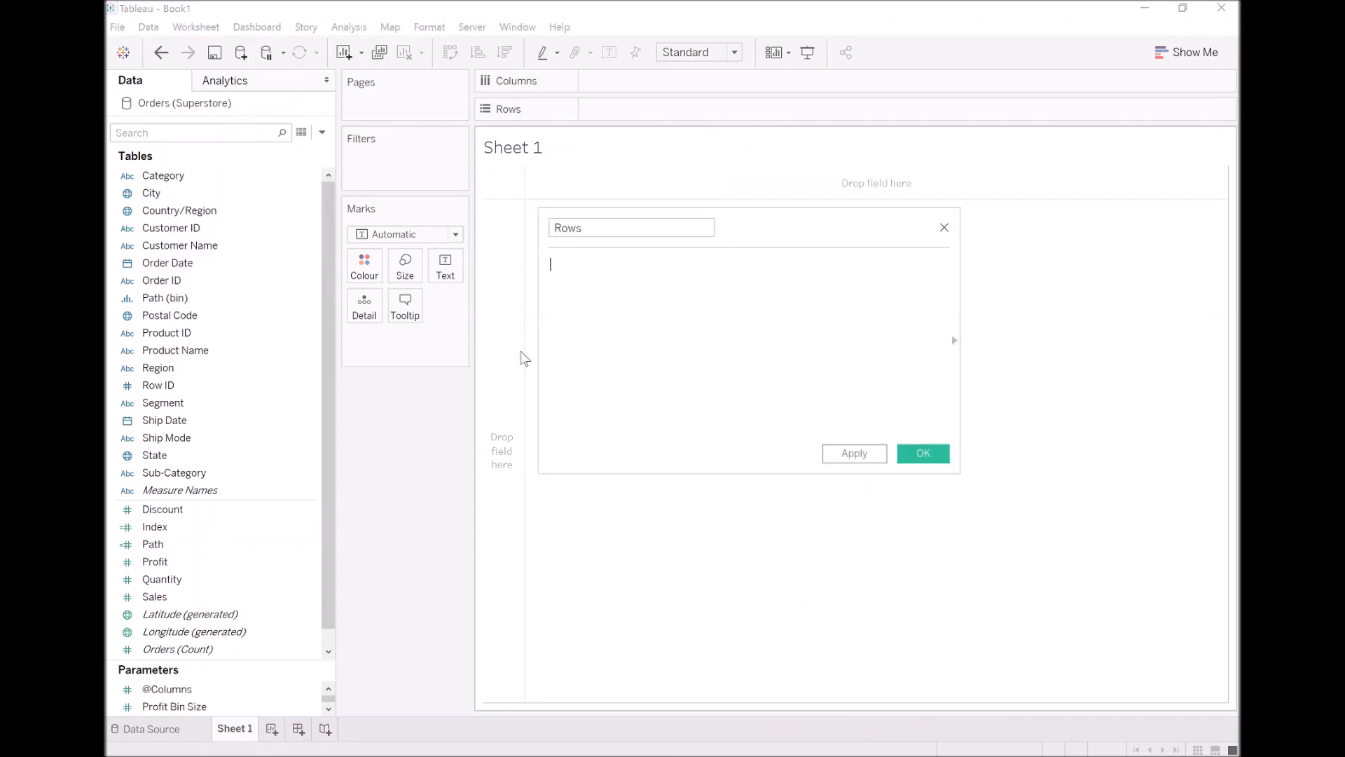
type("[Index]")
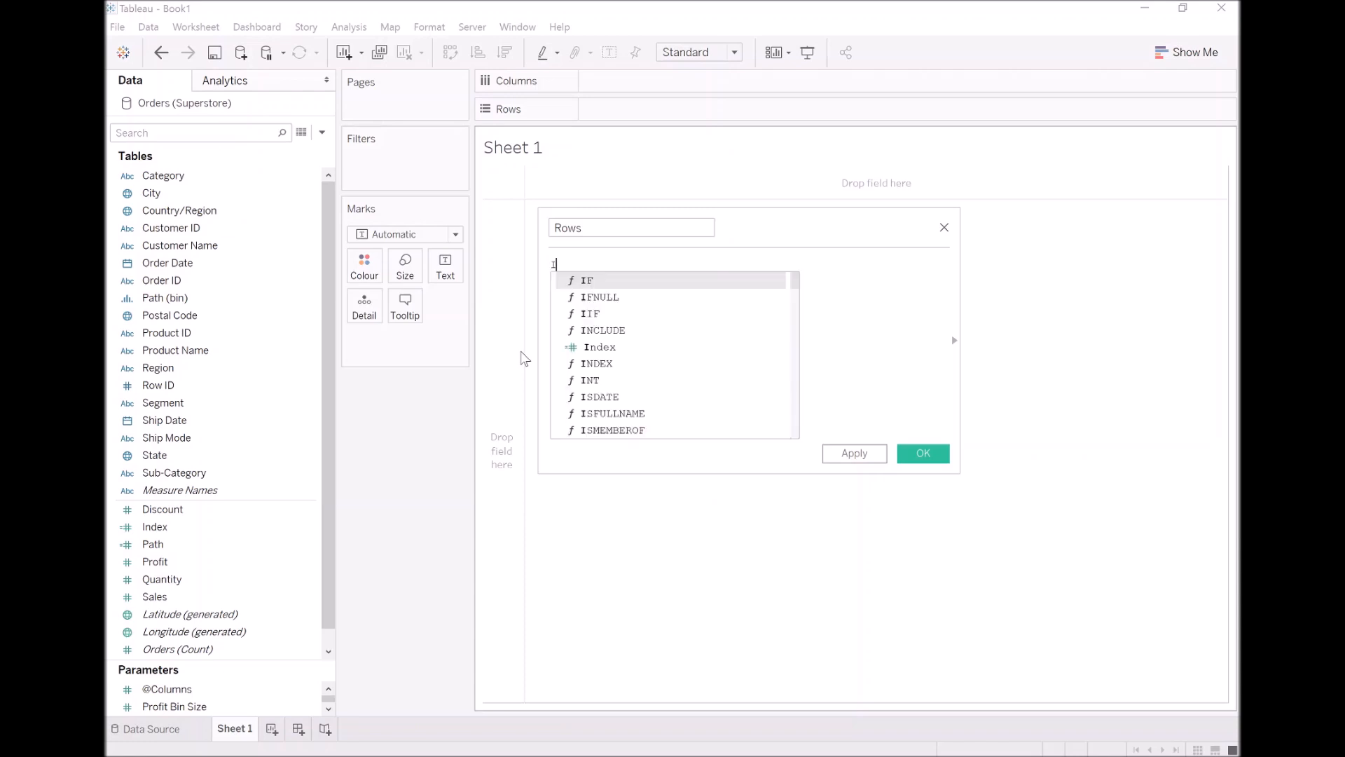
key("Return")
type("/@")
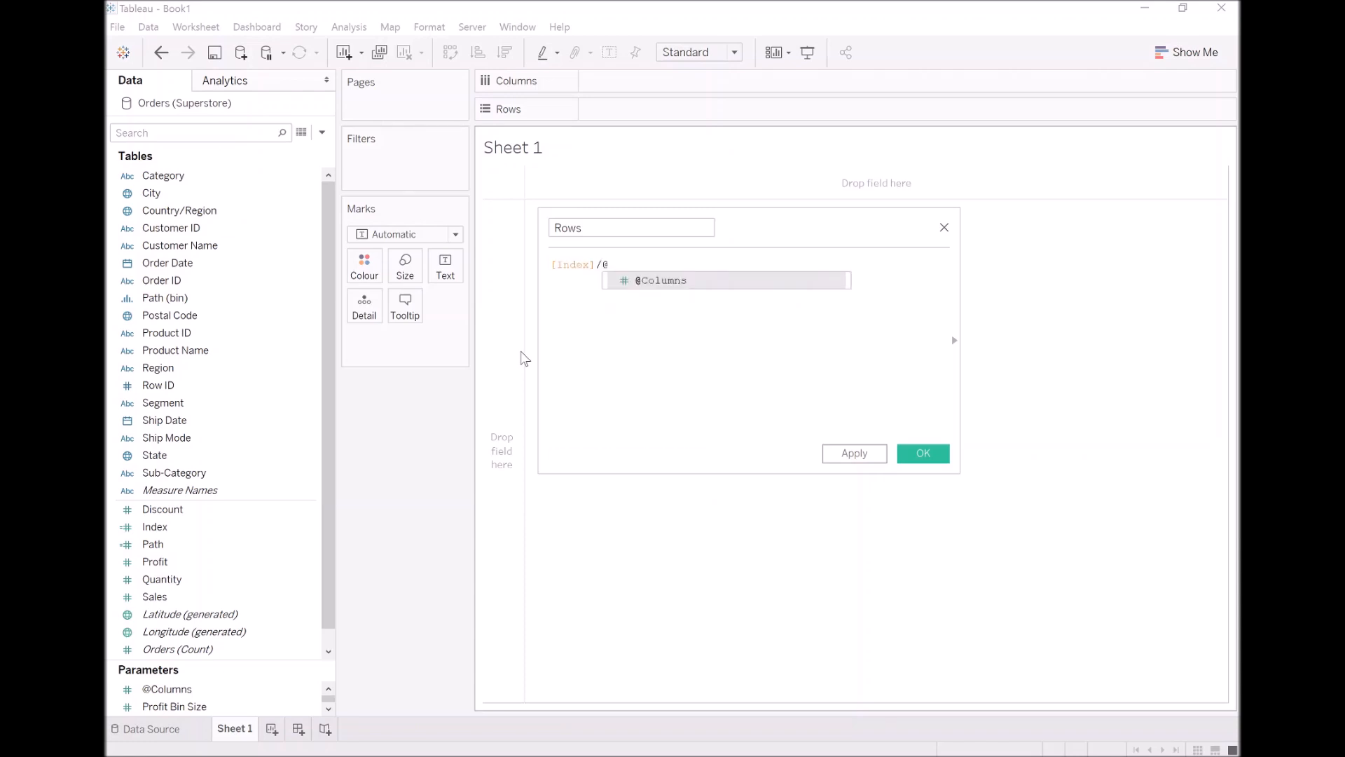
key("Return")
key("Home")
type("INT(")
key("End")
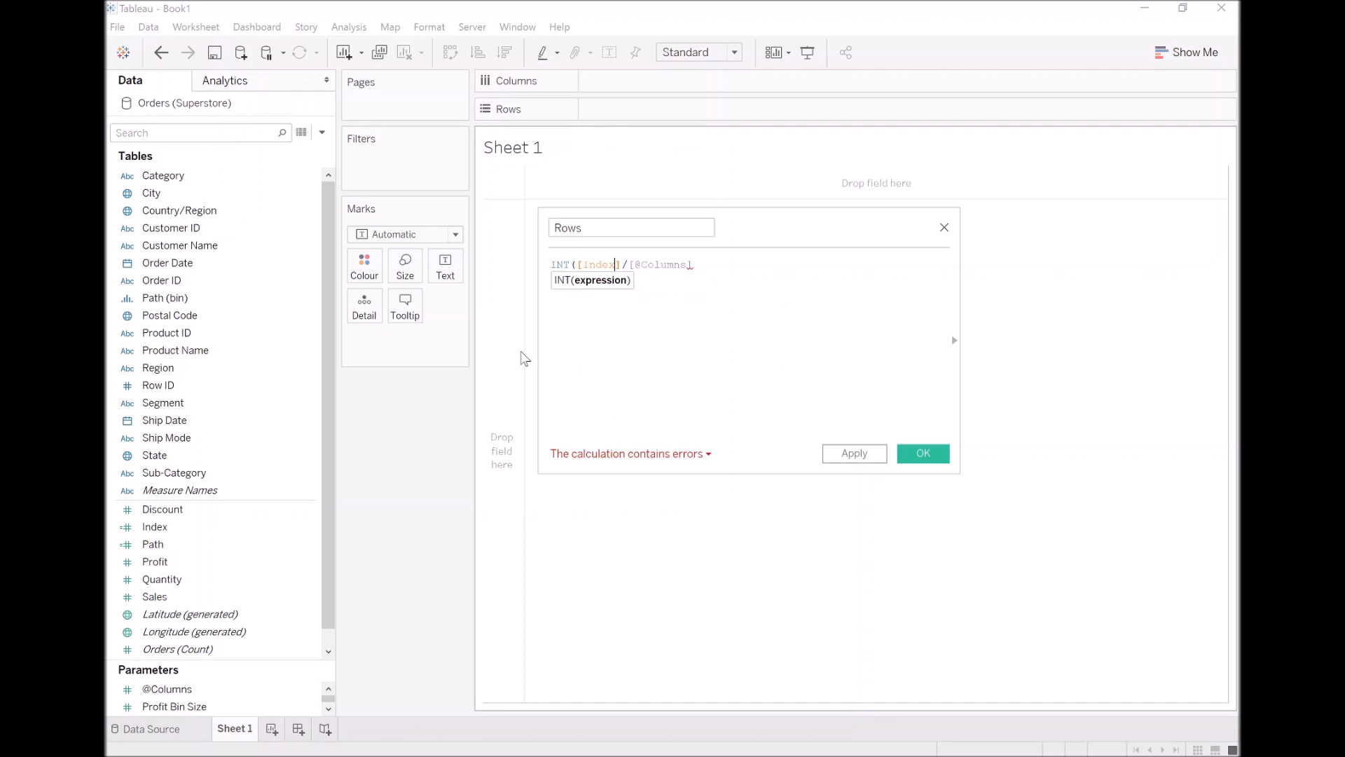
type(")")
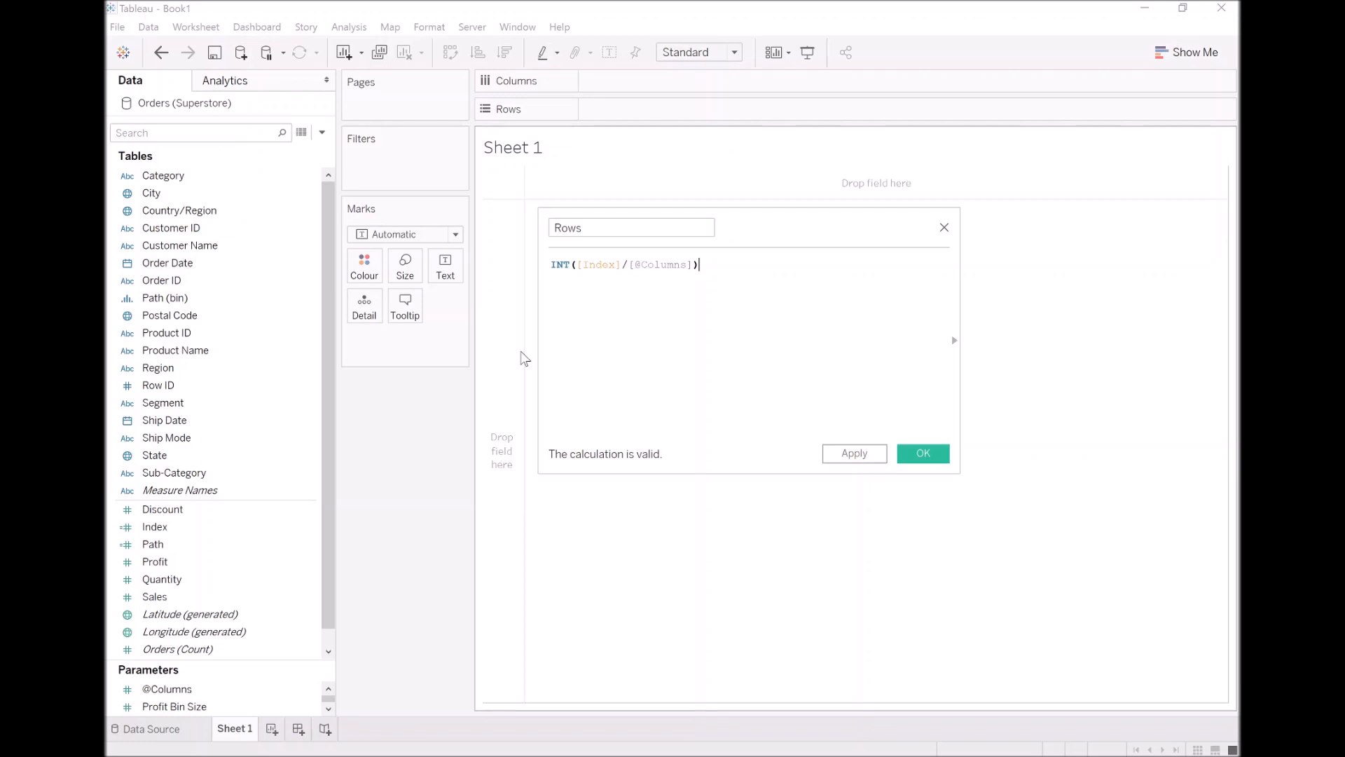
left_click(859, 454)
left_click(921, 459)
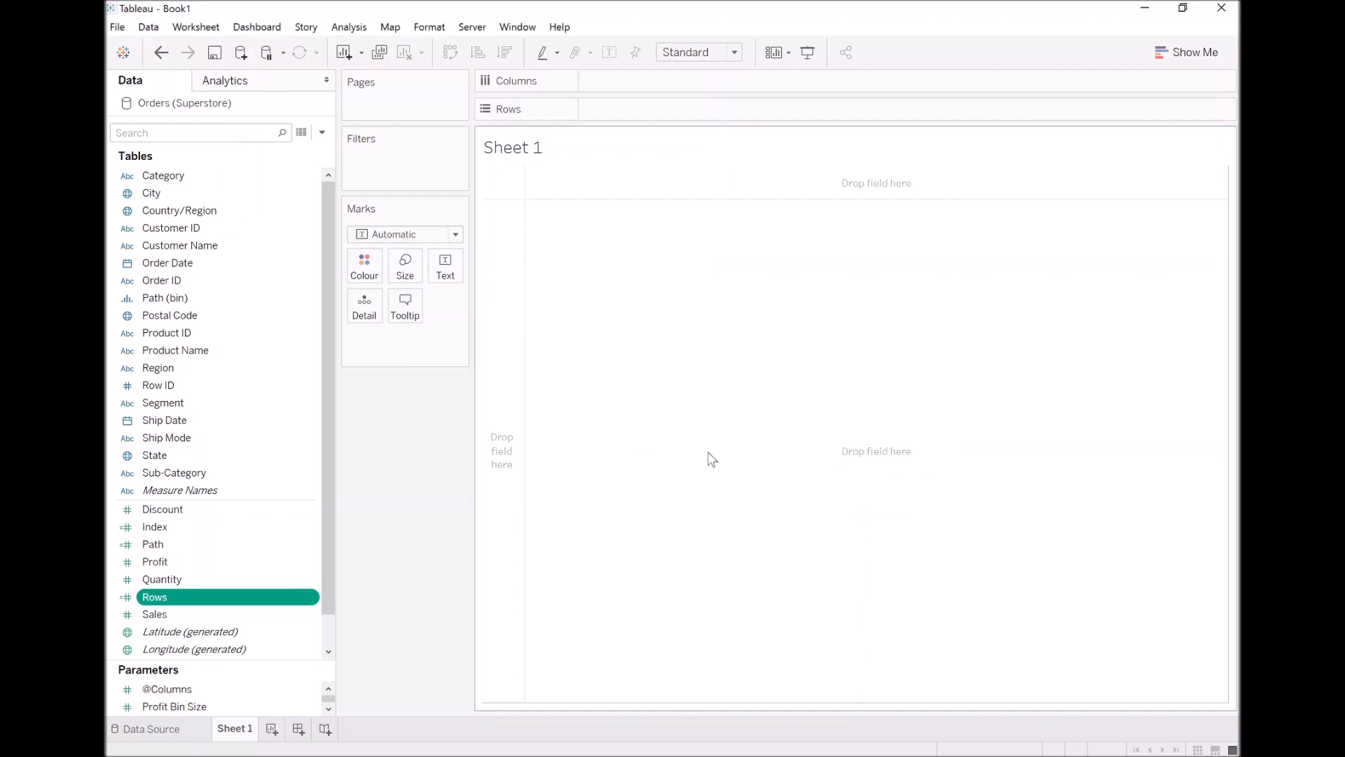
left_click(322, 132)
left_click(302, 150)
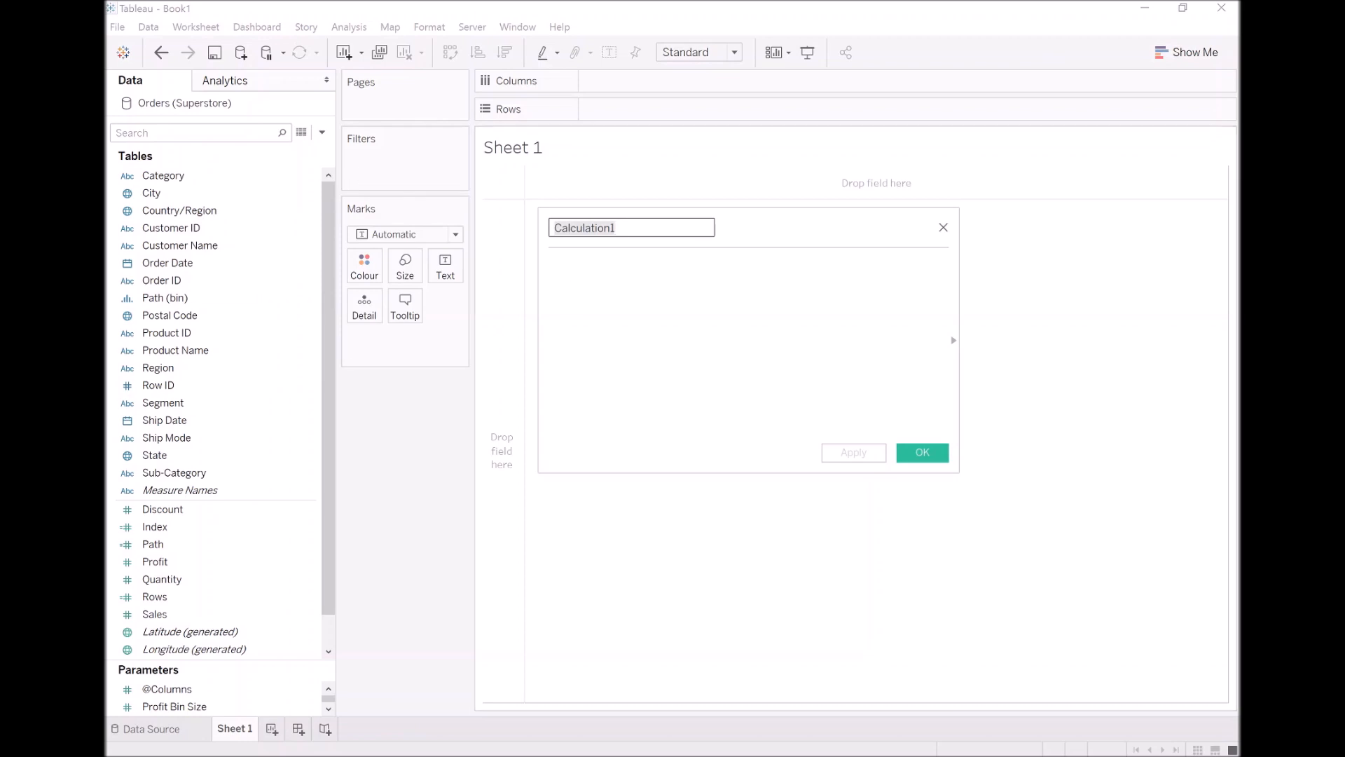
type("Col")
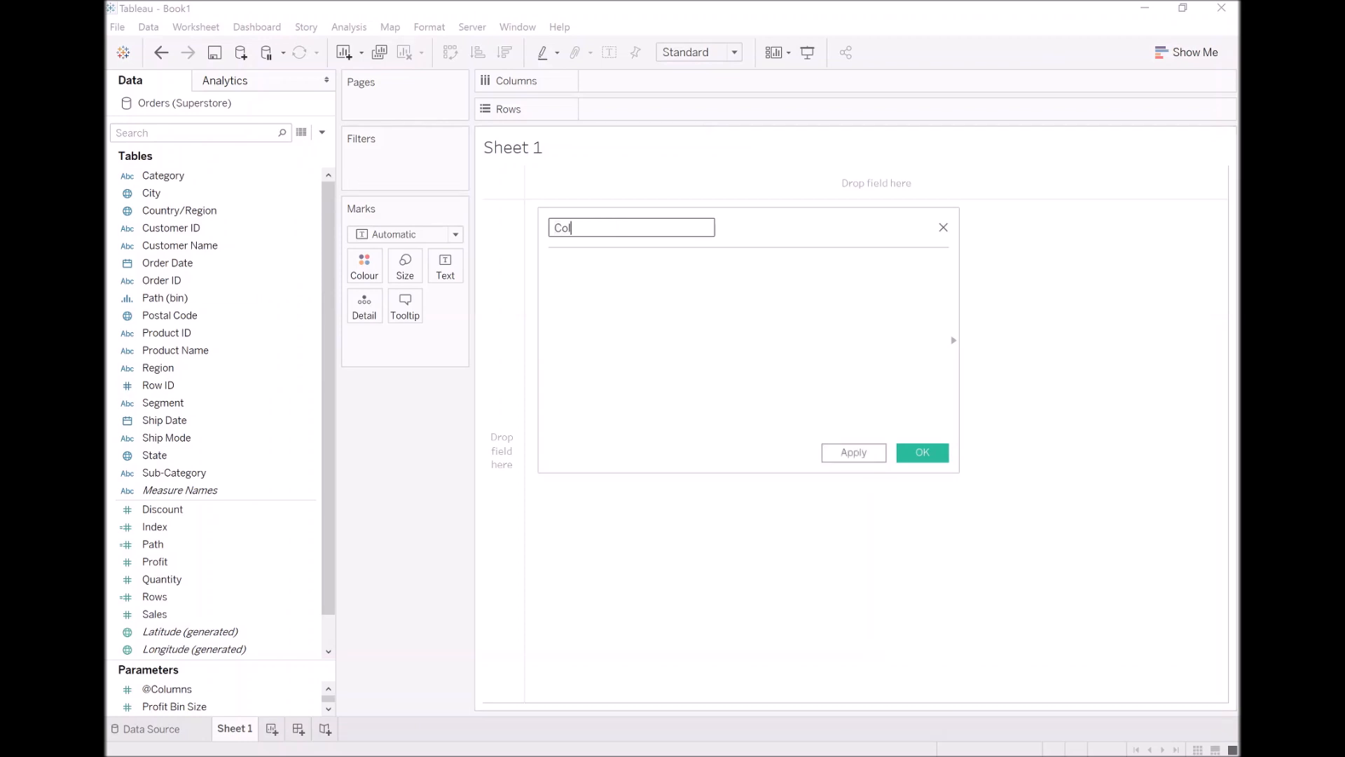
type("umns")
key("Tab")
type("[In")
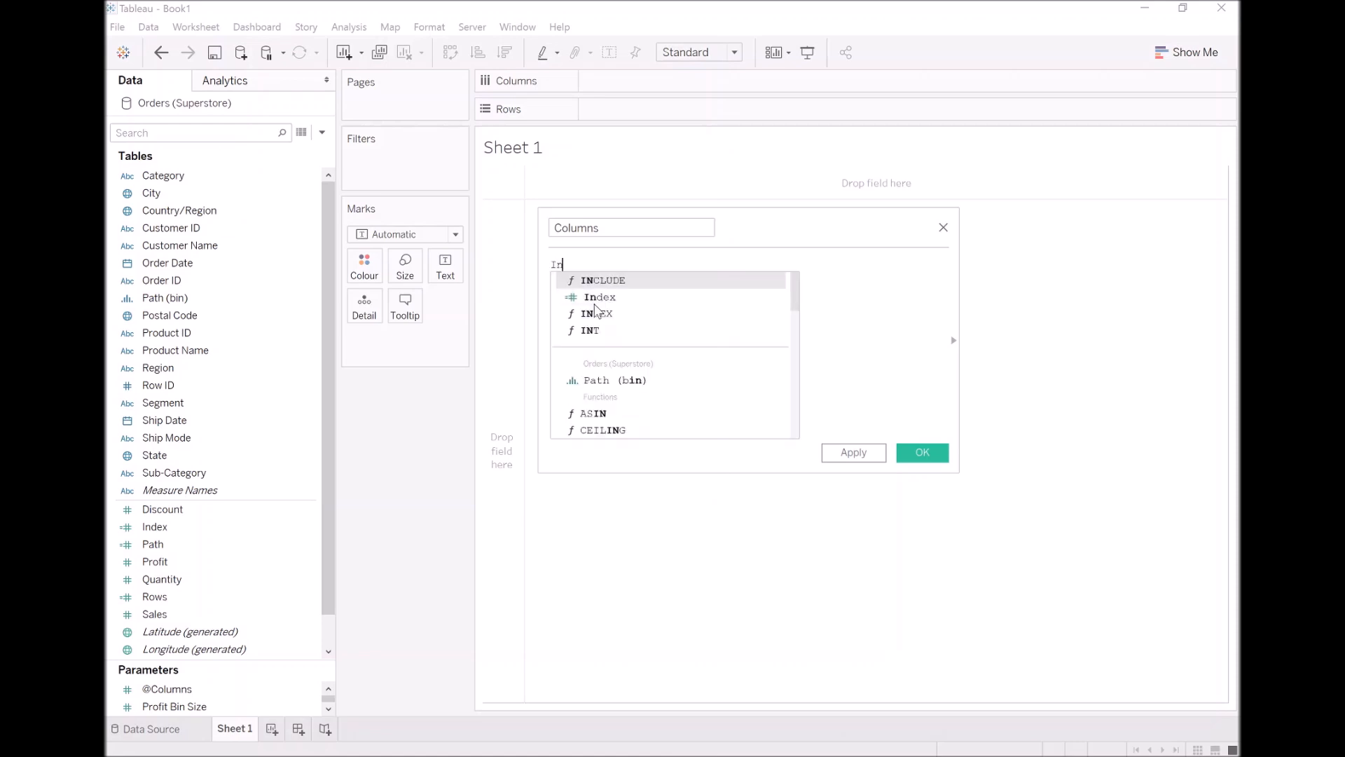
key("Return")
type("%@c")
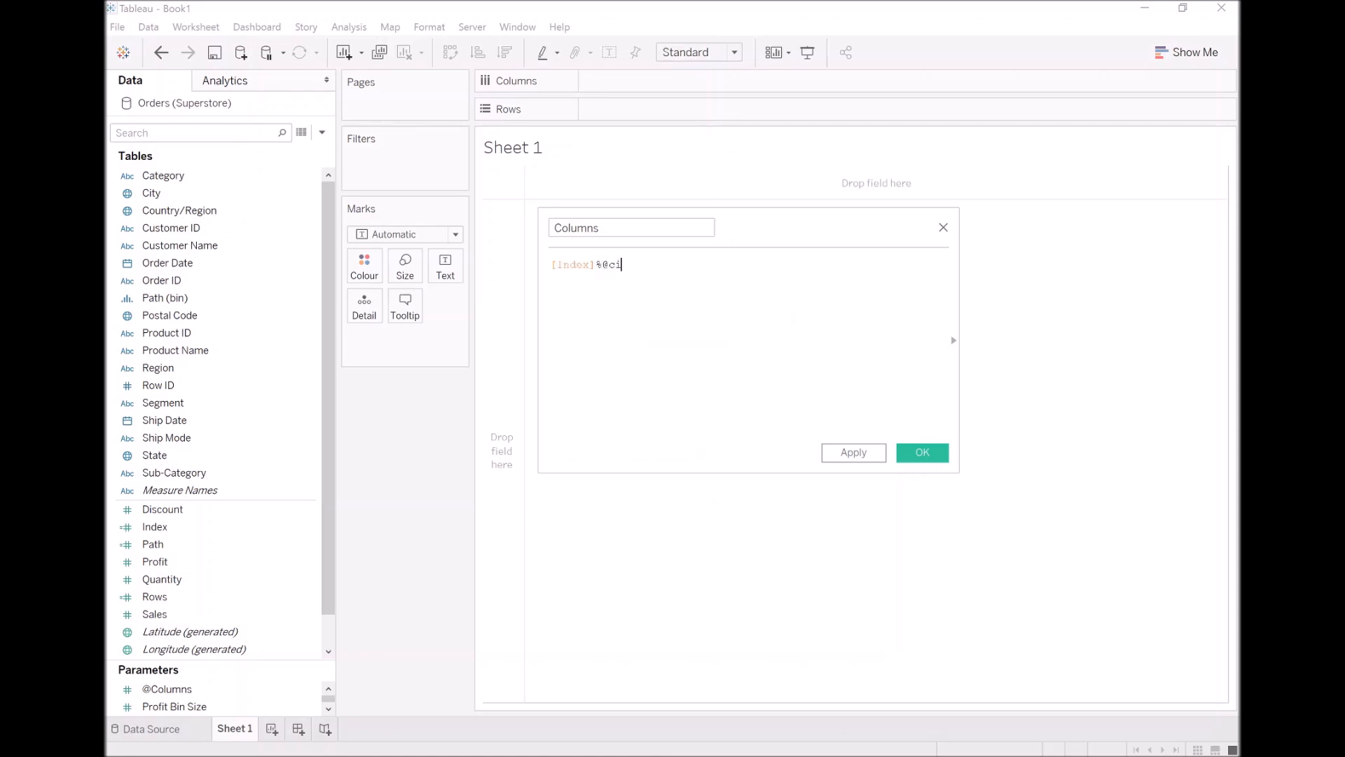
key("Return")
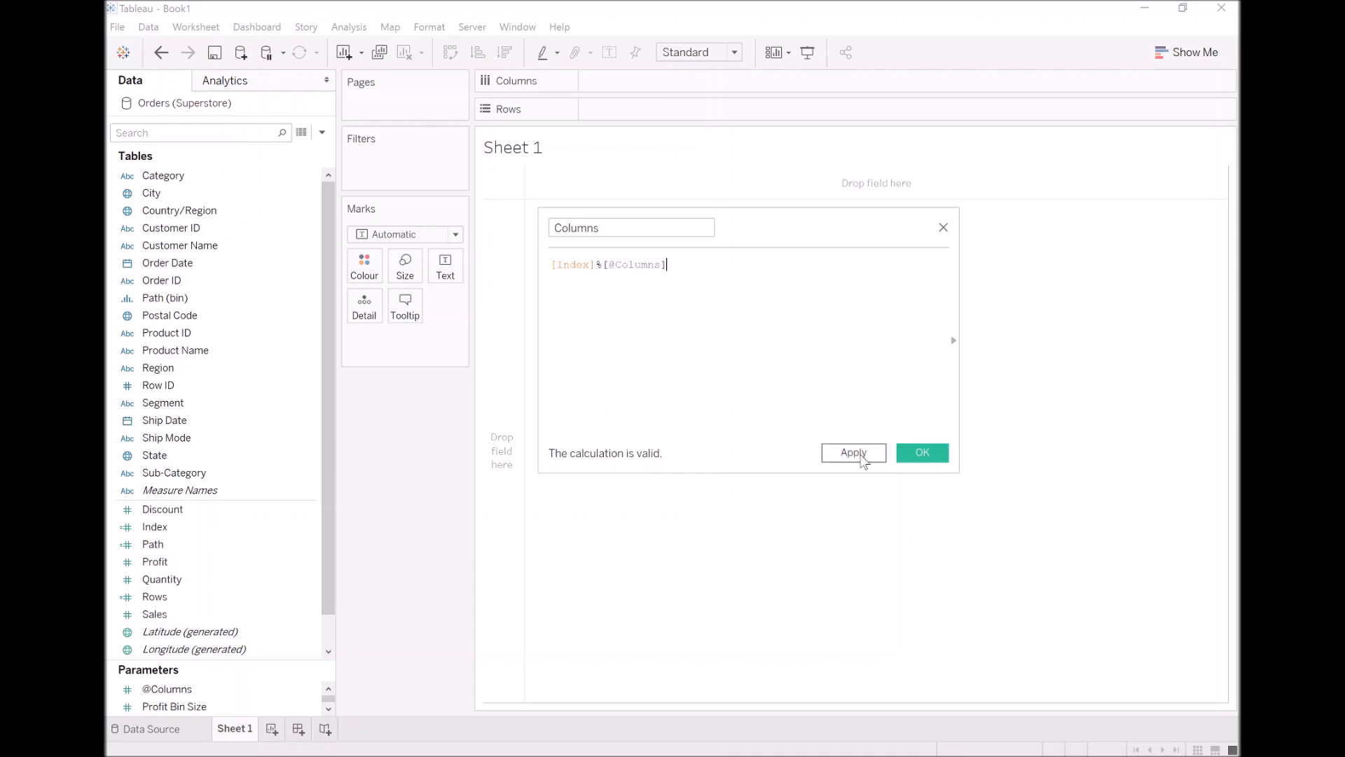
left_click(861, 454)
left_click(921, 452)
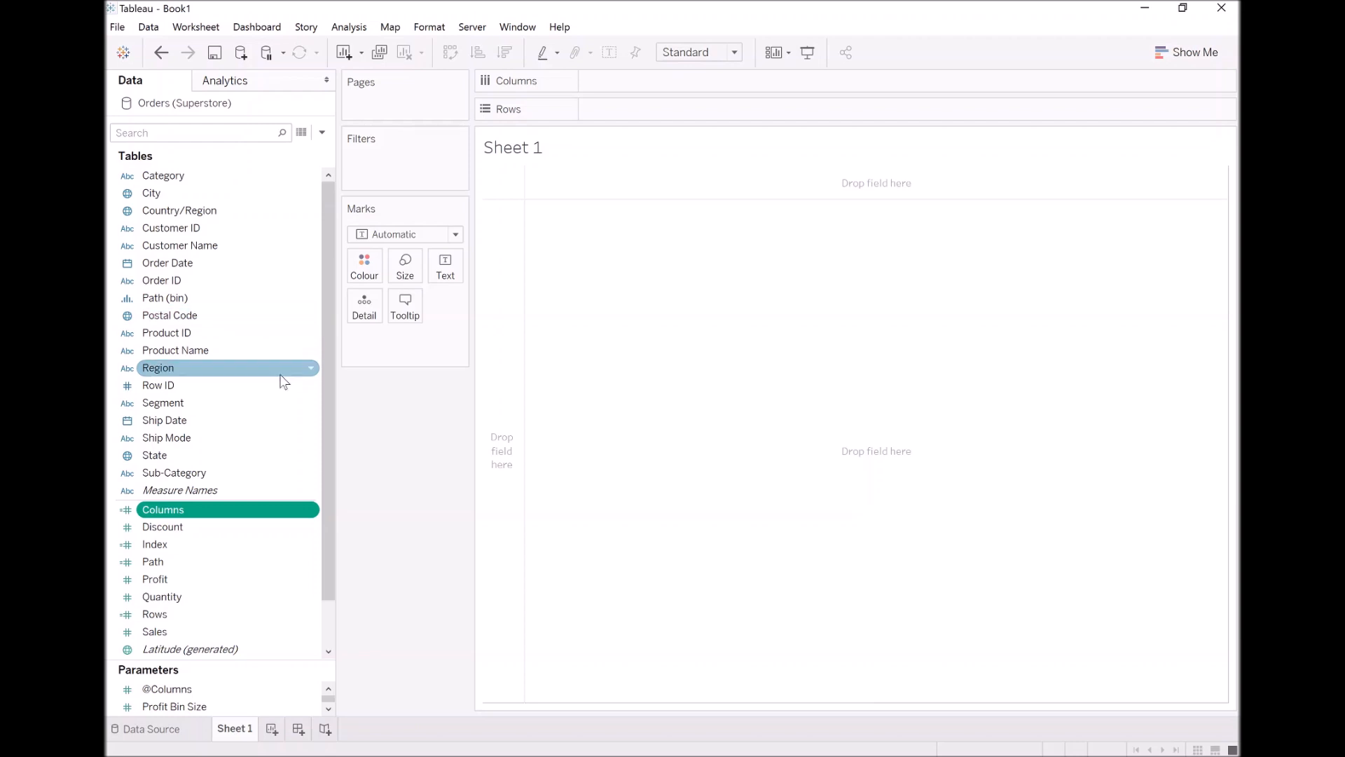
Build the view with Region and the calculated Columns field across, and the calculated Rows field down
left_click_drag(184, 369, 612, 87)
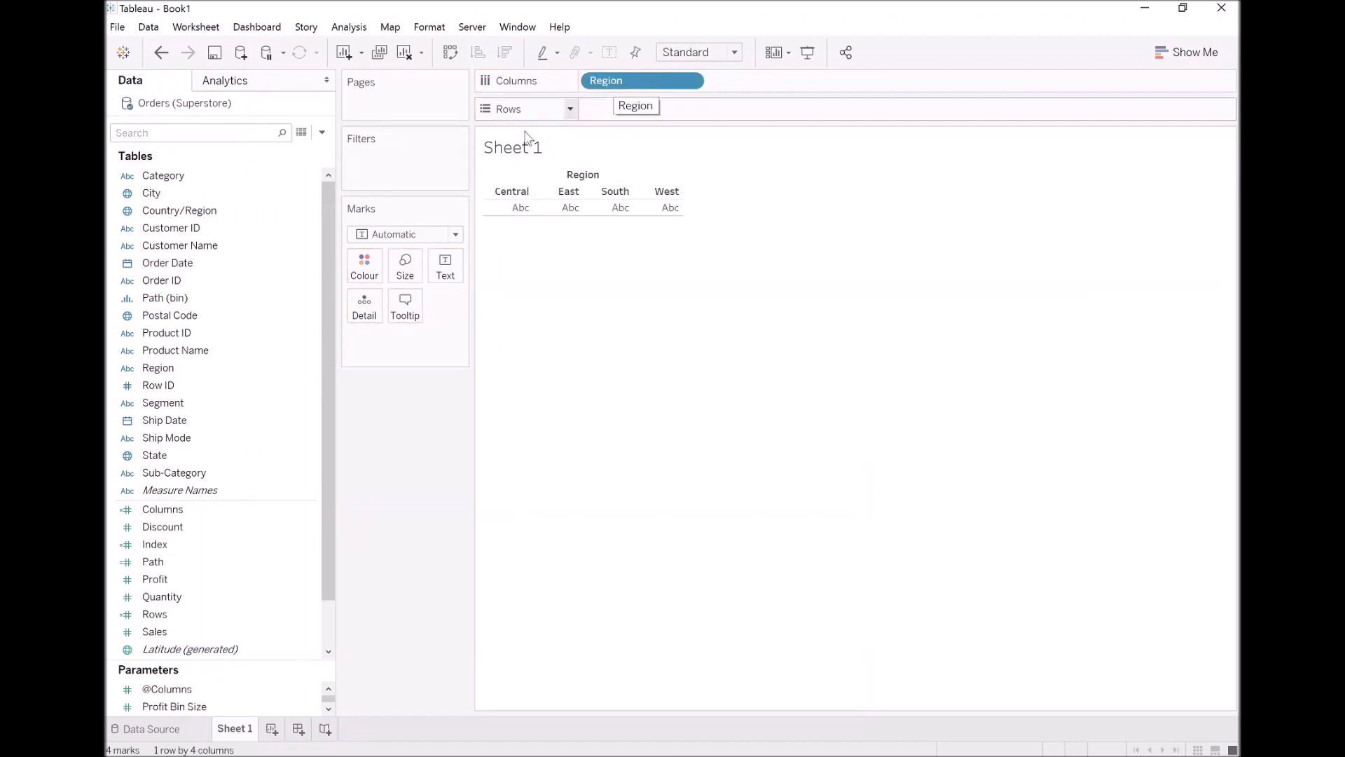
left_click_drag(187, 513, 753, 84)
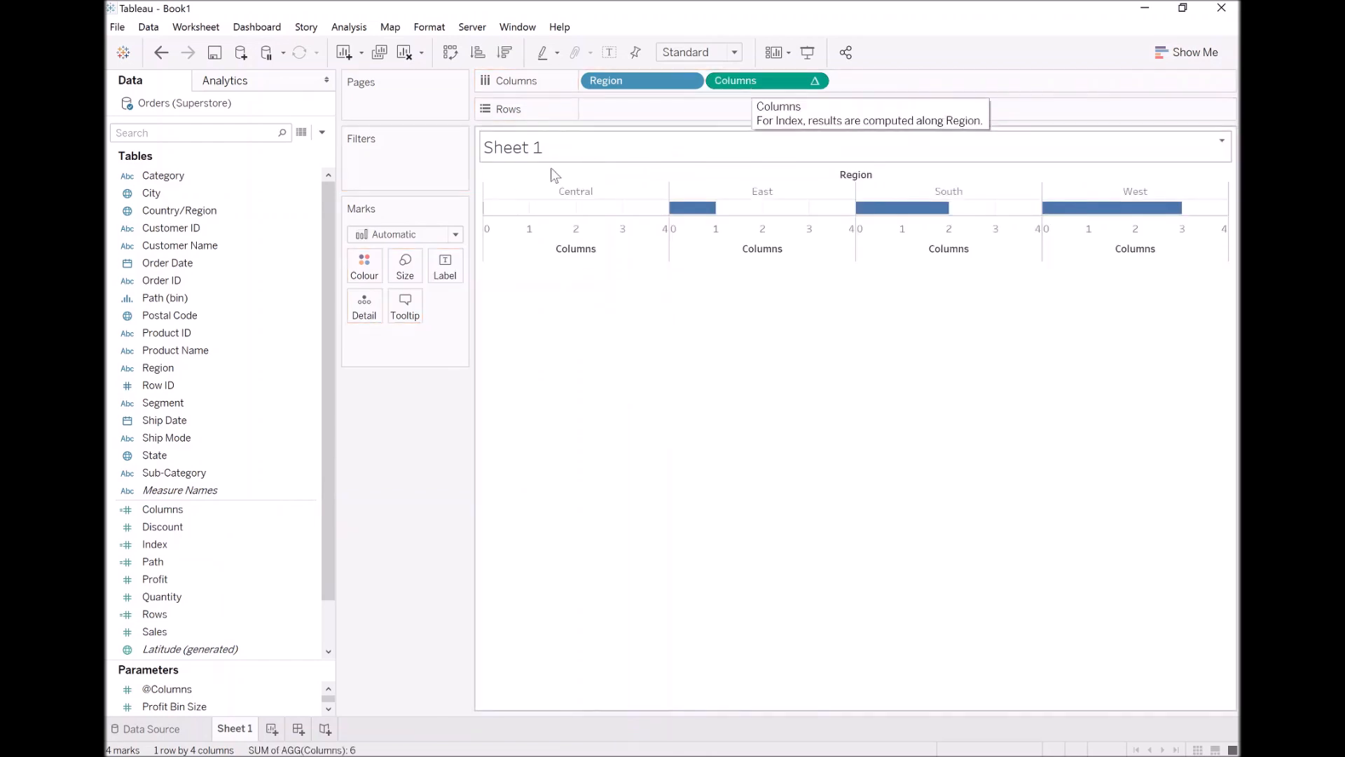
left_click_drag(178, 615, 639, 114)
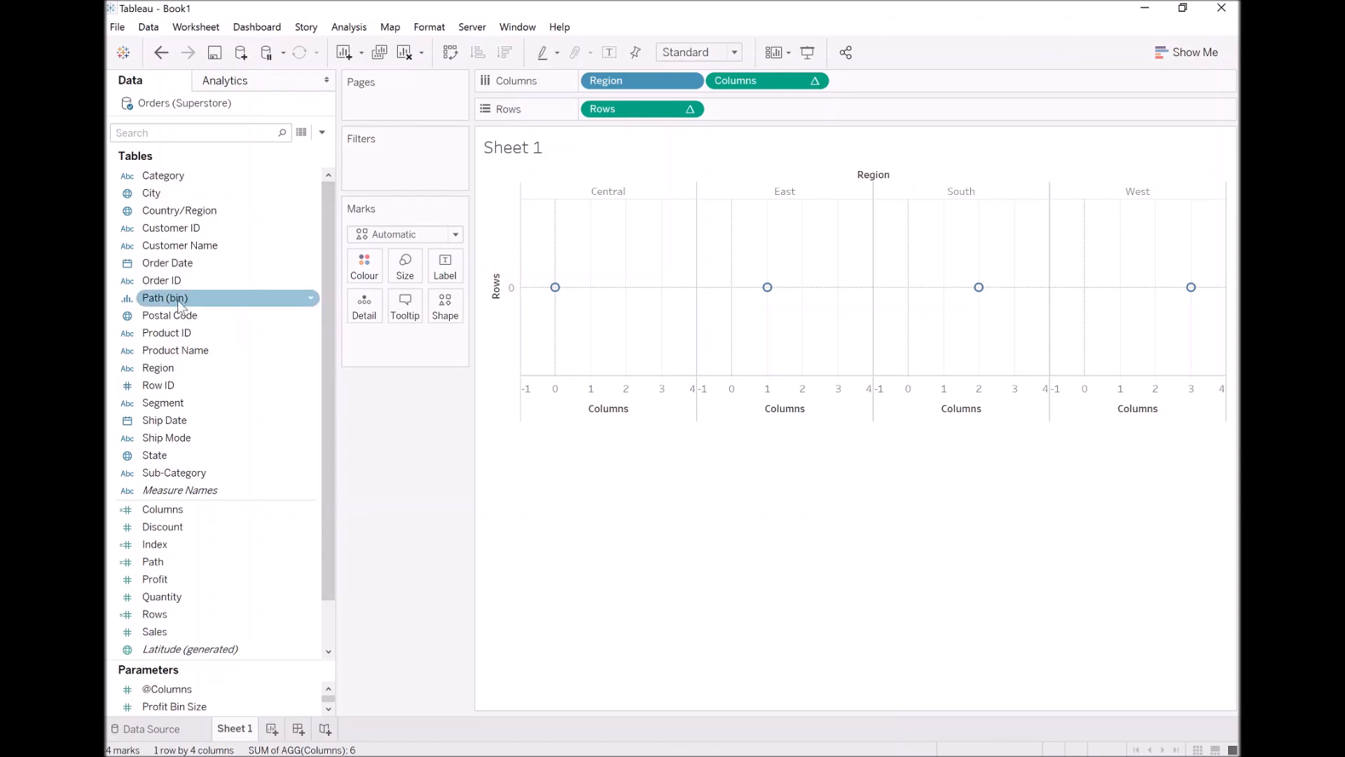
Add Path (bin) in front of Rows with Show Missing Values enabled, and move it to Detail on the marks
left_click_drag(167, 299, 584, 120)
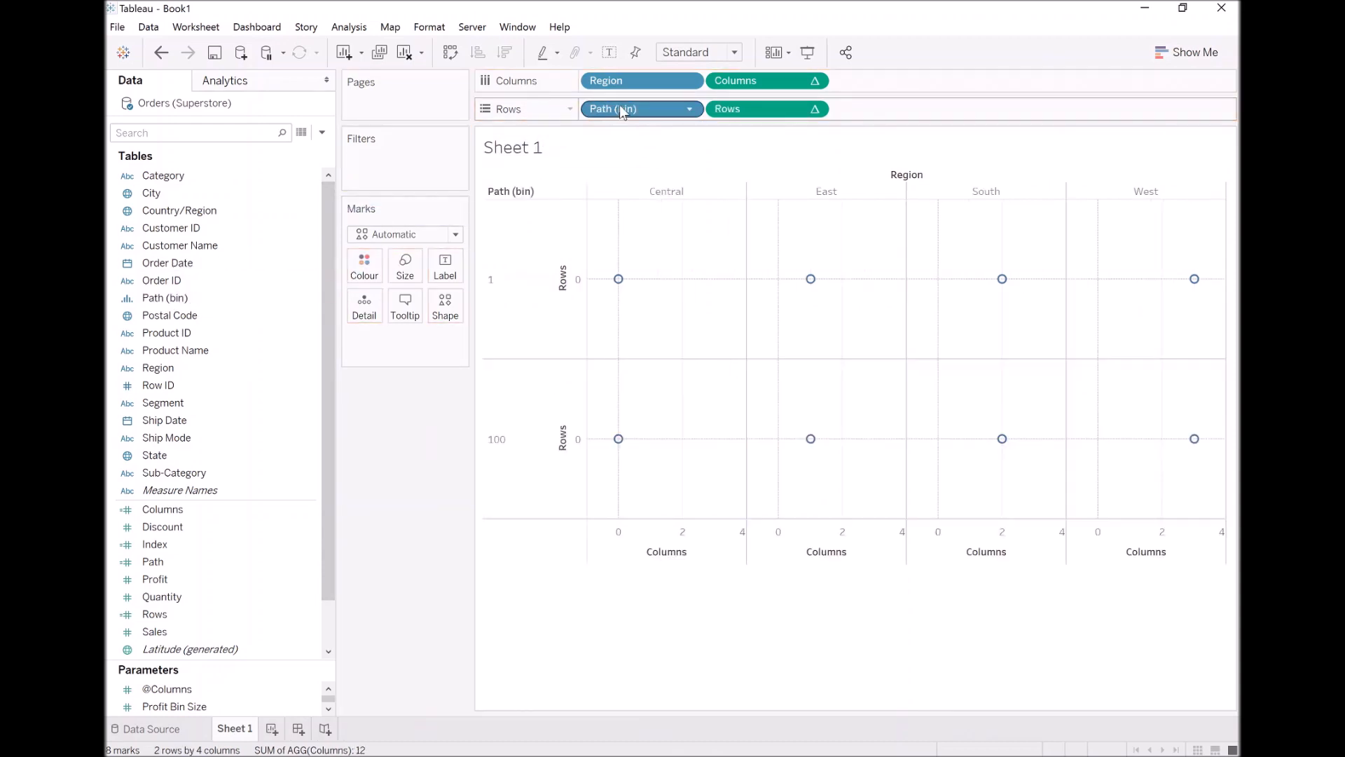
right_click(620, 107)
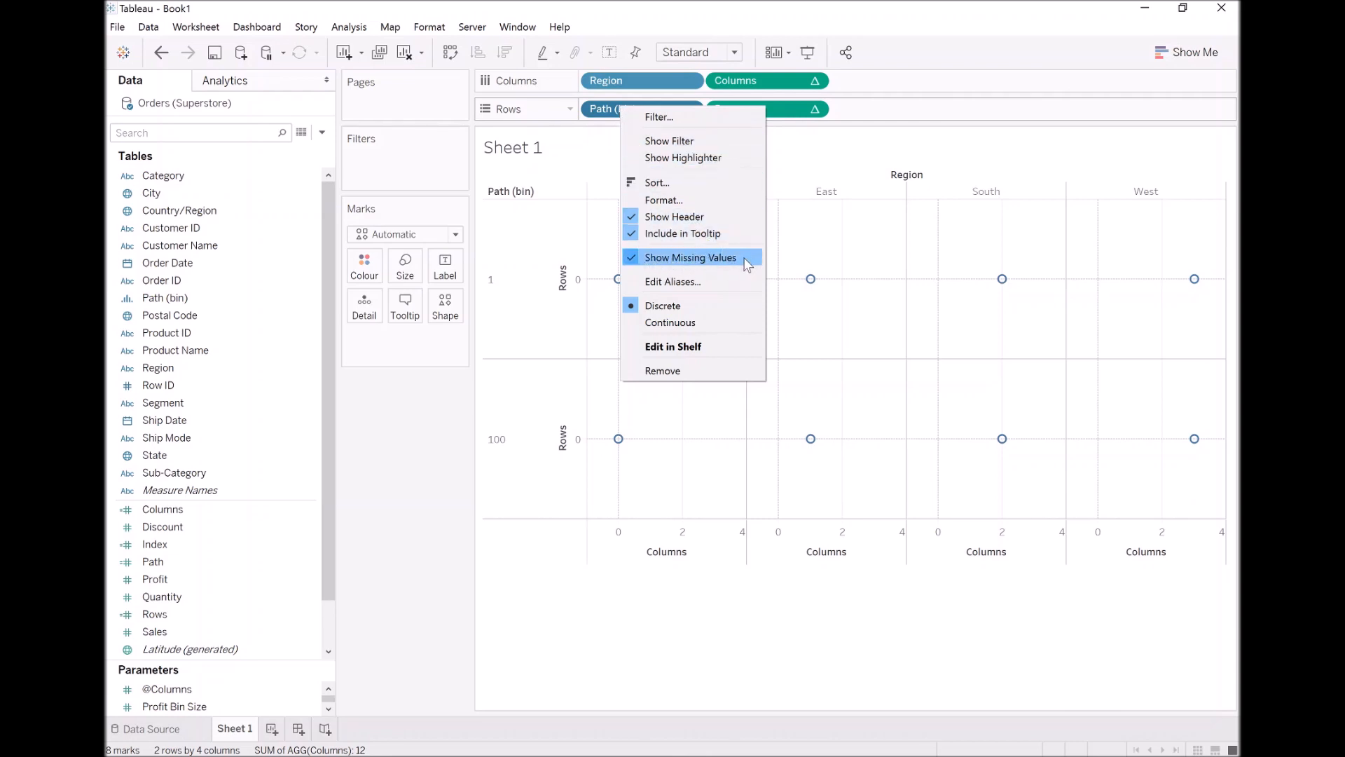
left_click(684, 258)
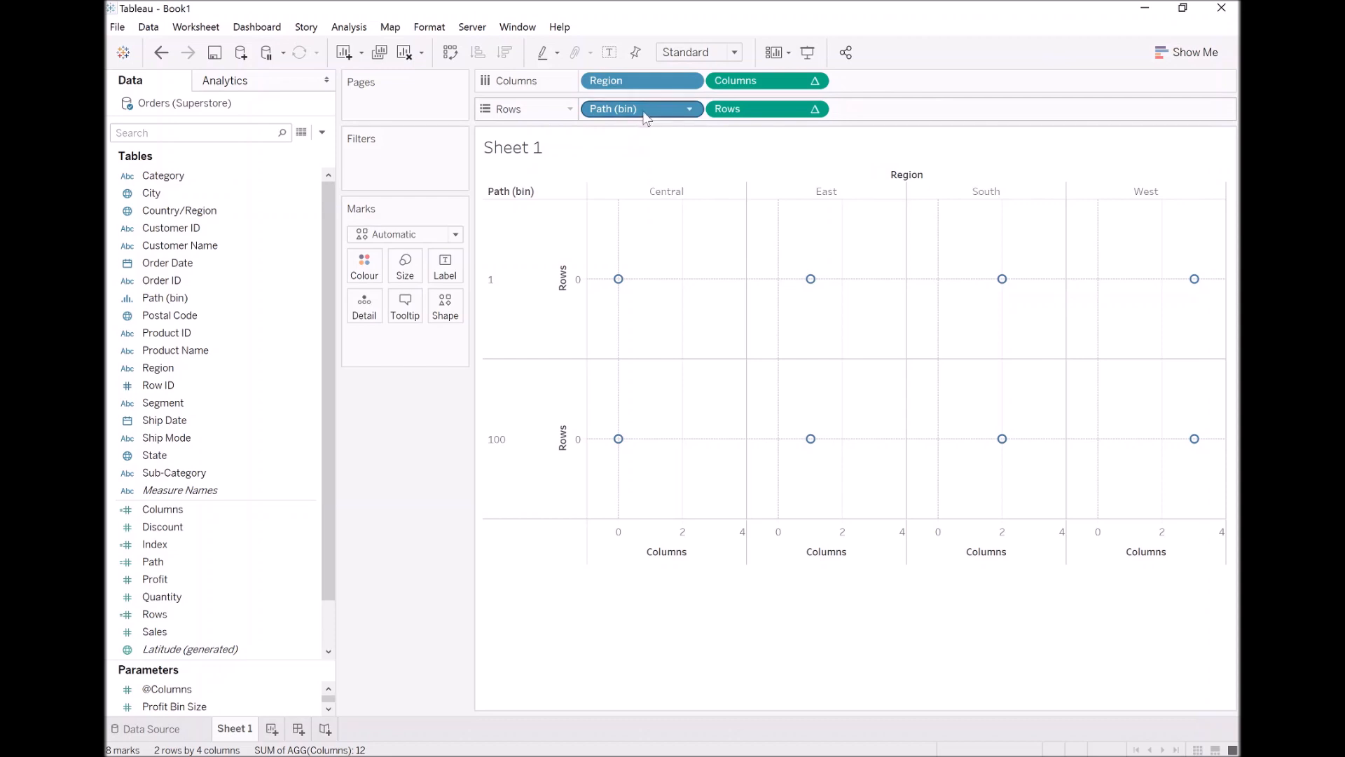
left_click_drag(616, 109, 369, 300)
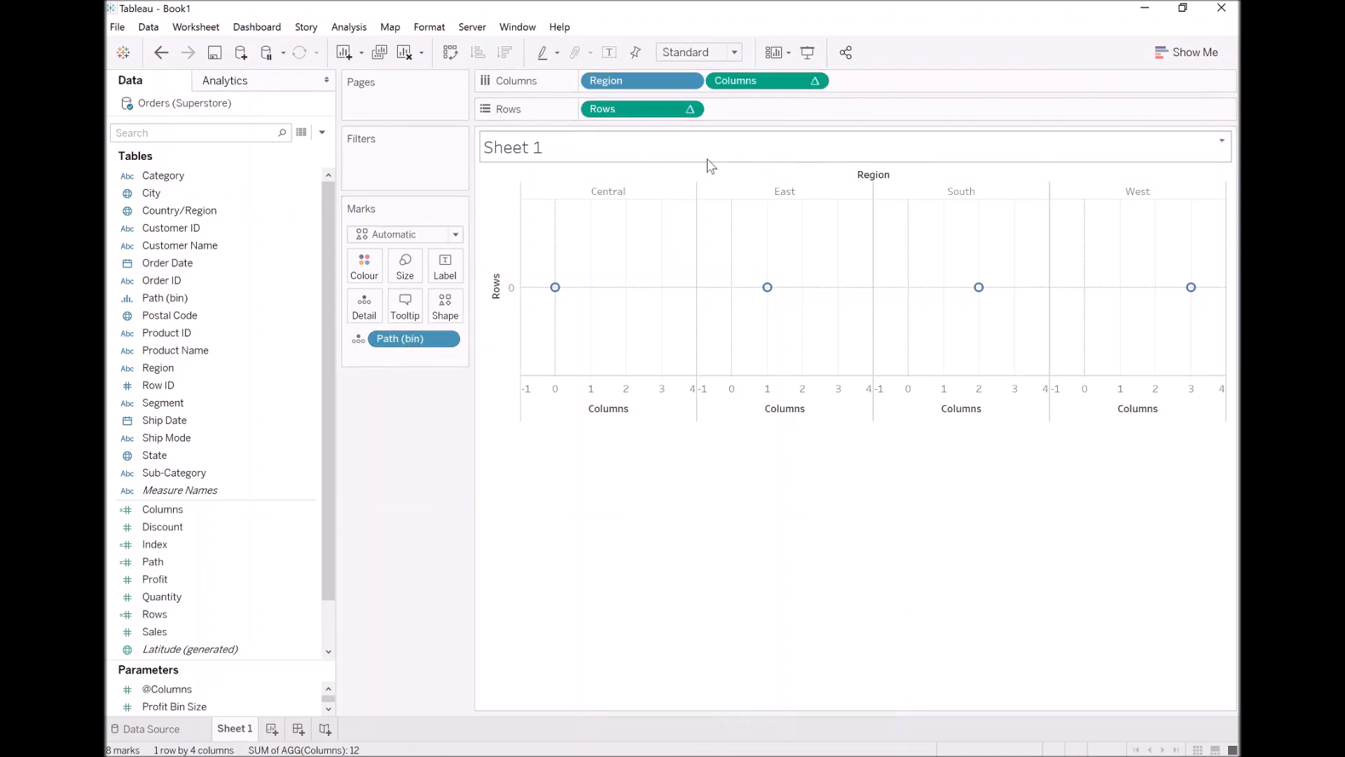
Set both the Columns and Rows table calculations to compute using Path (bin)
right_click(762, 83)
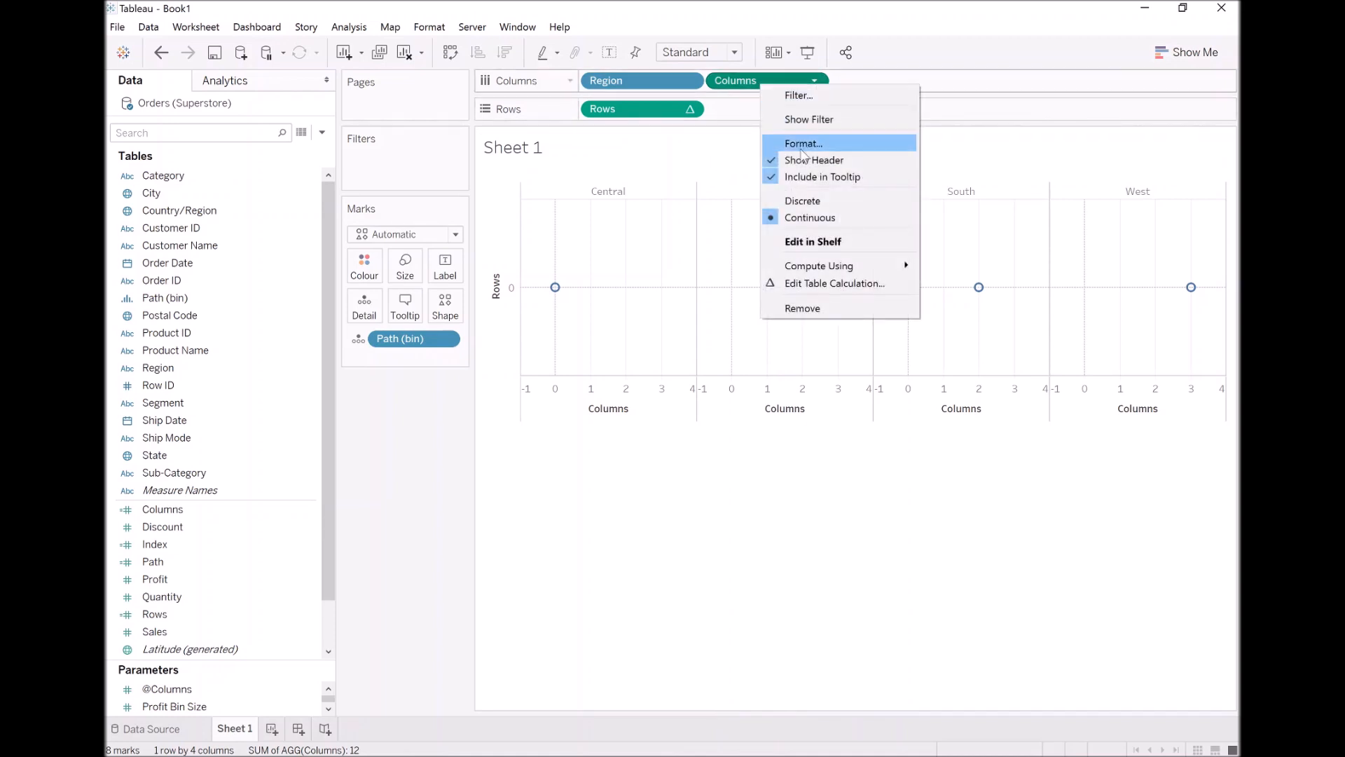
mouse_move(840, 270)
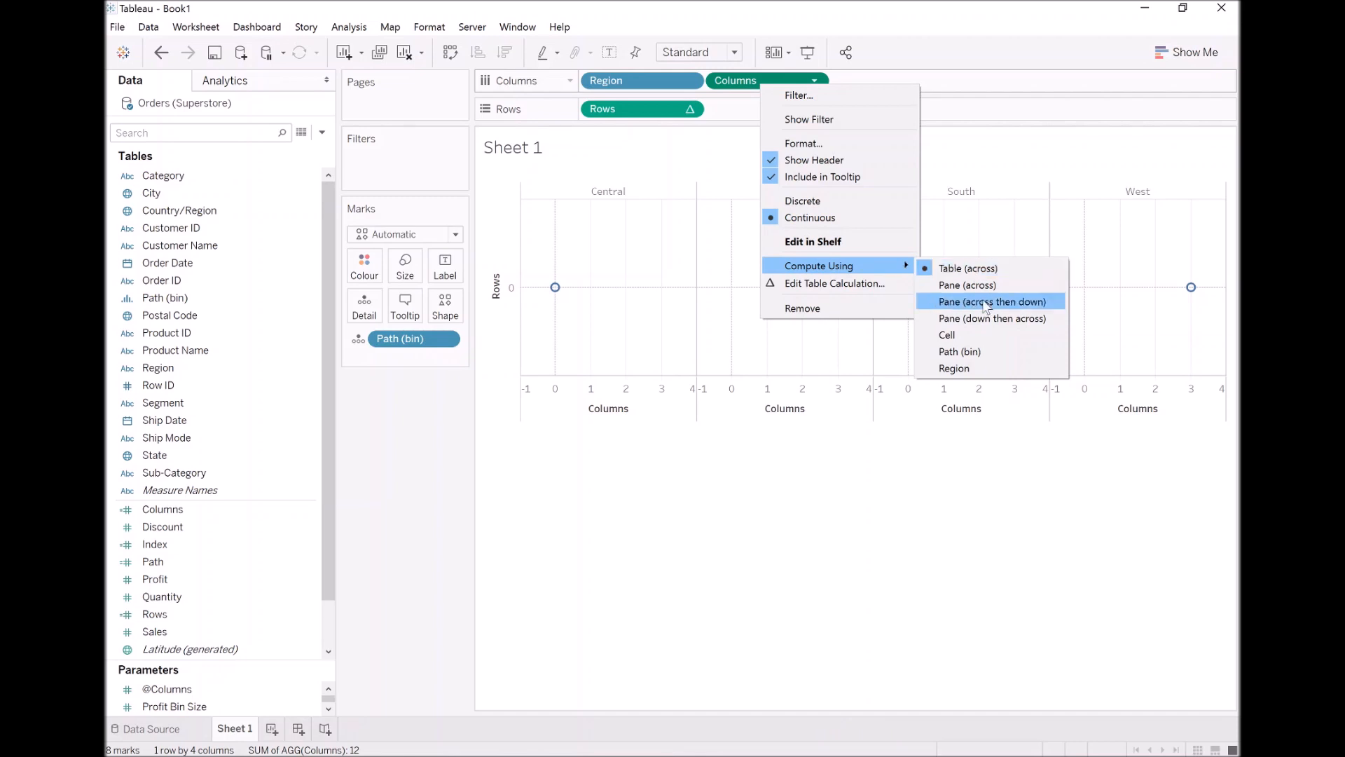
left_click(986, 350)
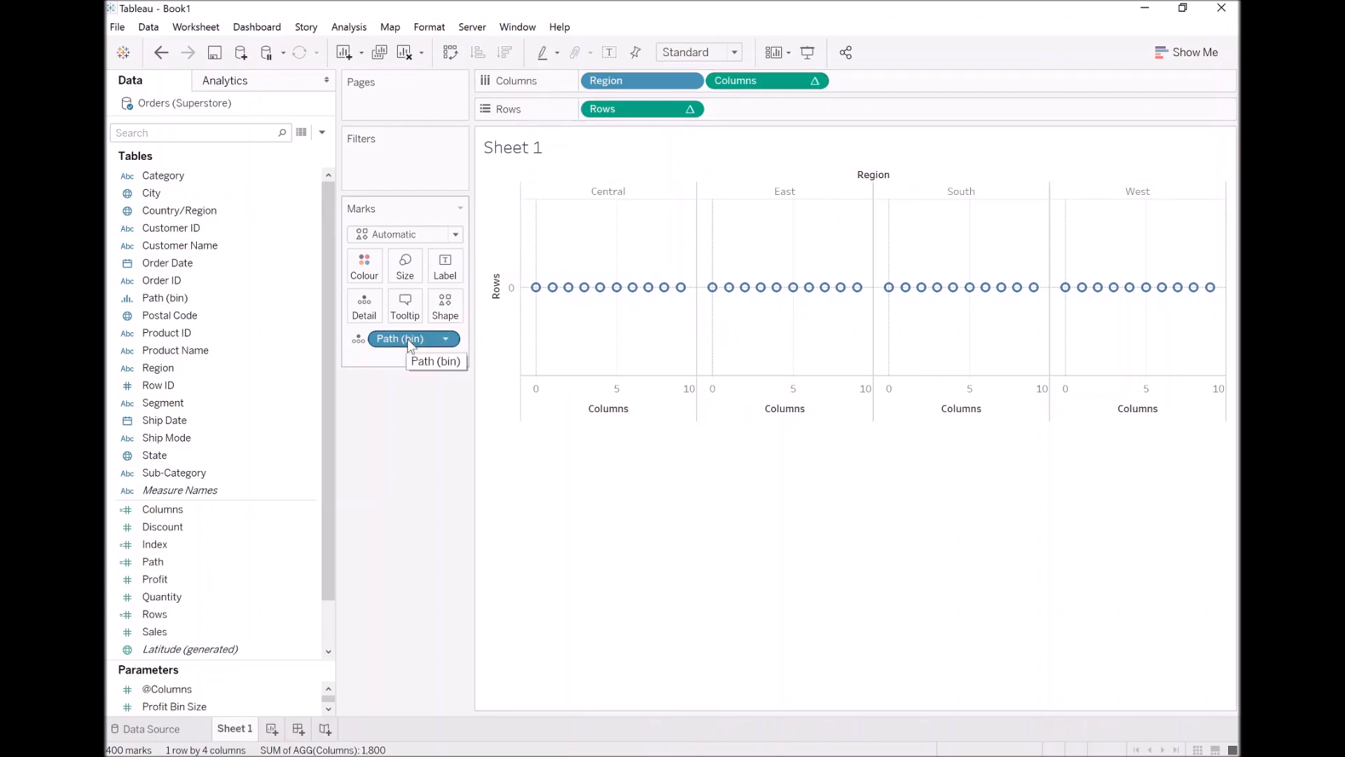
right_click(616, 108)
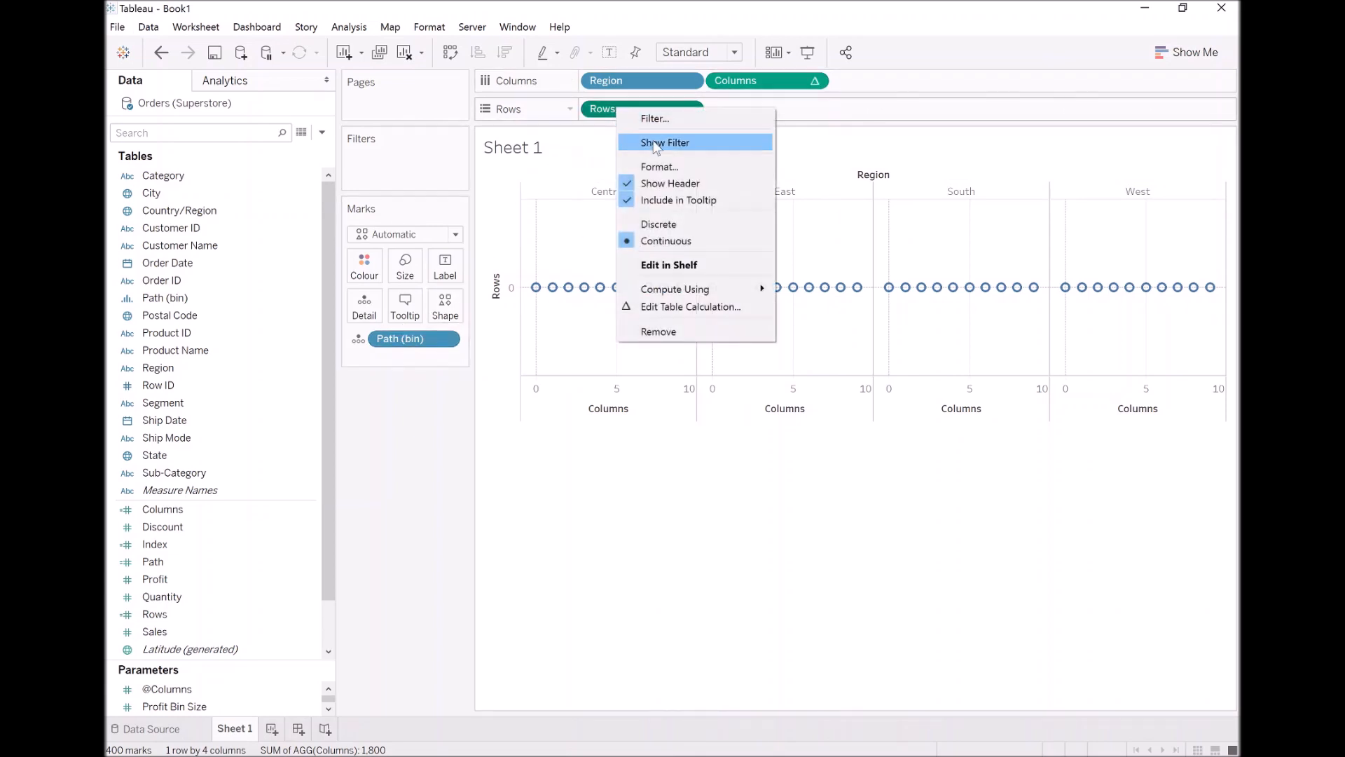
mouse_move(717, 287)
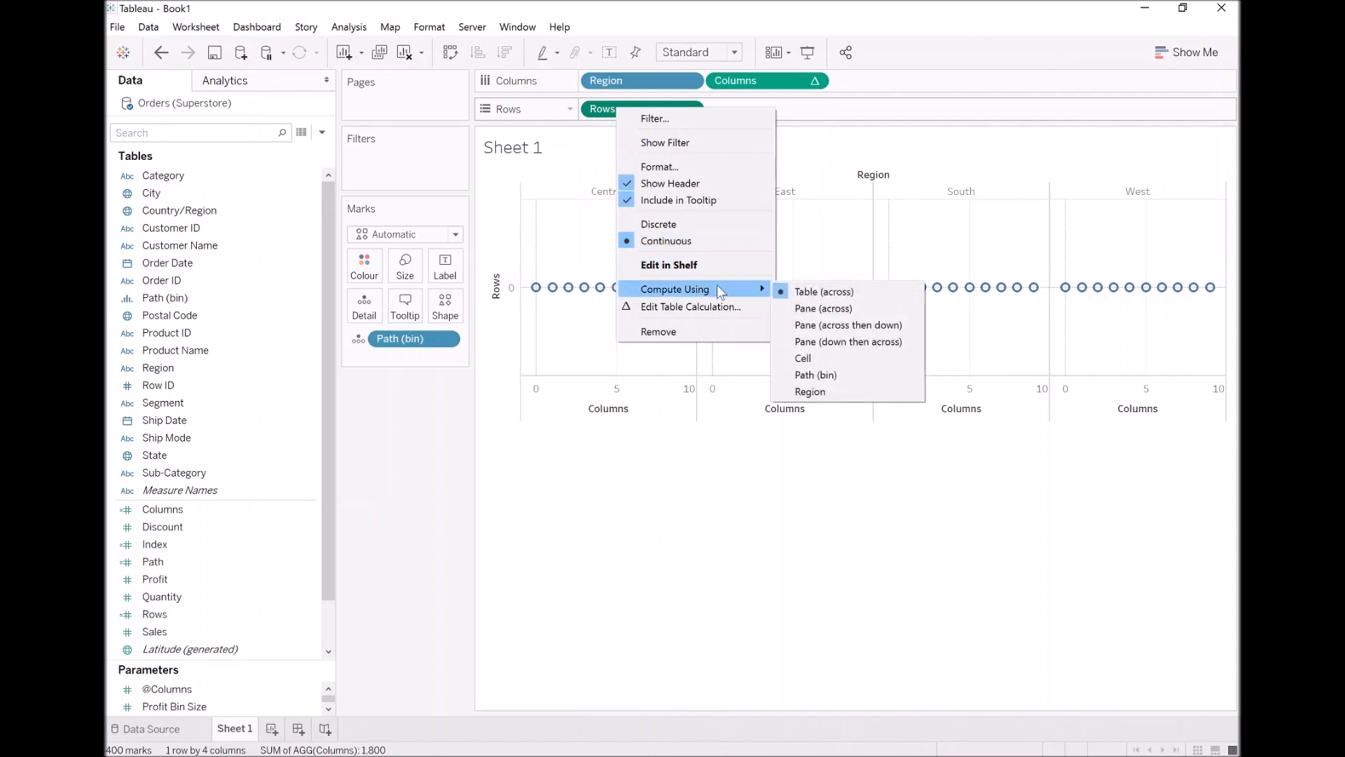
left_click(849, 374)
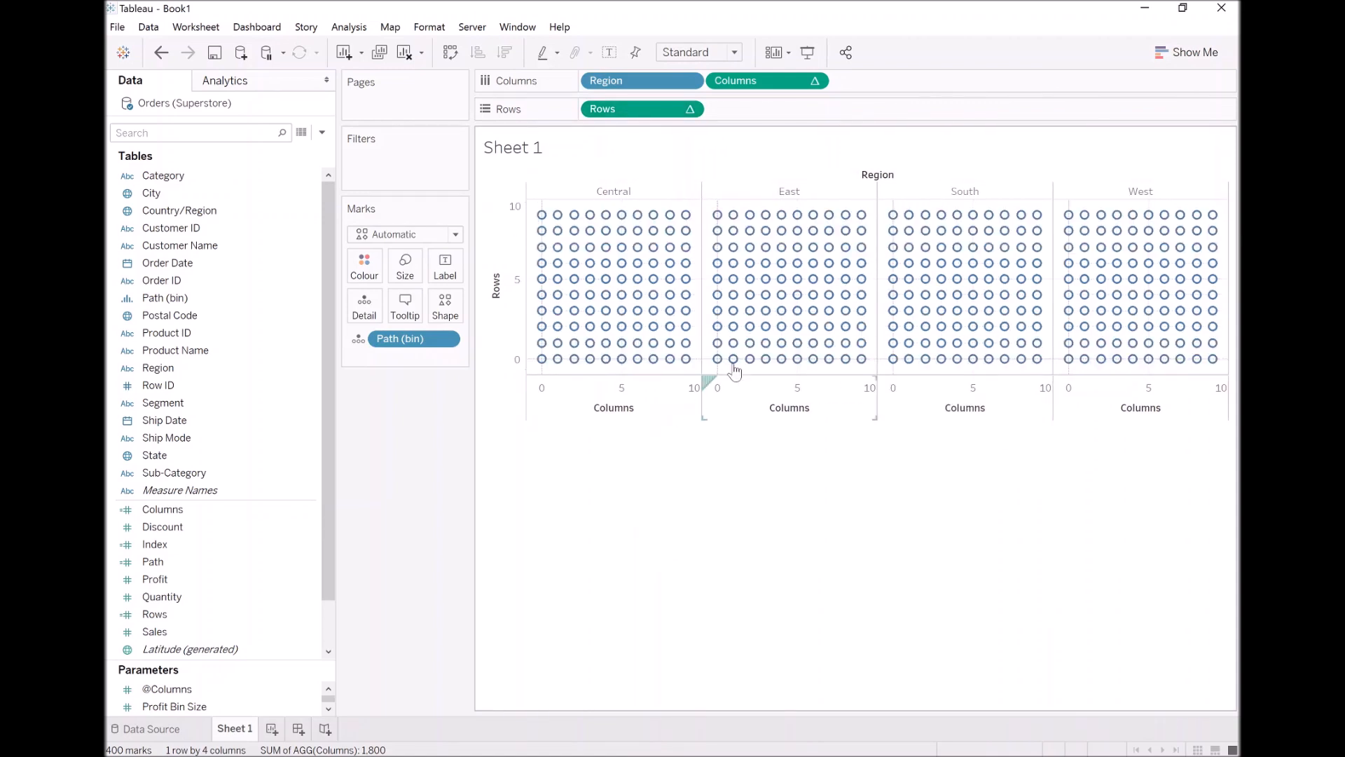
mouse_move(760, 355)
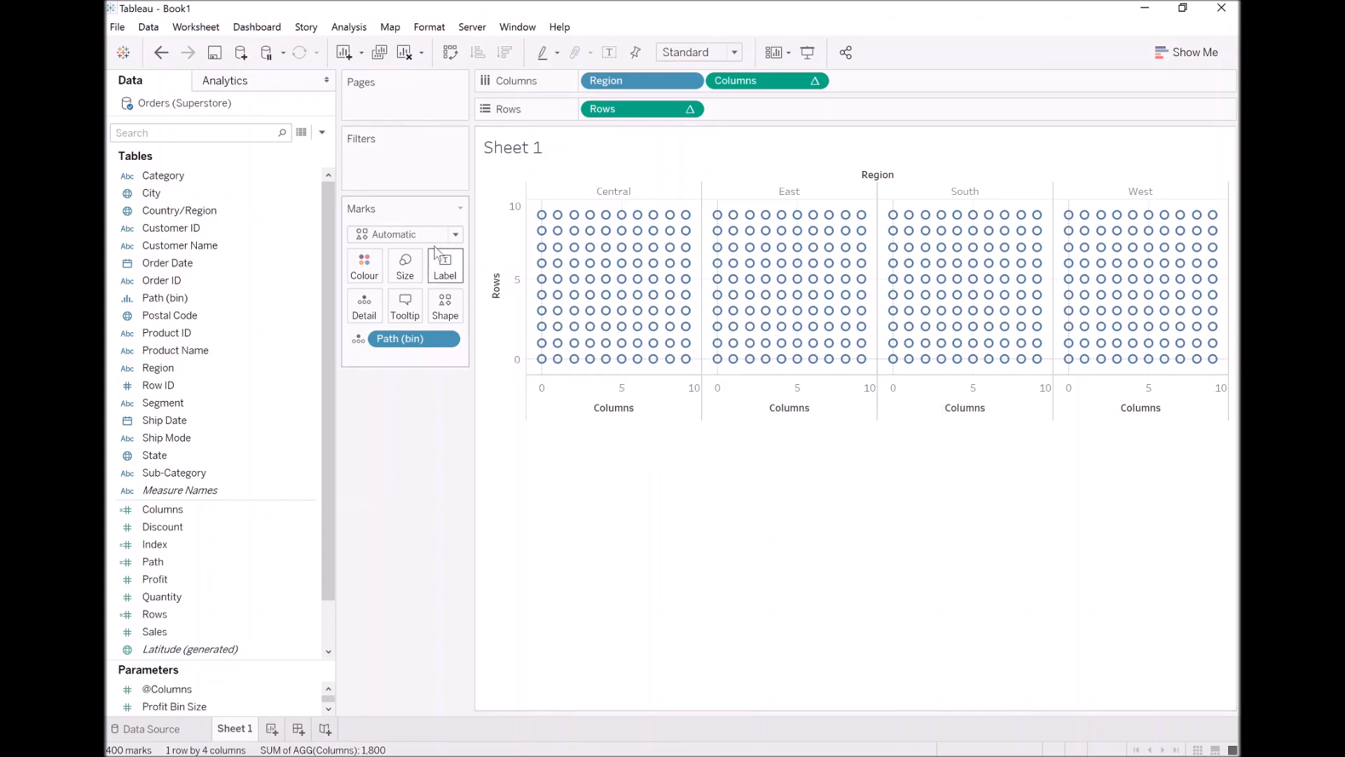
Try Circle as the mark type, and settle on Square for the grid marks
left_click(414, 236)
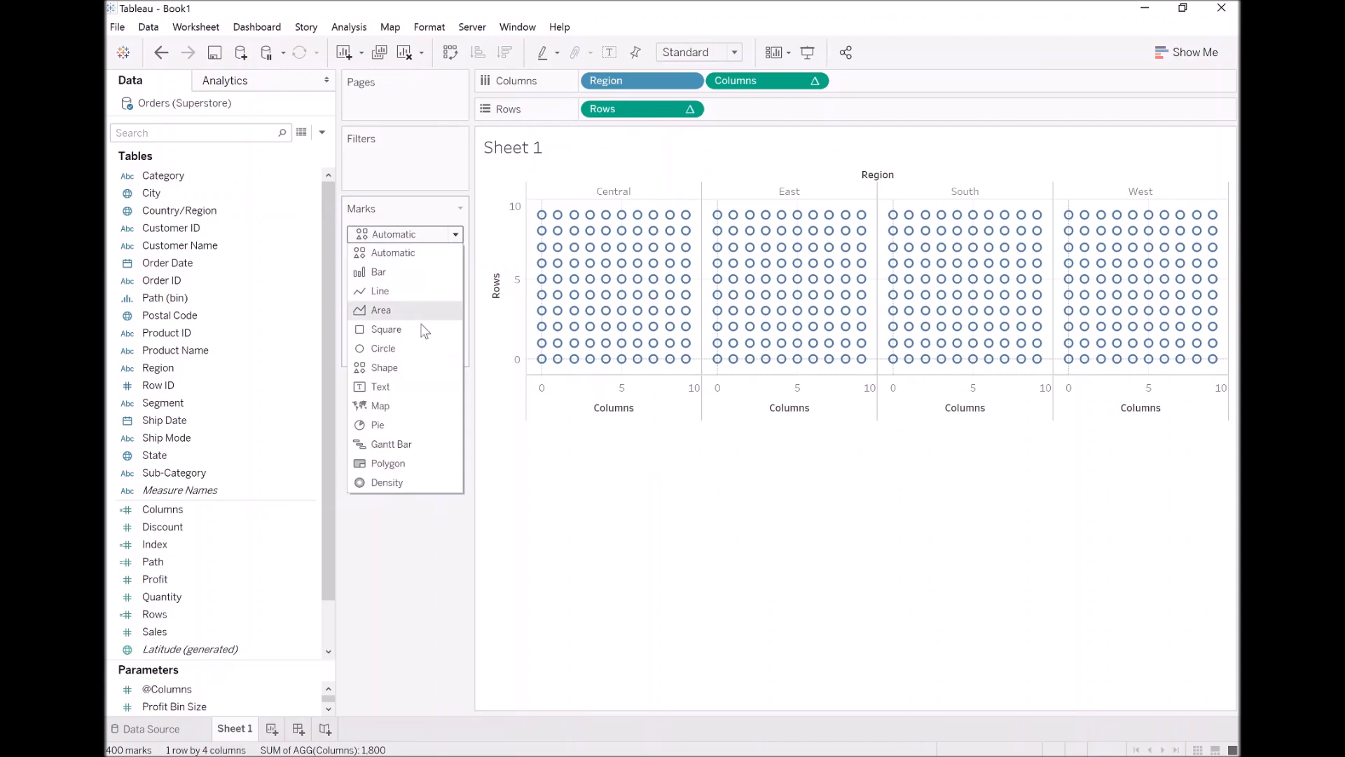
left_click(418, 342)
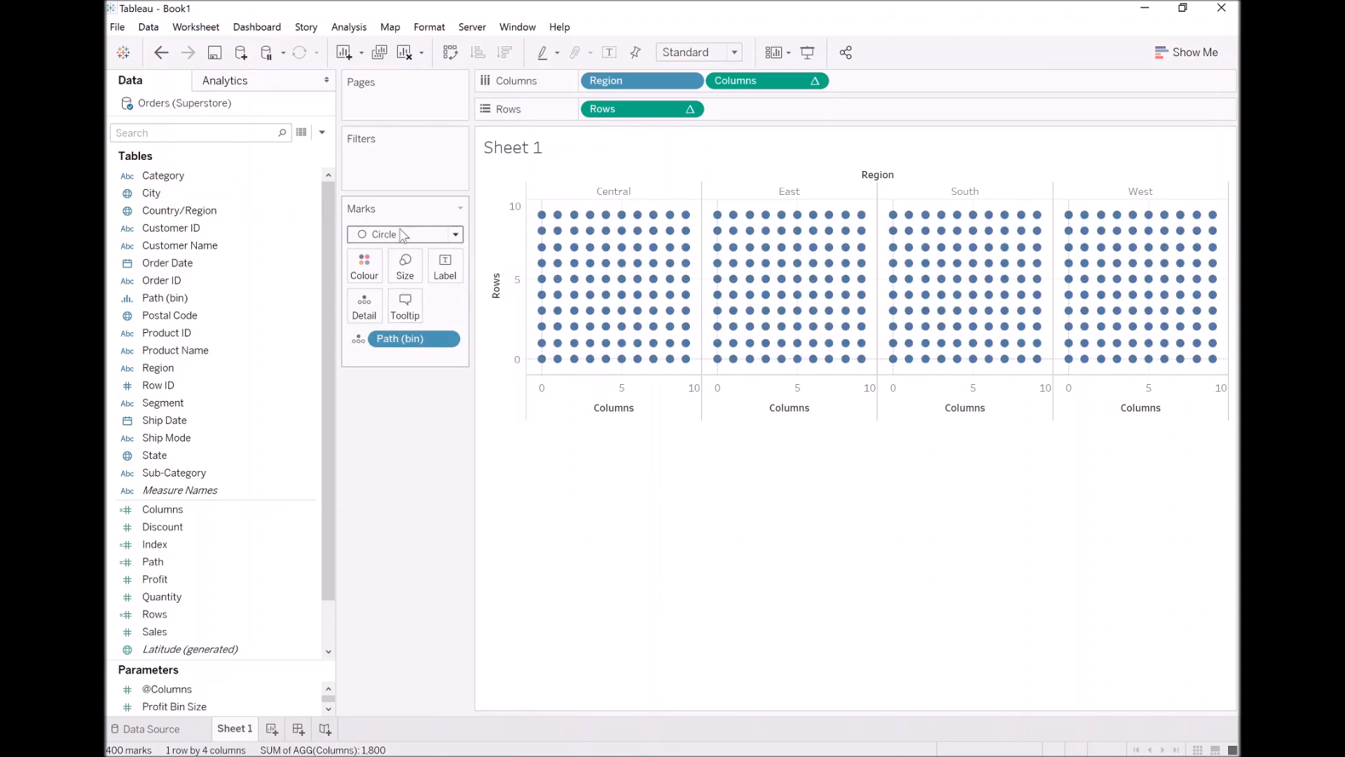
left_click(403, 235)
left_click(405, 326)
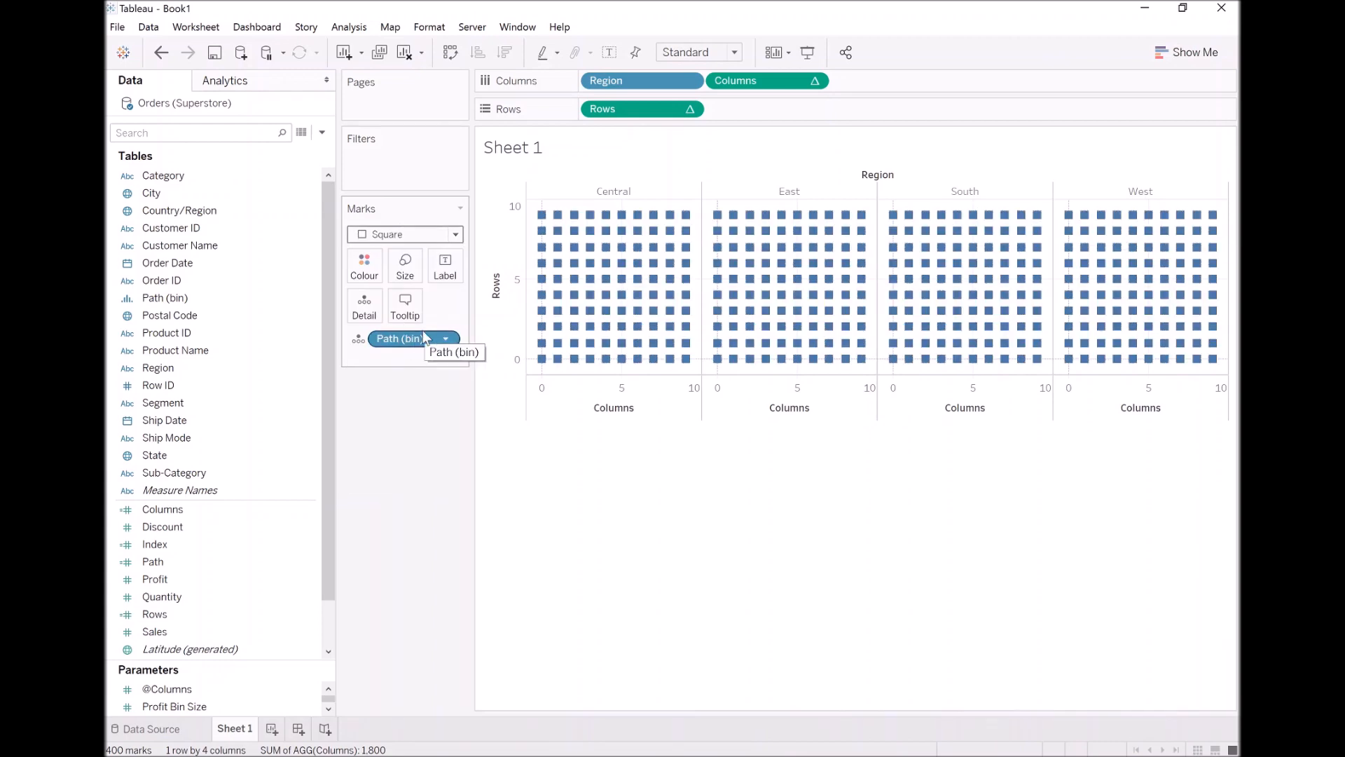
mouse_move(578, 343)
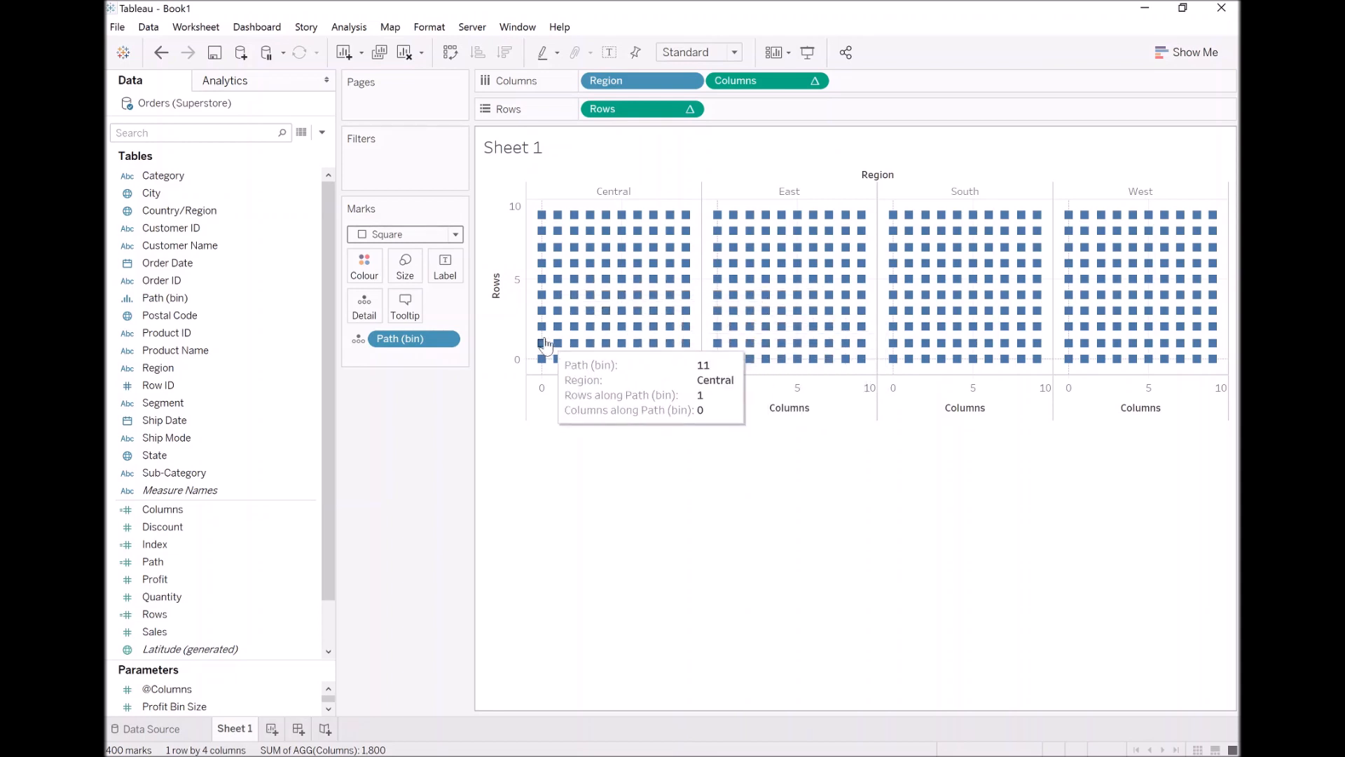
Create a calculated field named TC_Sales with the formula WINDOW_SUM(SUM([Sales]))
left_click(322, 134)
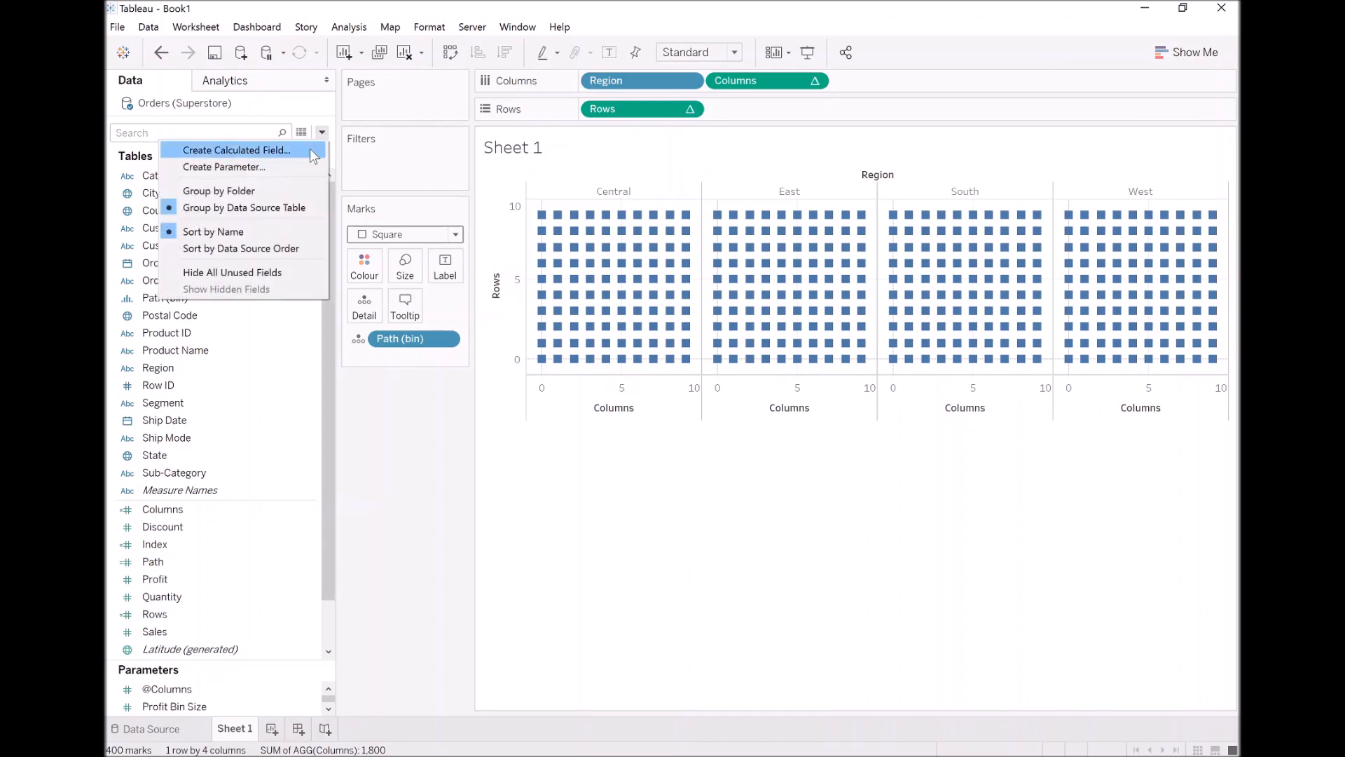
left_click(311, 149)
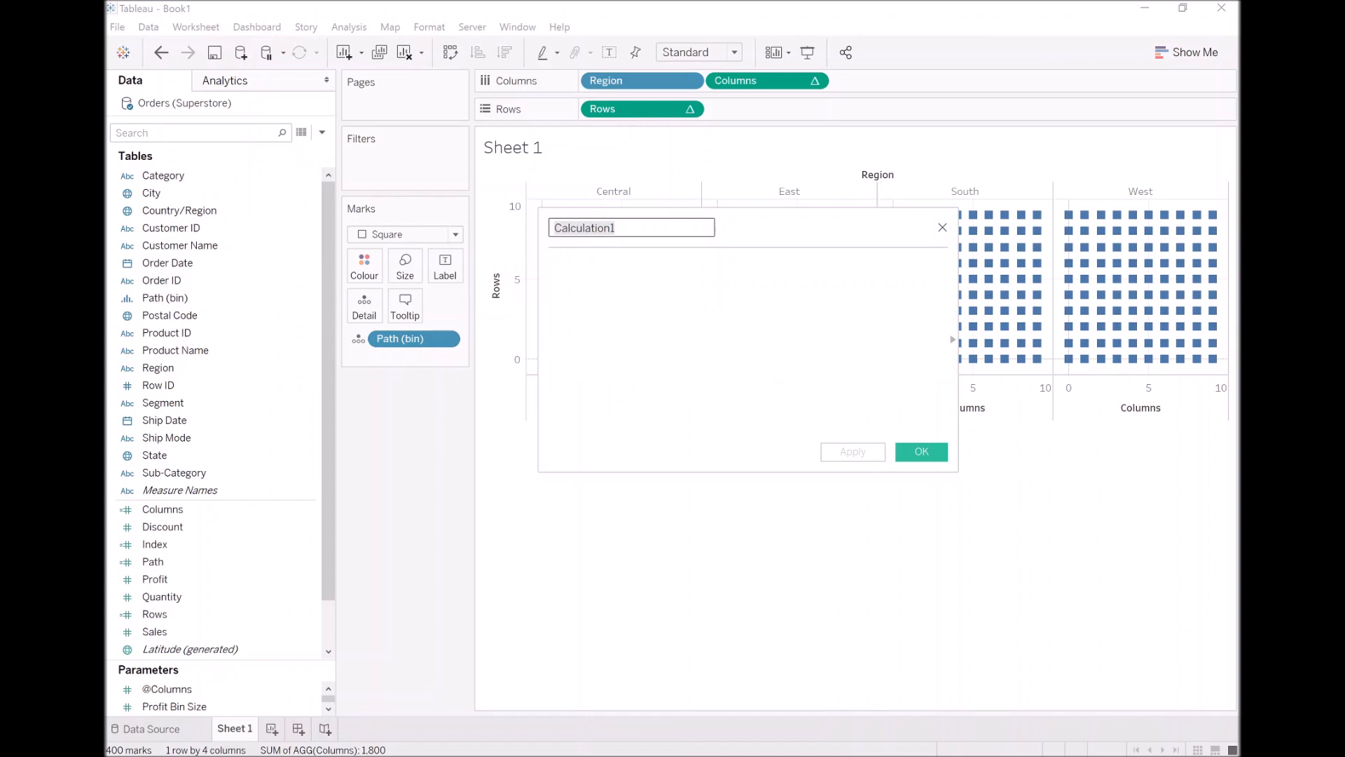
type("TC_")
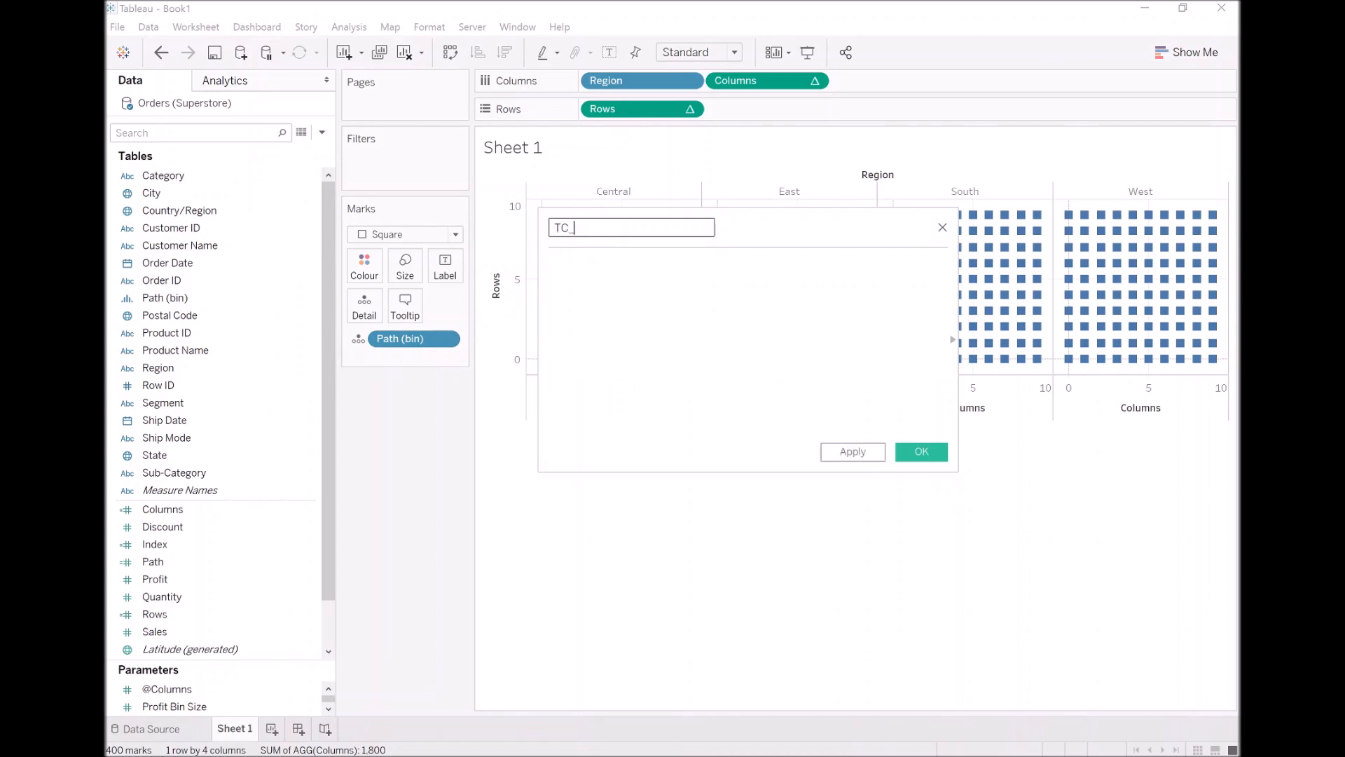
type("Sales")
left_click(551, 264)
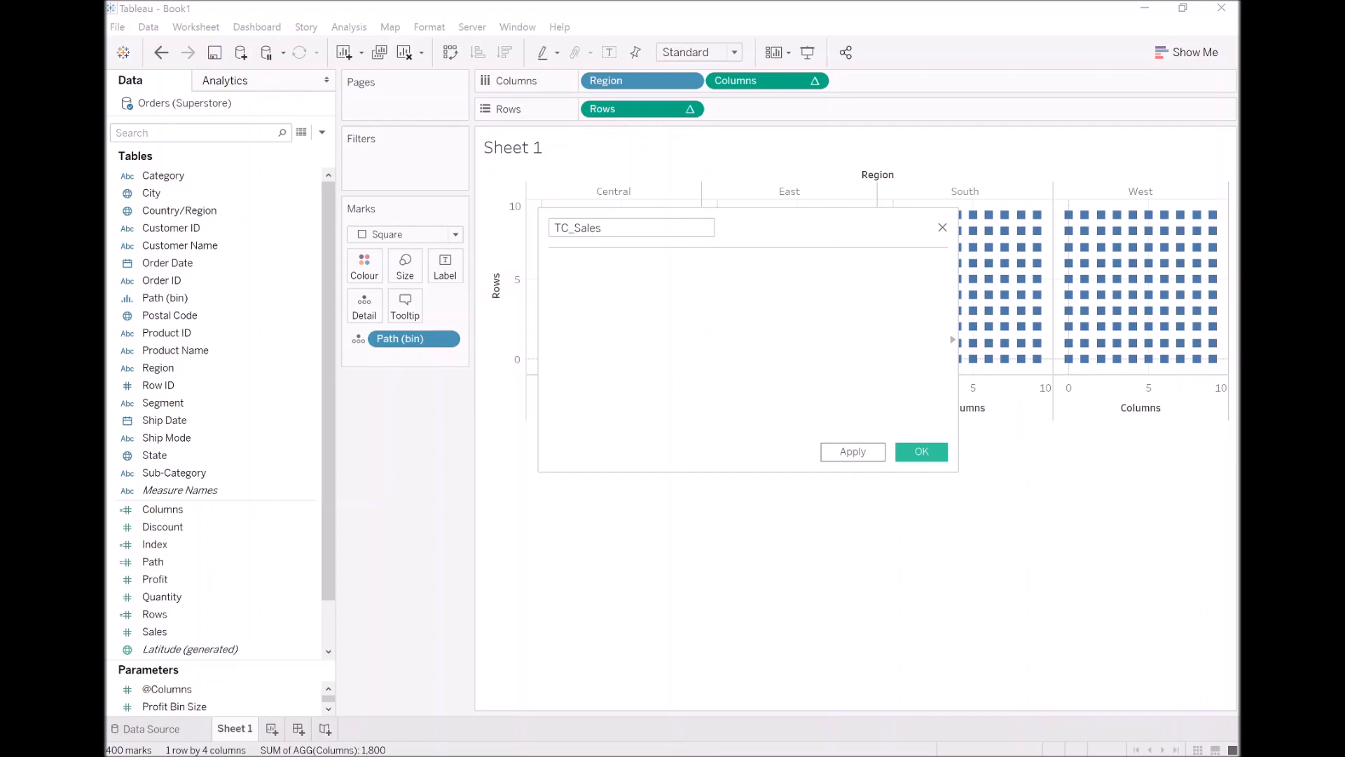
type("WINDOW")
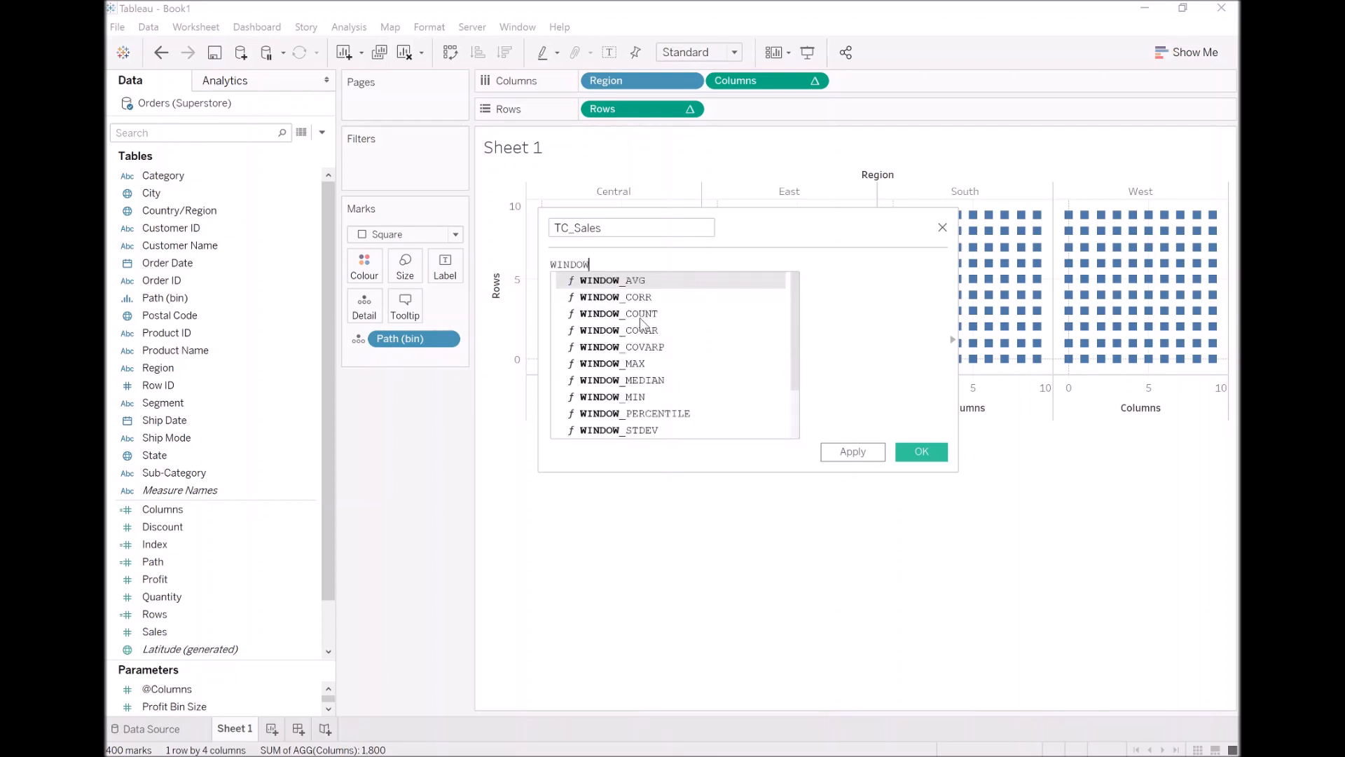
type("_SUM(SUM")
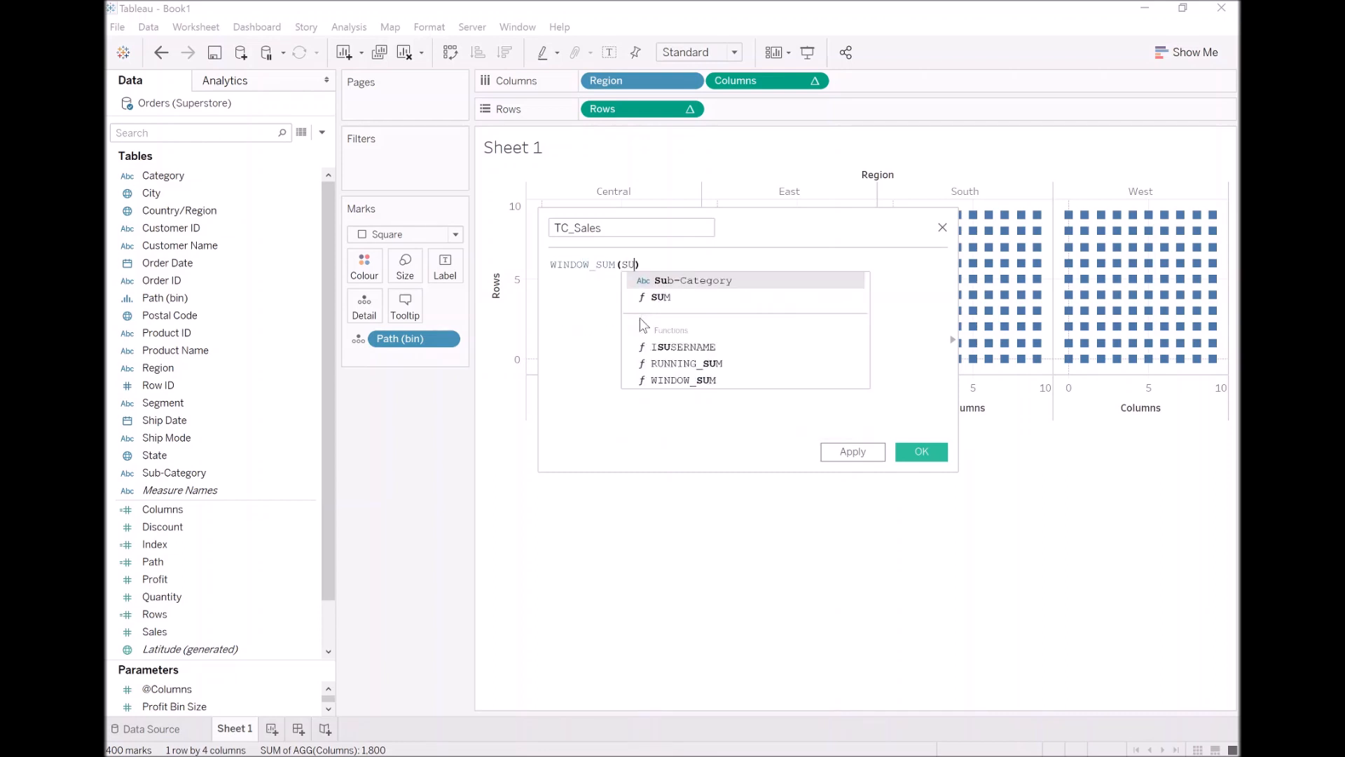
type("([Sales]))")
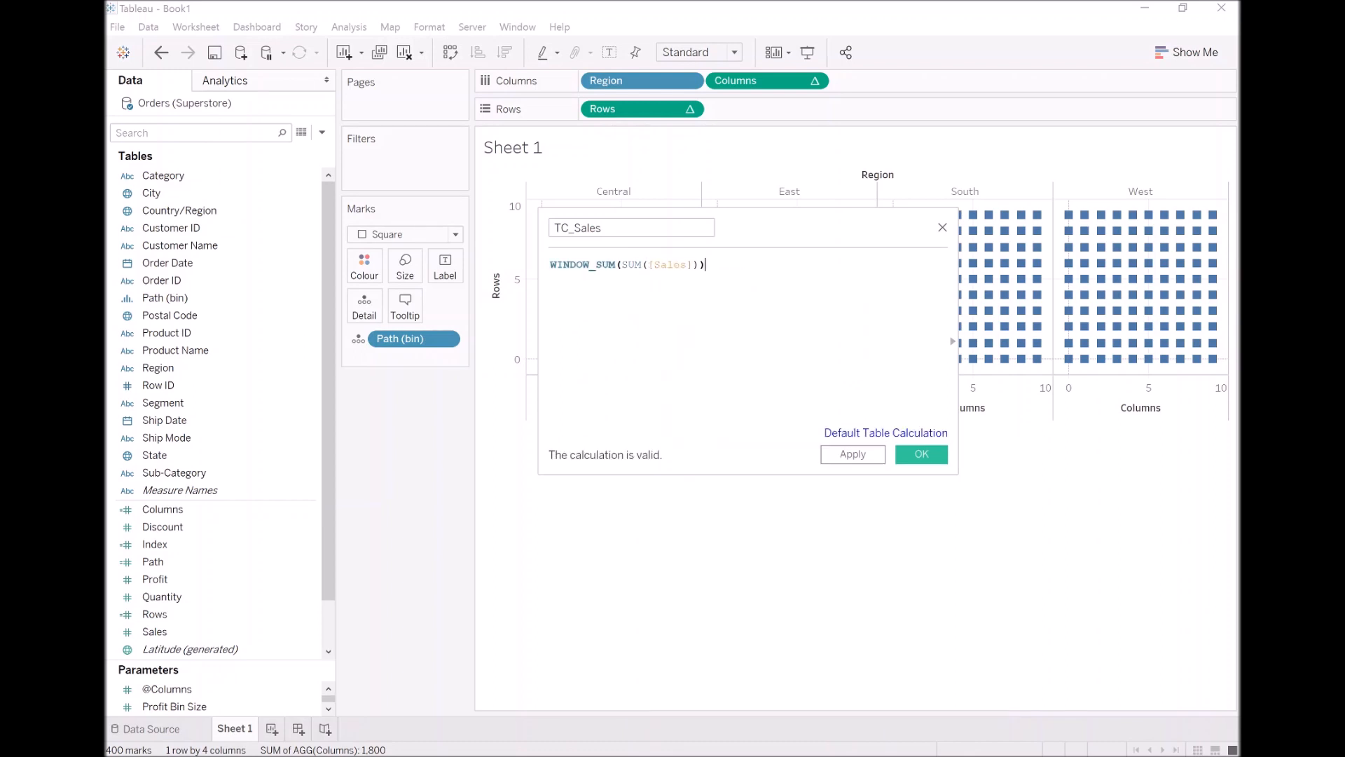
left_click(918, 455)
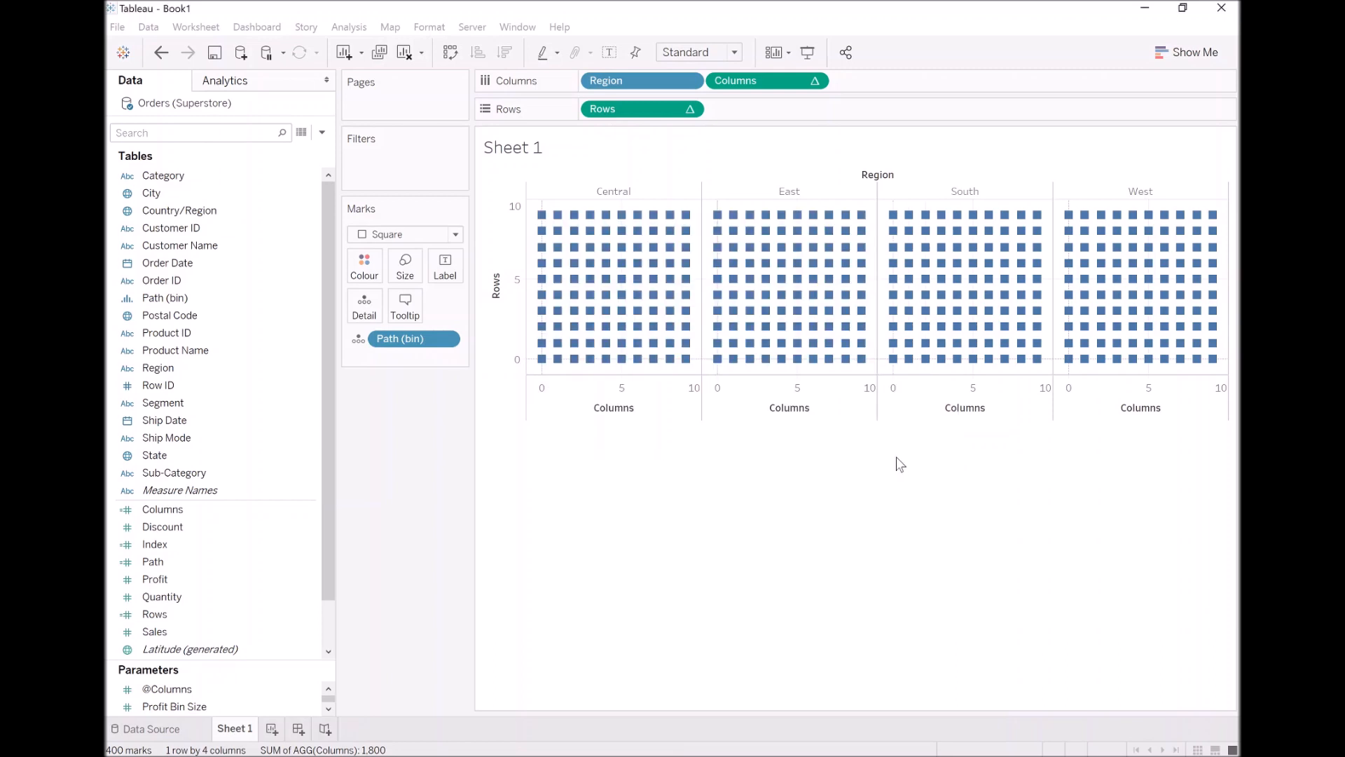
left_click_drag(325, 493, 335, 554)
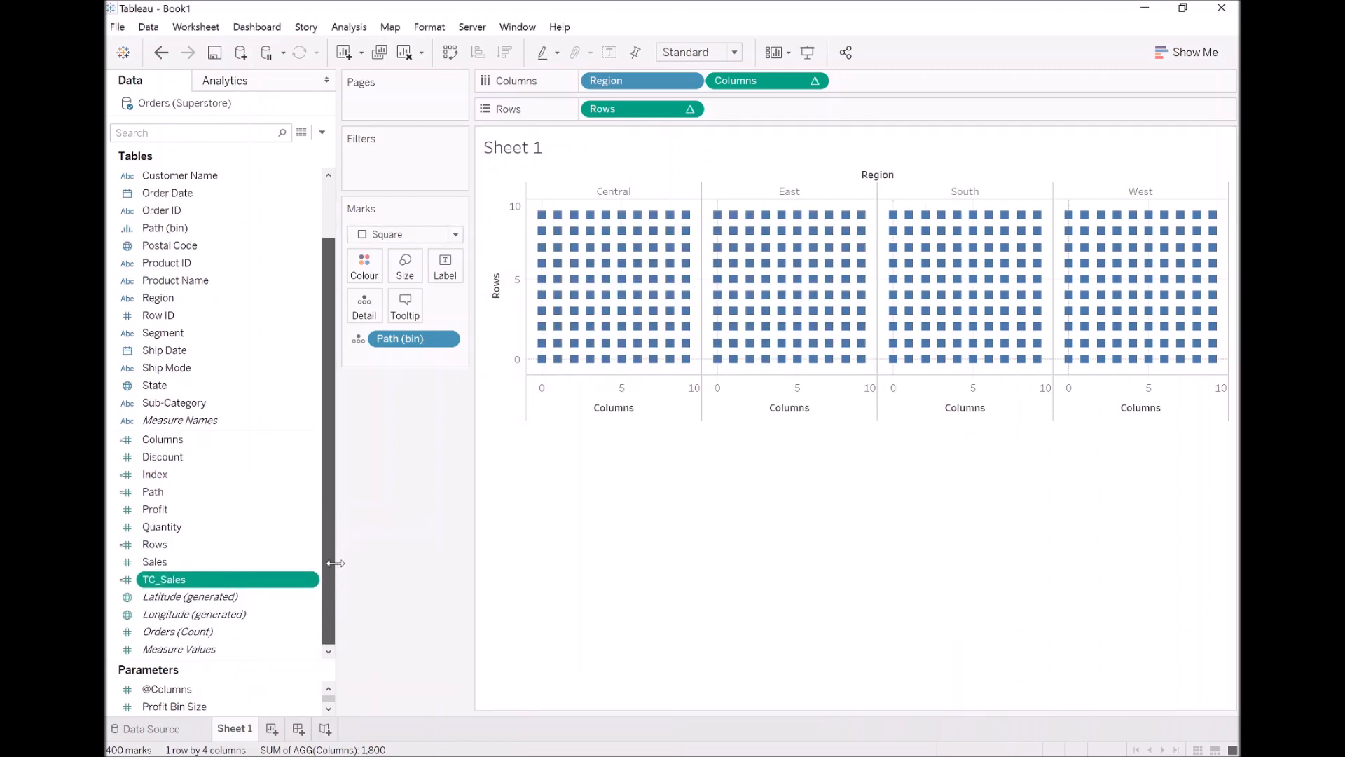
Create a calculated field named TC_Total Sales with the formula WINDOW_SUM(SUM([Sales]))
left_click(322, 132)
left_click(318, 149)
type("TC_Total Sales")
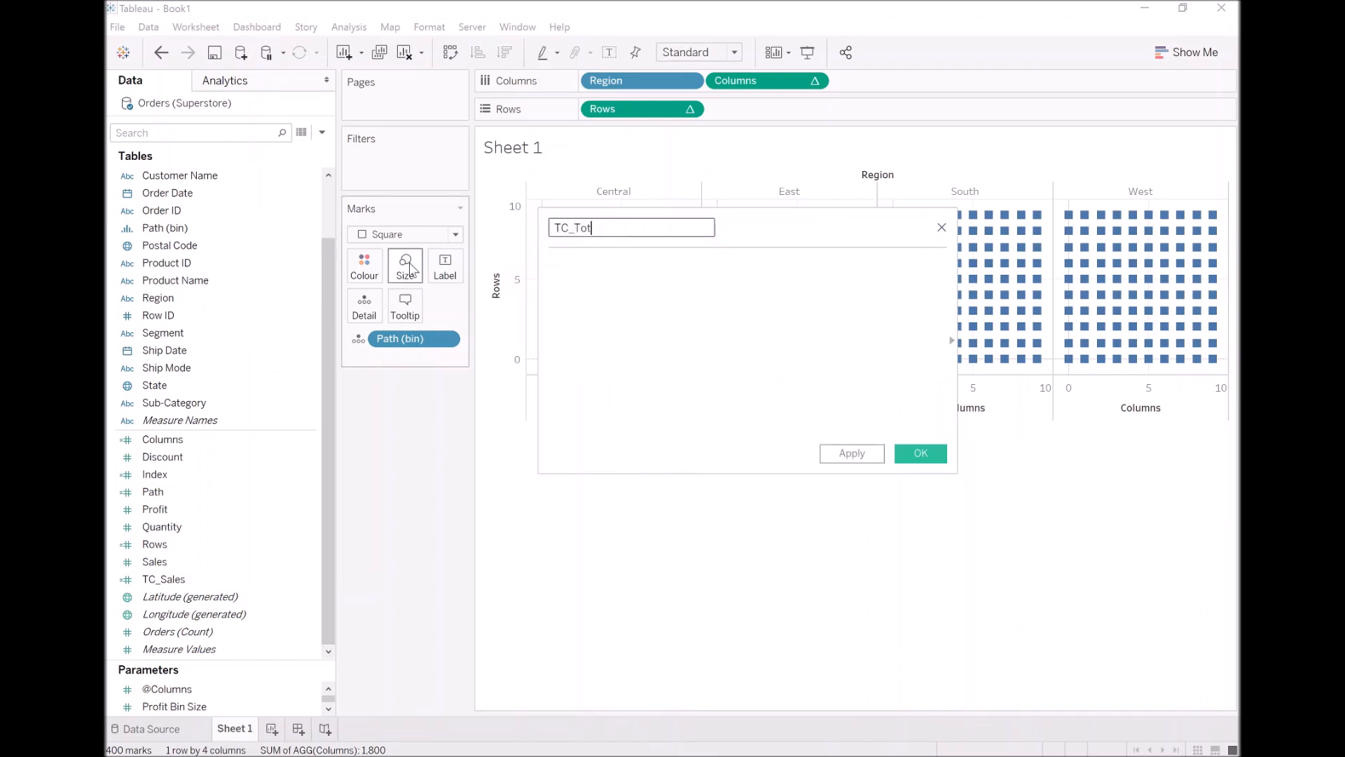
key("Tab")
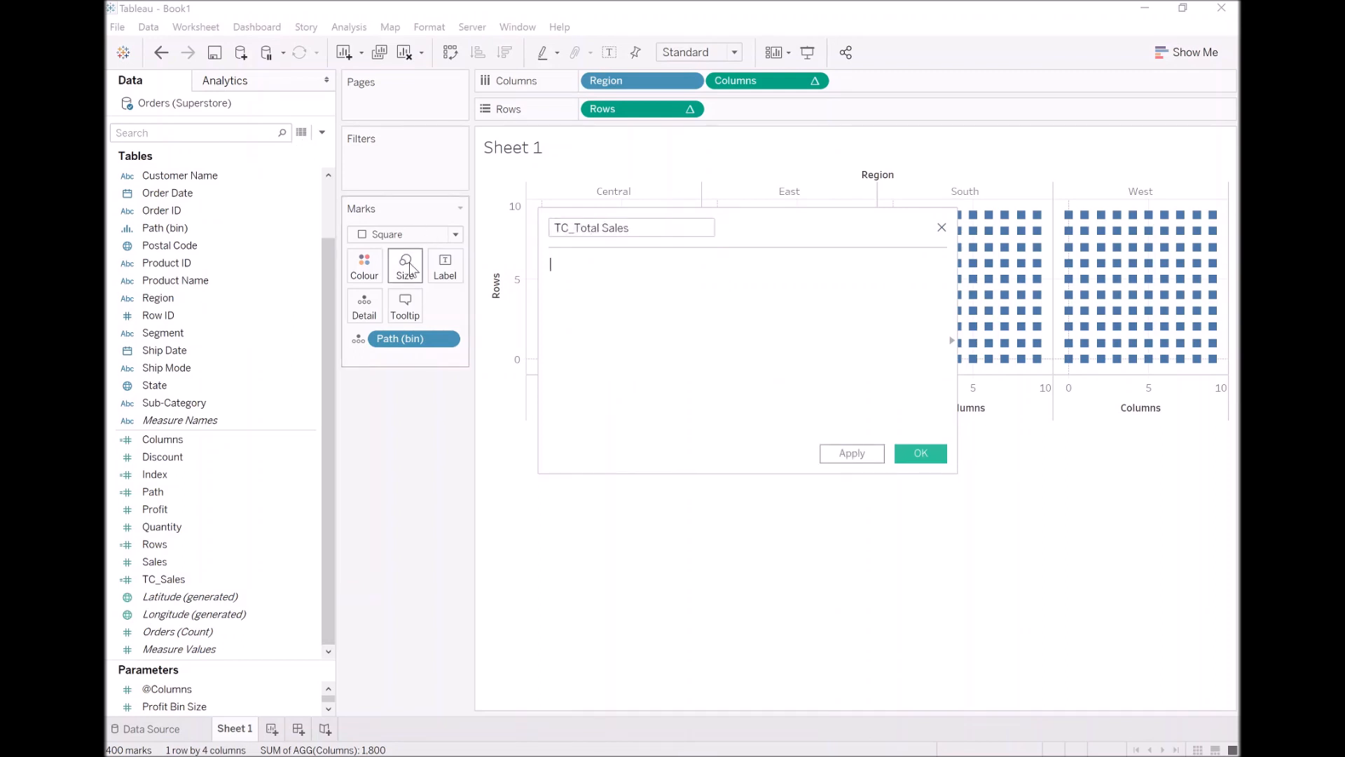
type("WINDOW_SUM(SUM( ")
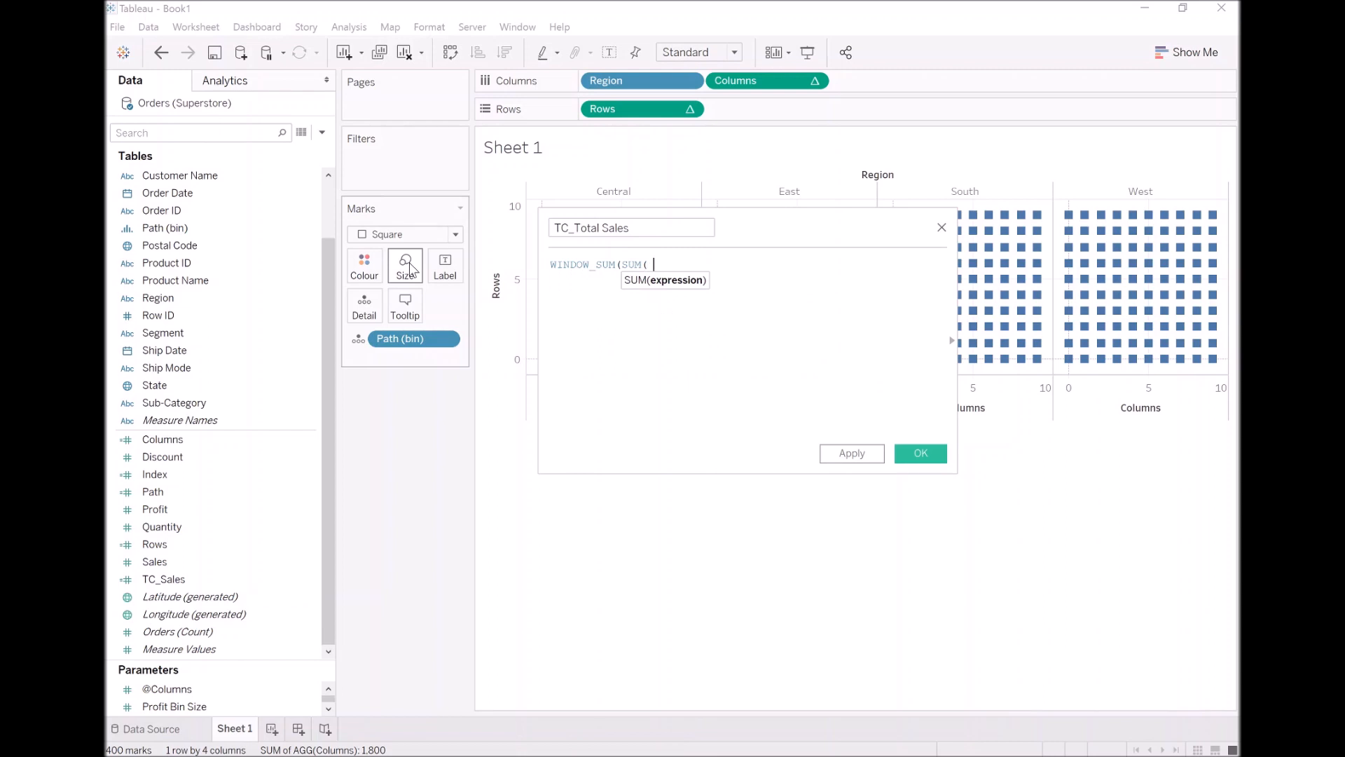
type("[Sales]))")
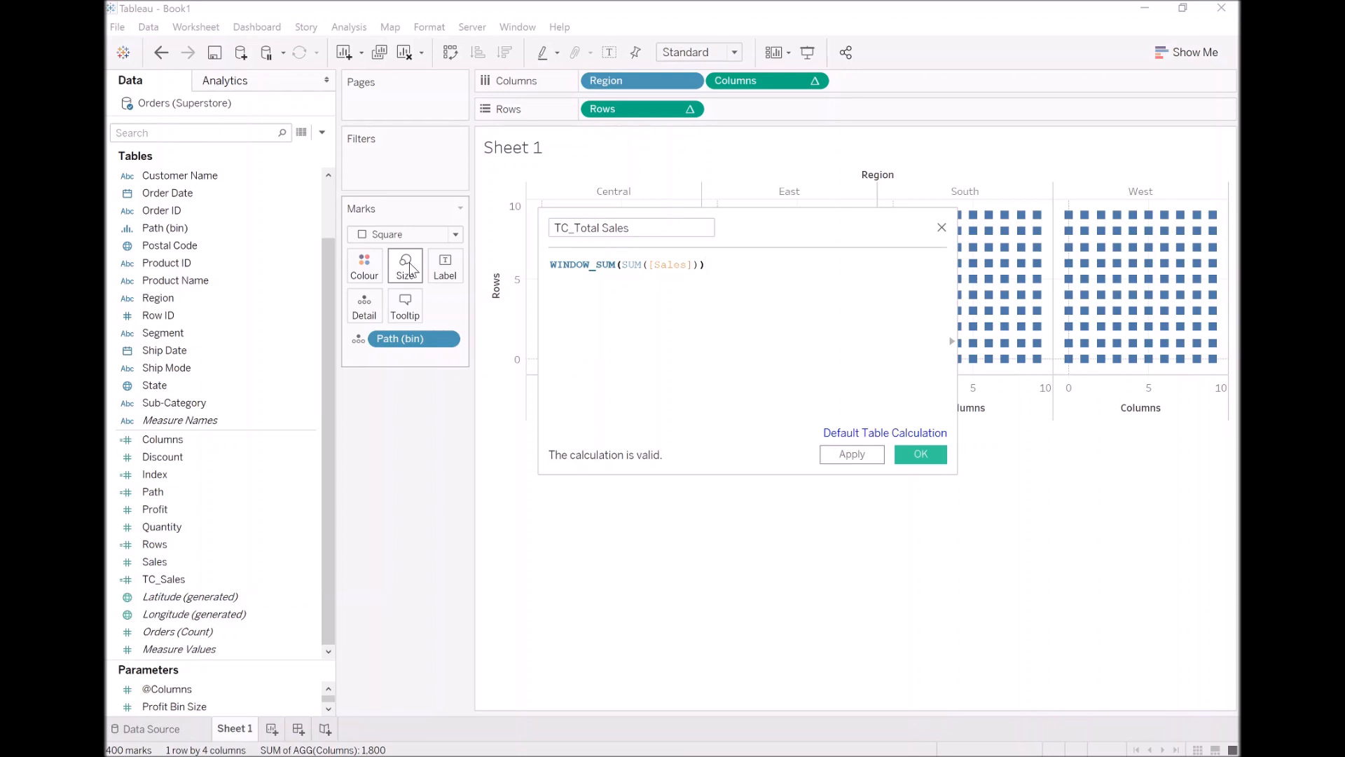
left_click(920, 454)
Create a calculated field named TC_Percentage with the formula [TC_Sales] / [TC_Total Sales]
mouse_move(624, 368)
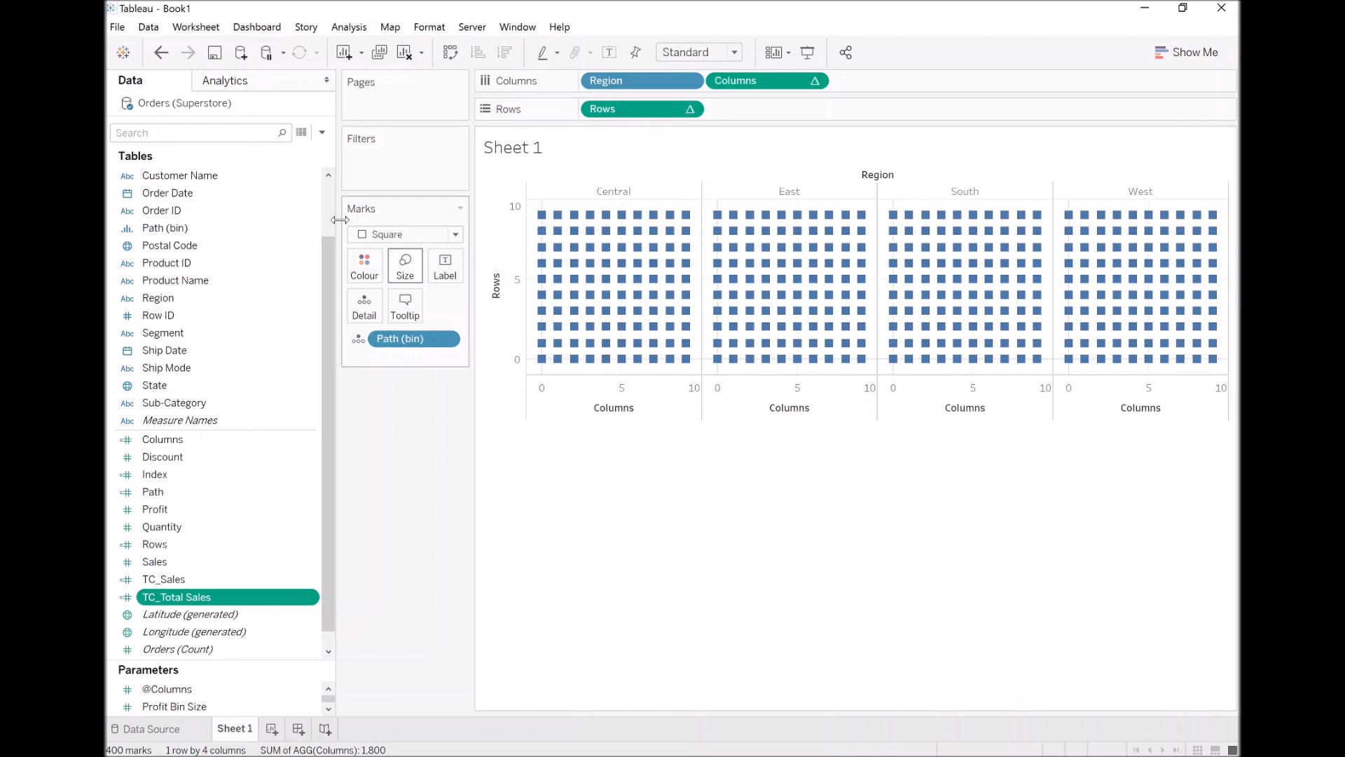
left_click(322, 133)
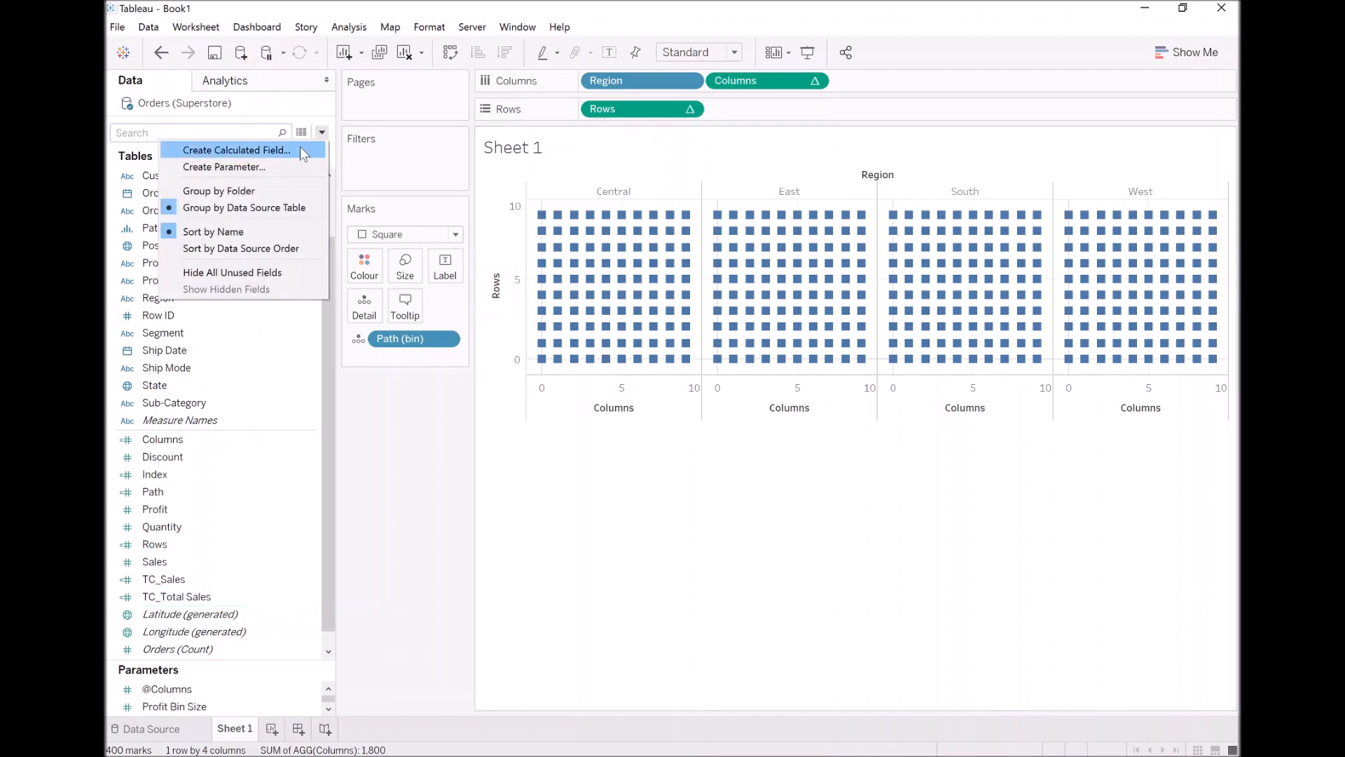
left_click(300, 150)
type("TC_Percentage")
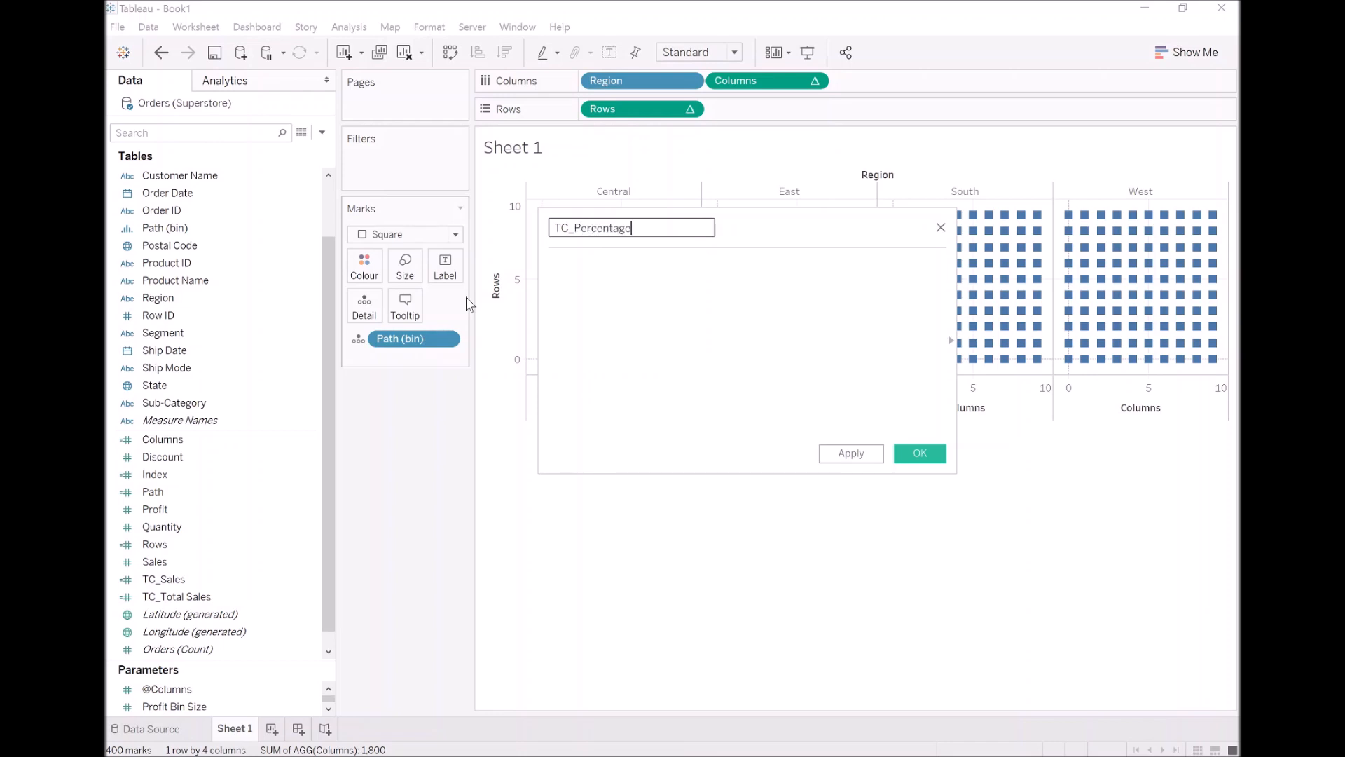
key("Tab")
type("TC")
key("Return")
type("/ tc")
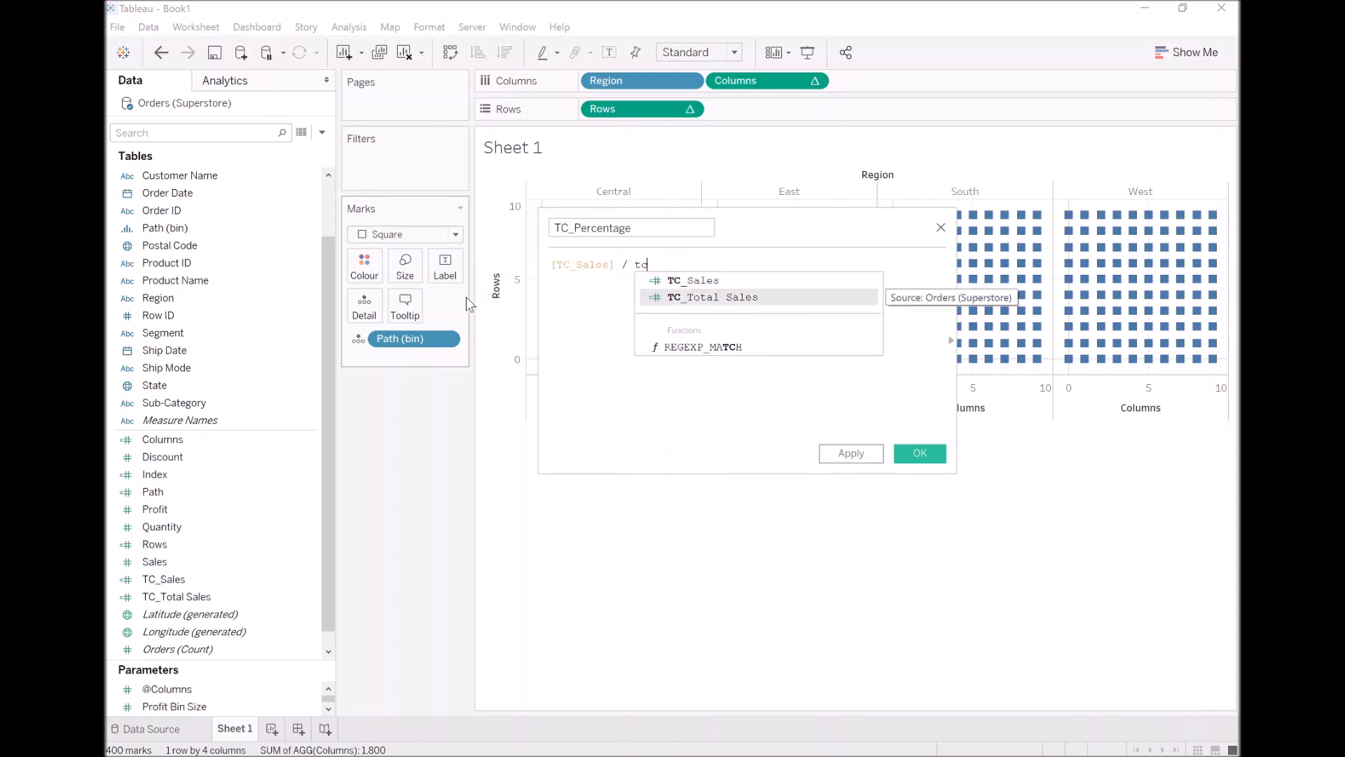
key("Return")
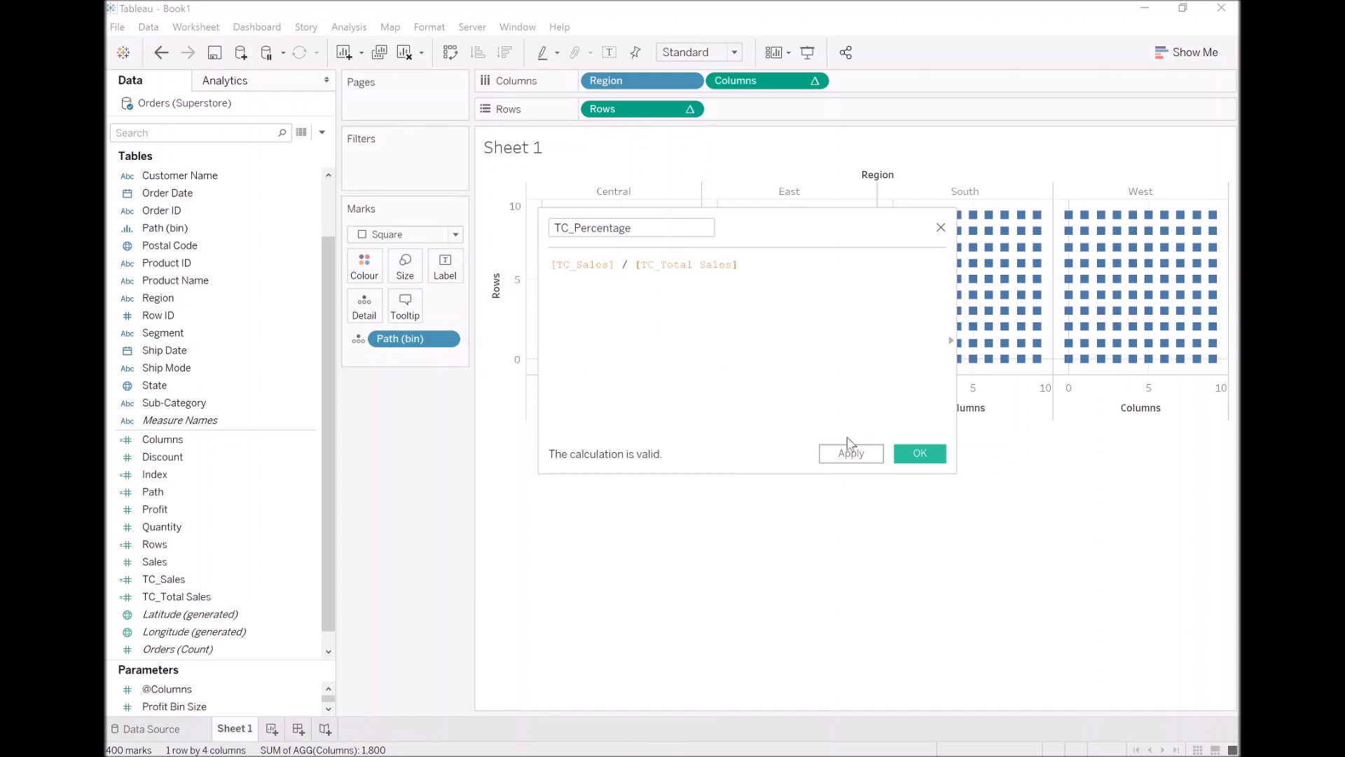
left_click(919, 454)
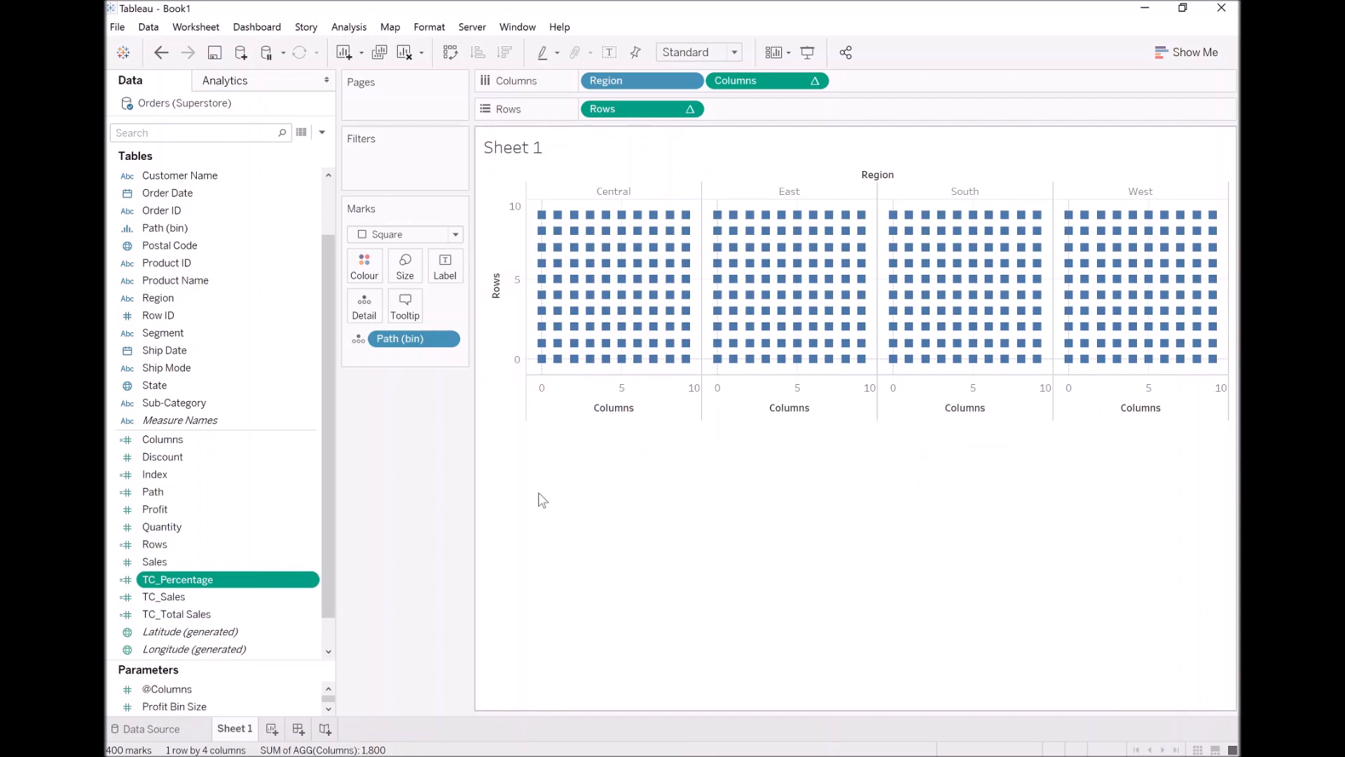
left_click(185, 614)
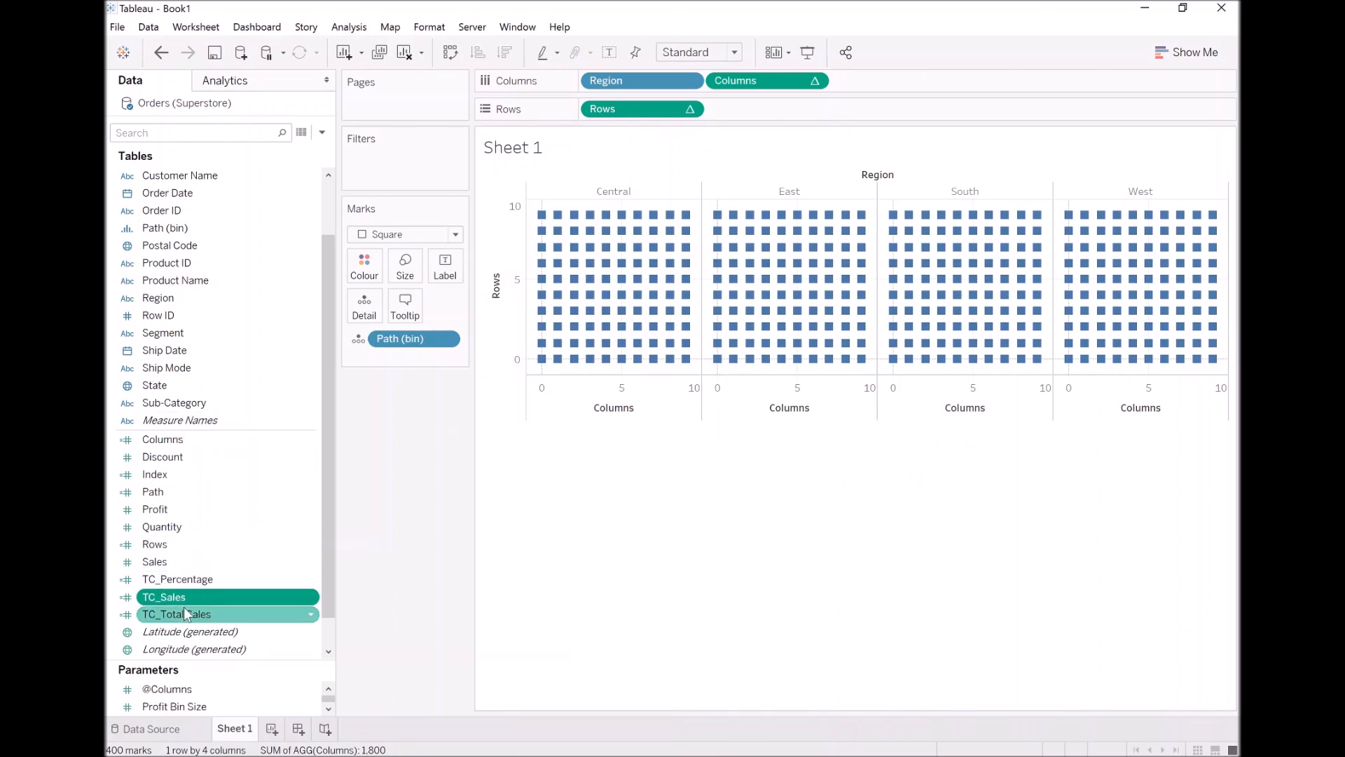
left_click(182, 586)
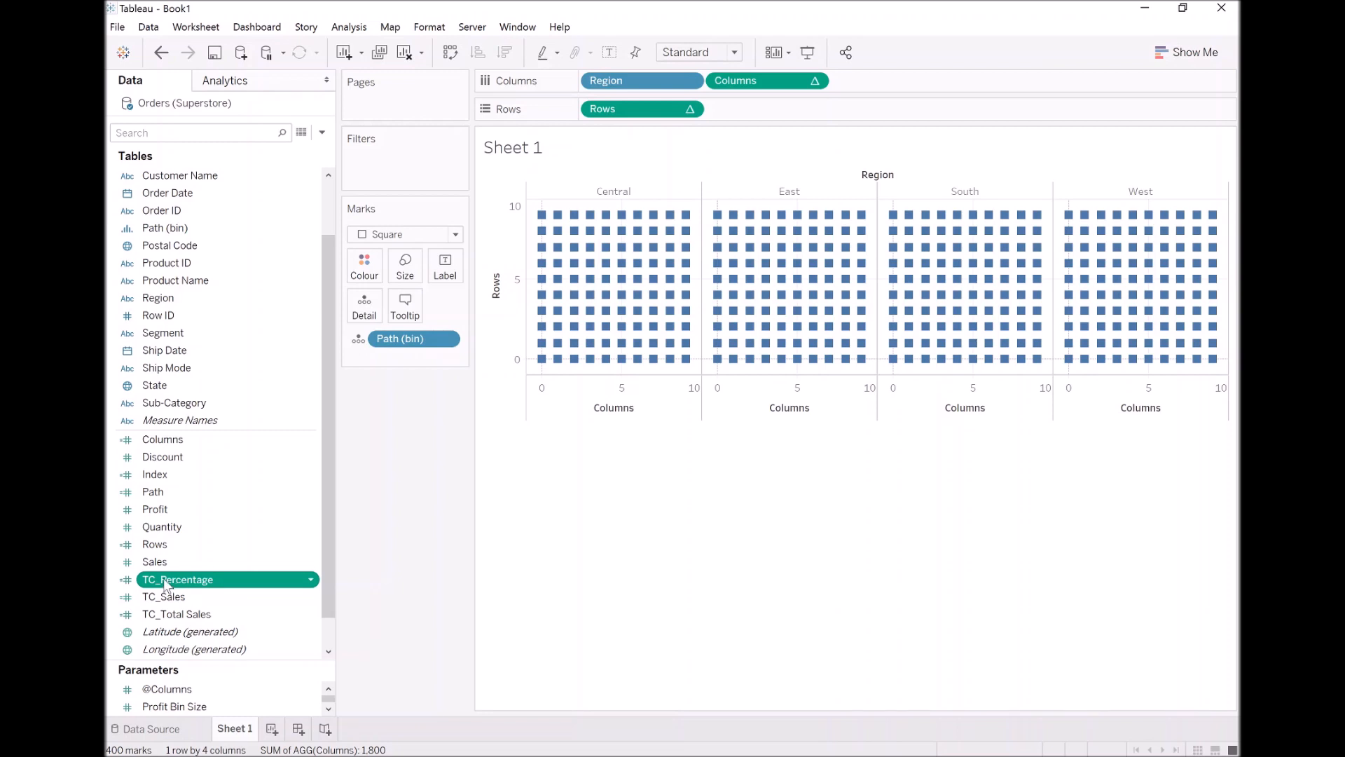
Start a new calculated field and name it TC_Color
left_click(323, 133)
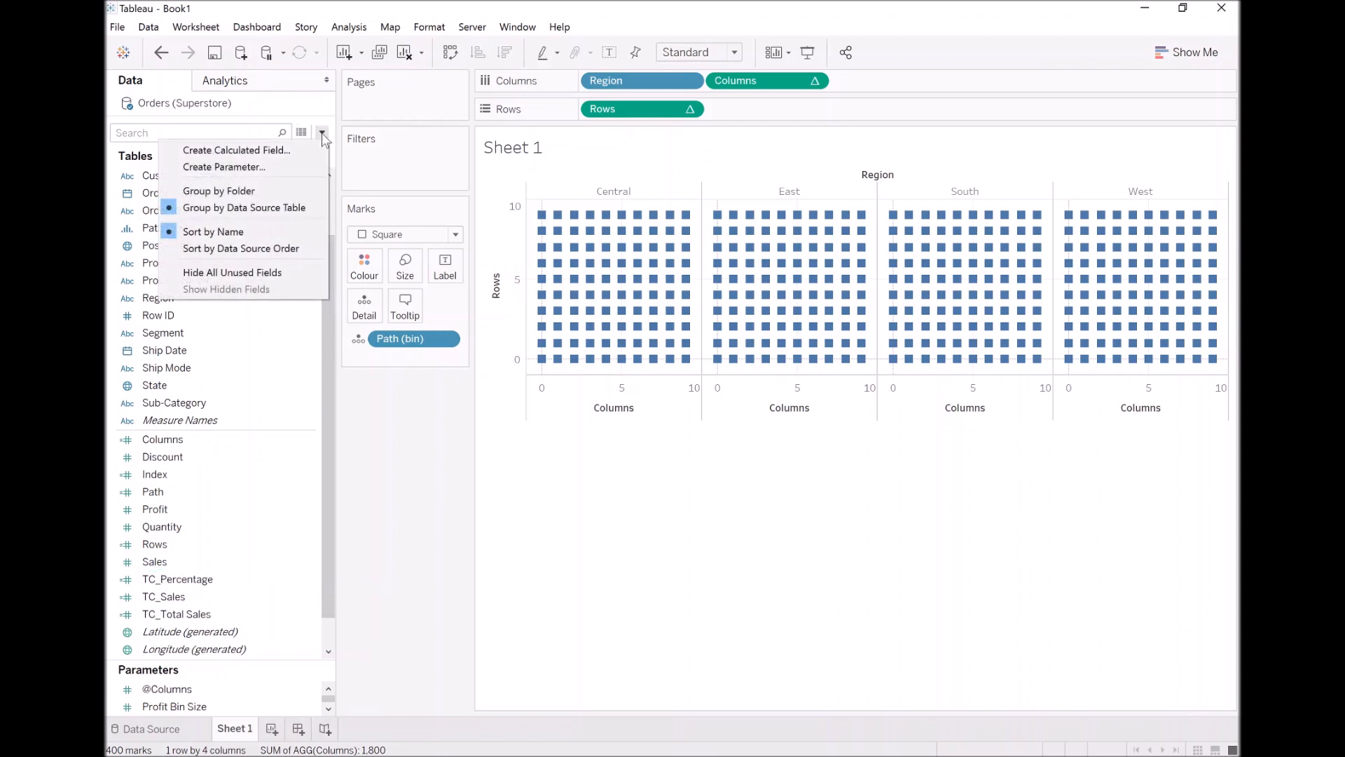
left_click(311, 149)
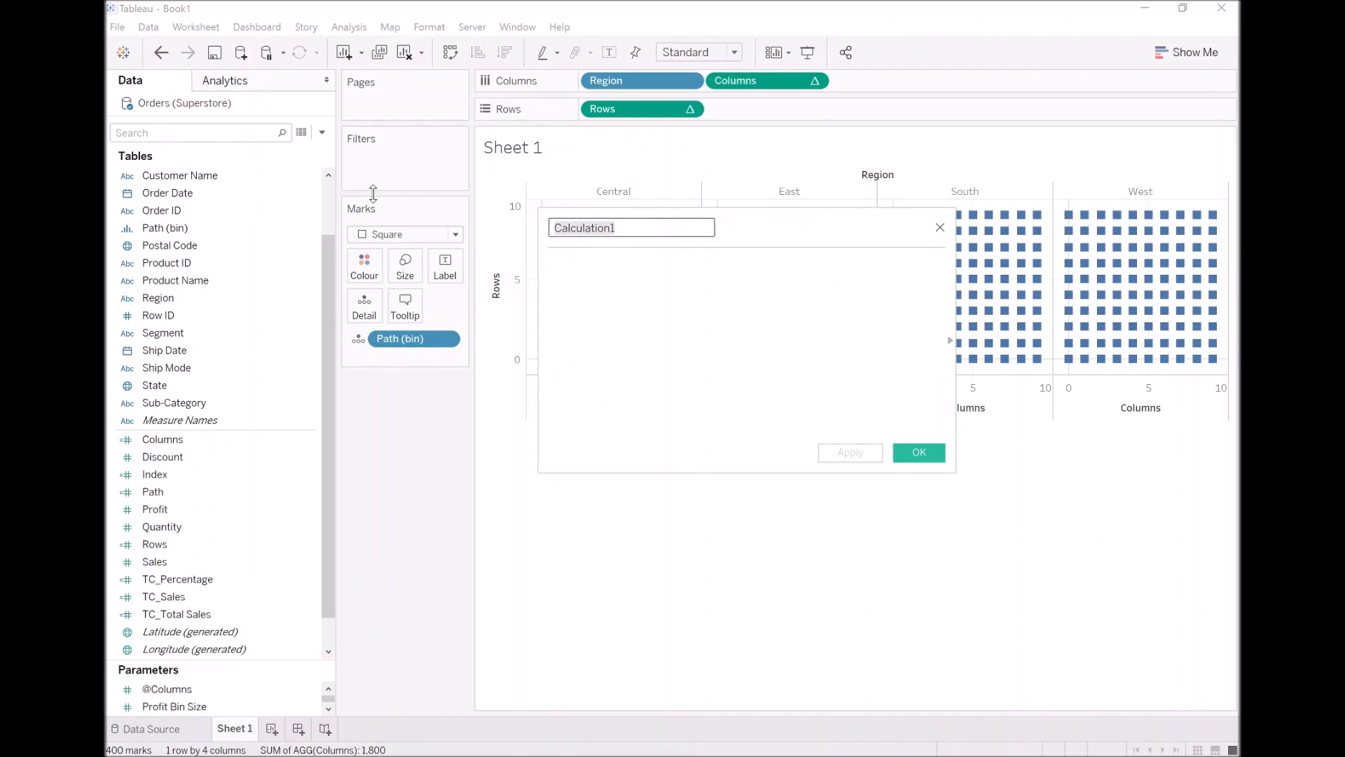
type("TC")
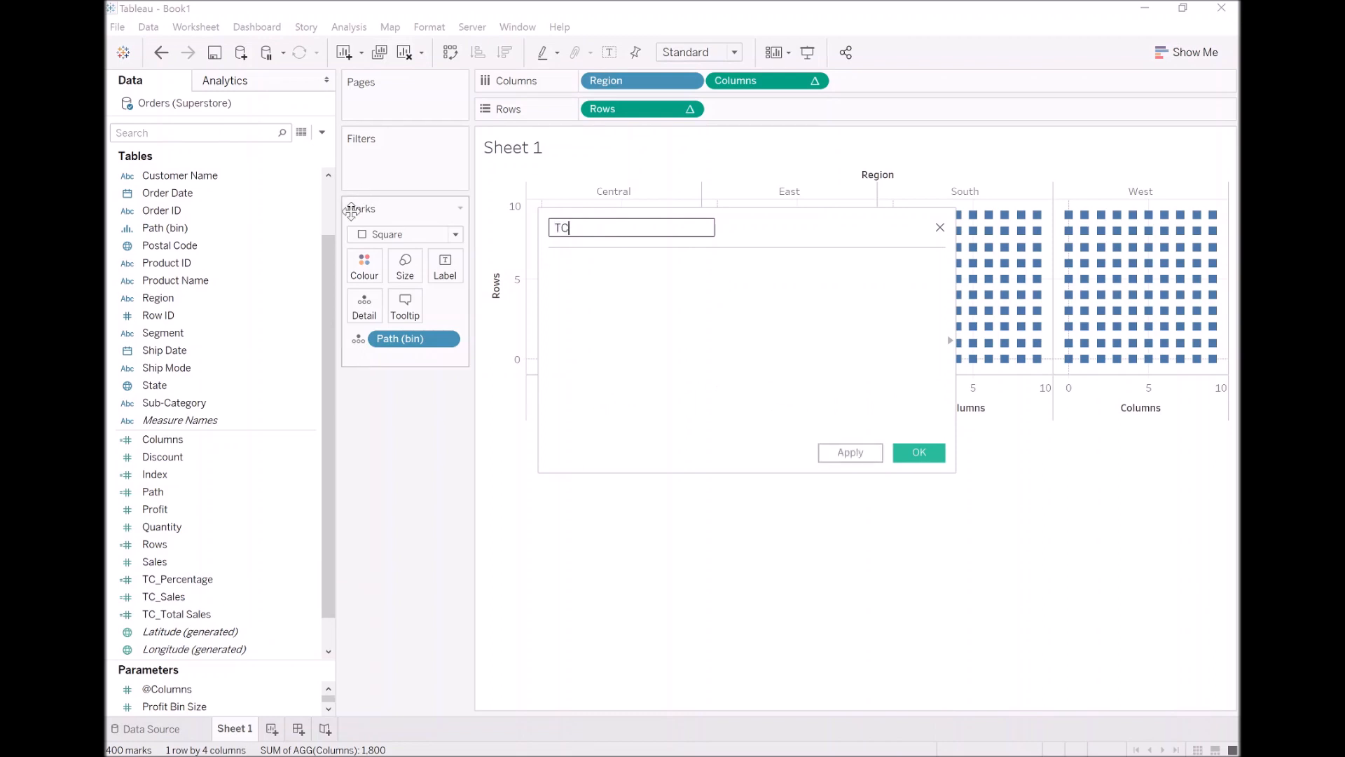
type("_Color")
key("Tab")
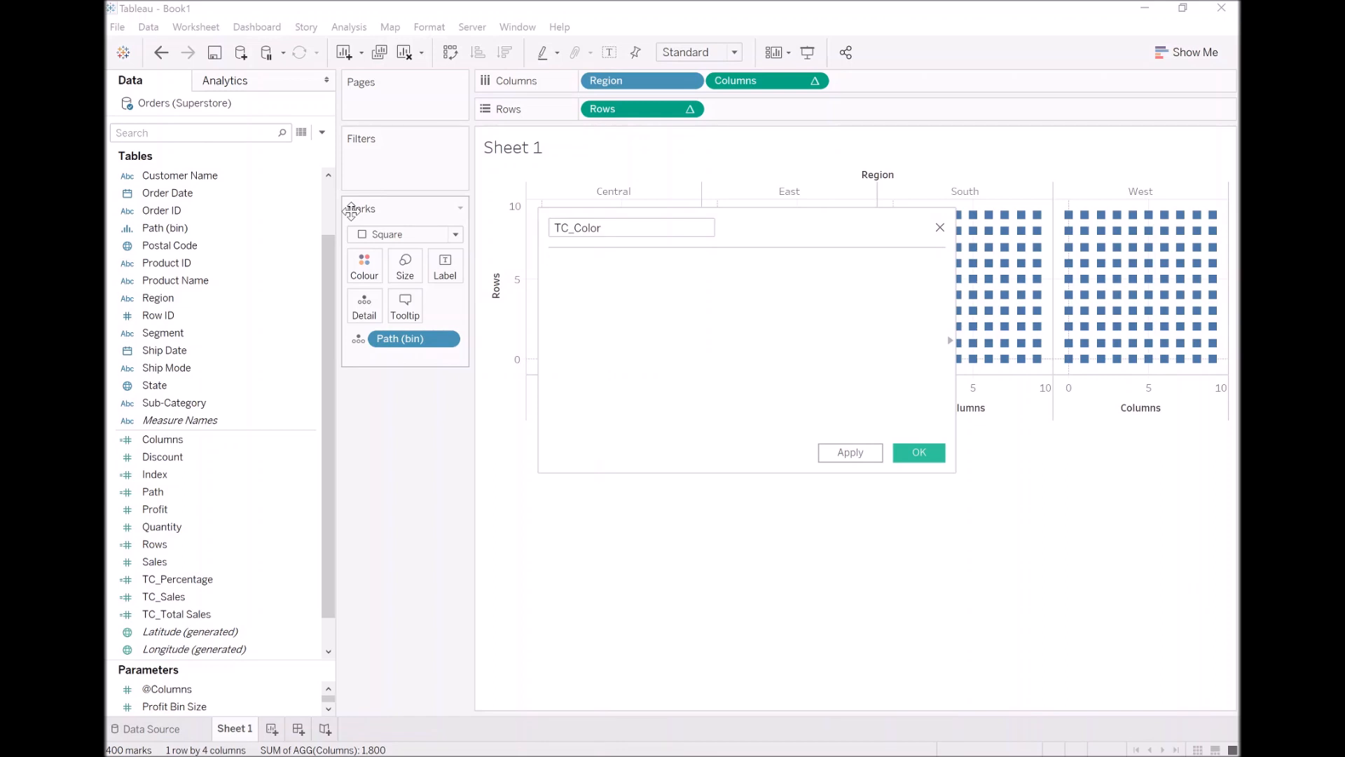
Enter the condition IF [Index] / WINDOW_MAX([Index]) < [TC_Percentage] in the TC_Color formula
type("IF Ind")
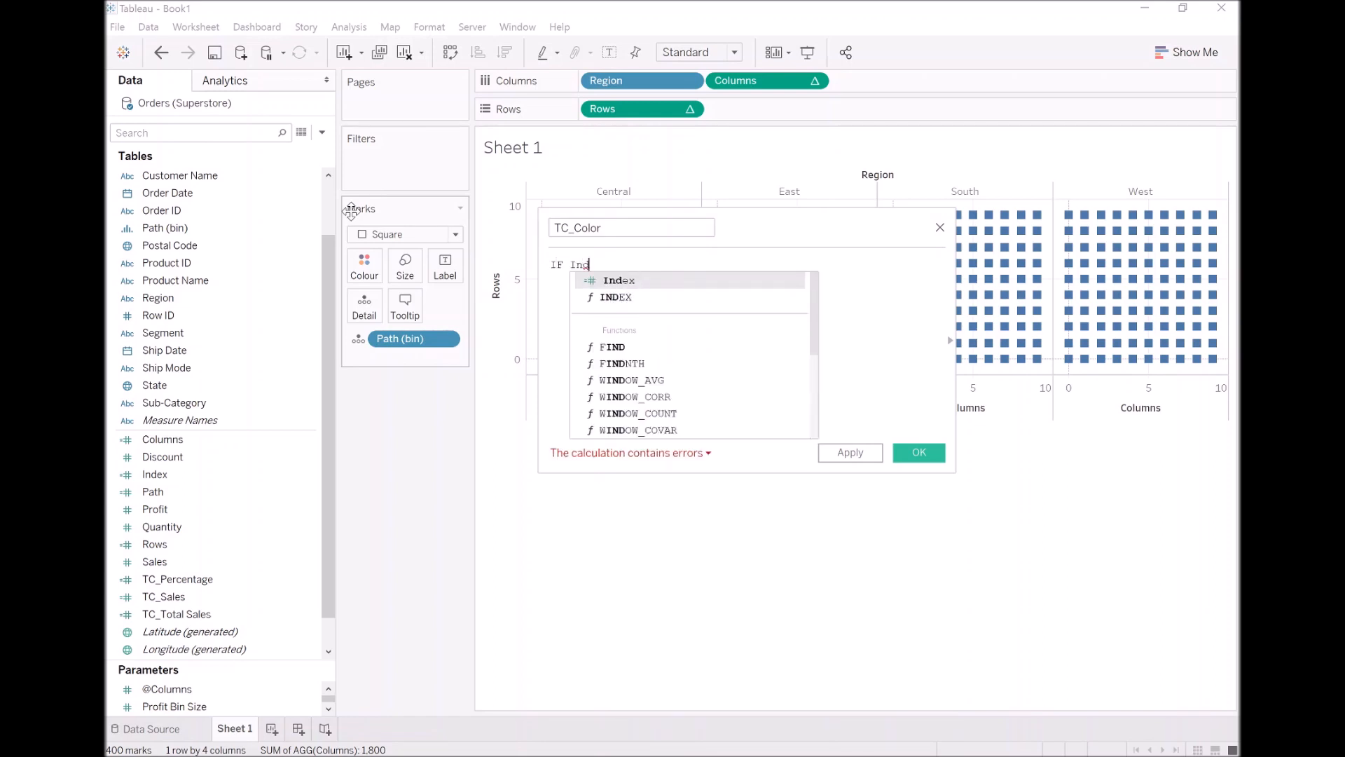
key("Return")
type("/ ")
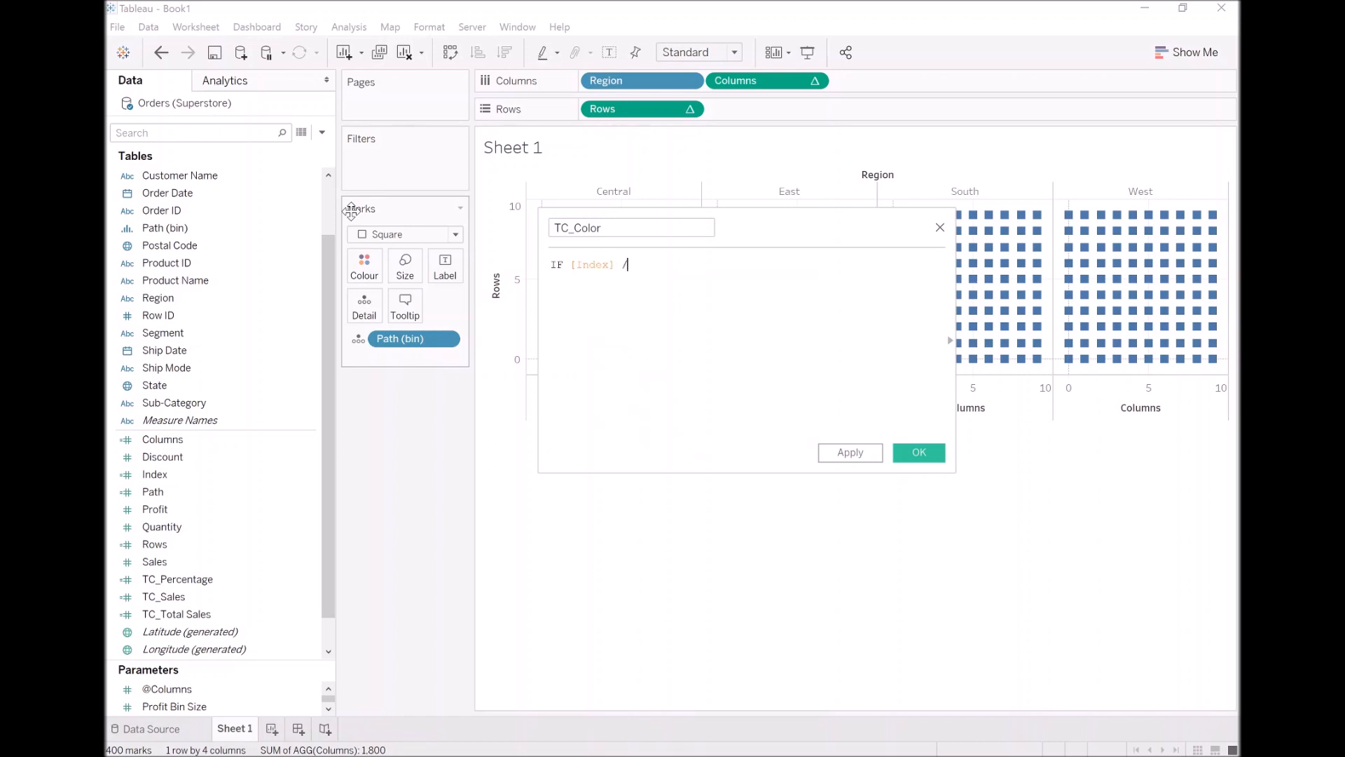
type("WIND")
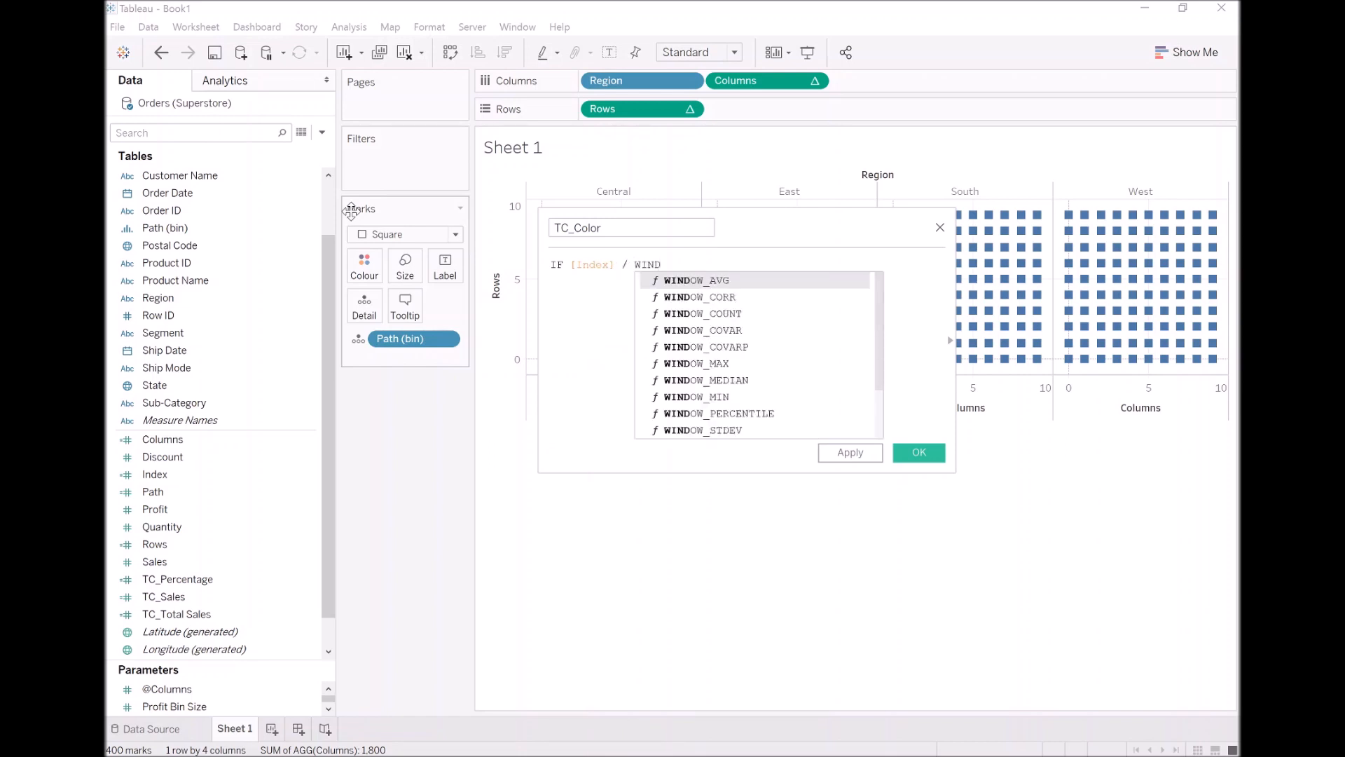
key("Down")
key("Down")
key("Down")
key("Down")
key("Down")
key("Return")
type("Inde")
key("Return")
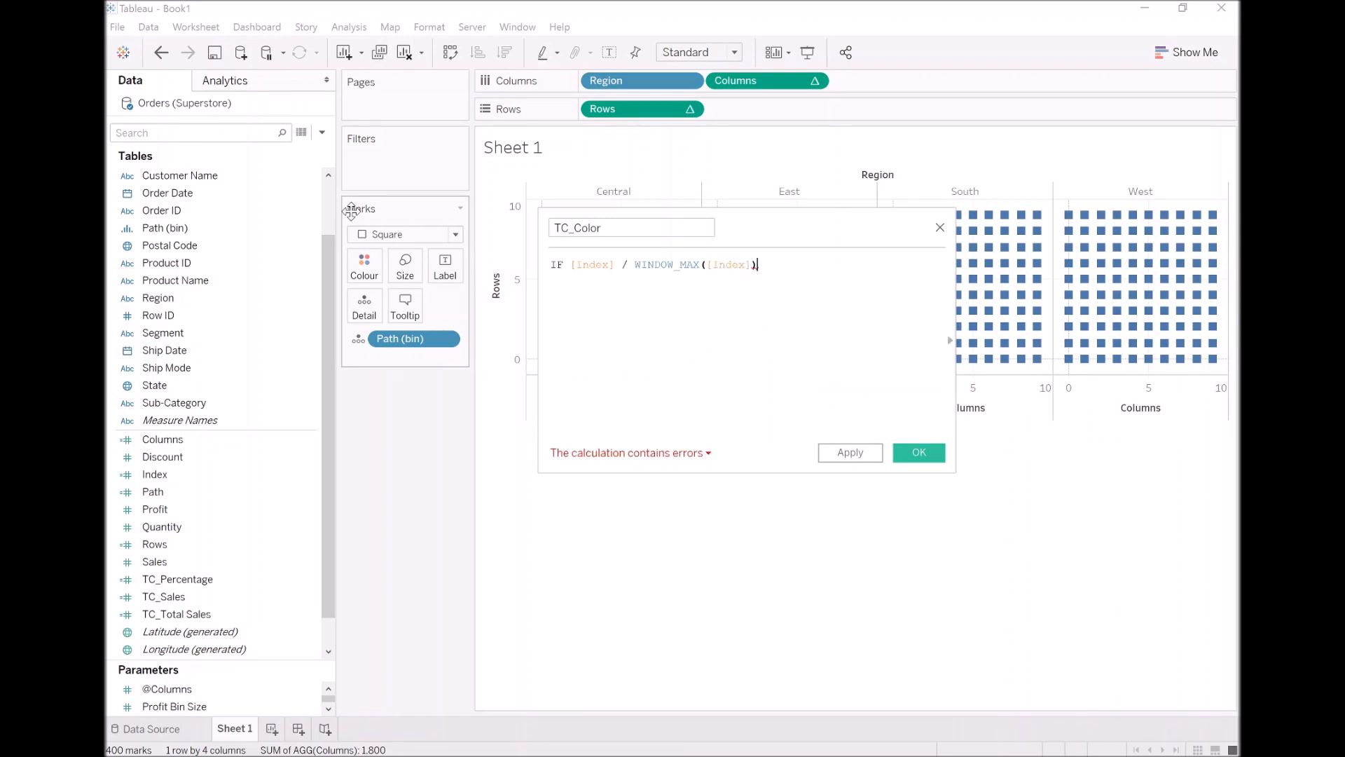
type("< TC")
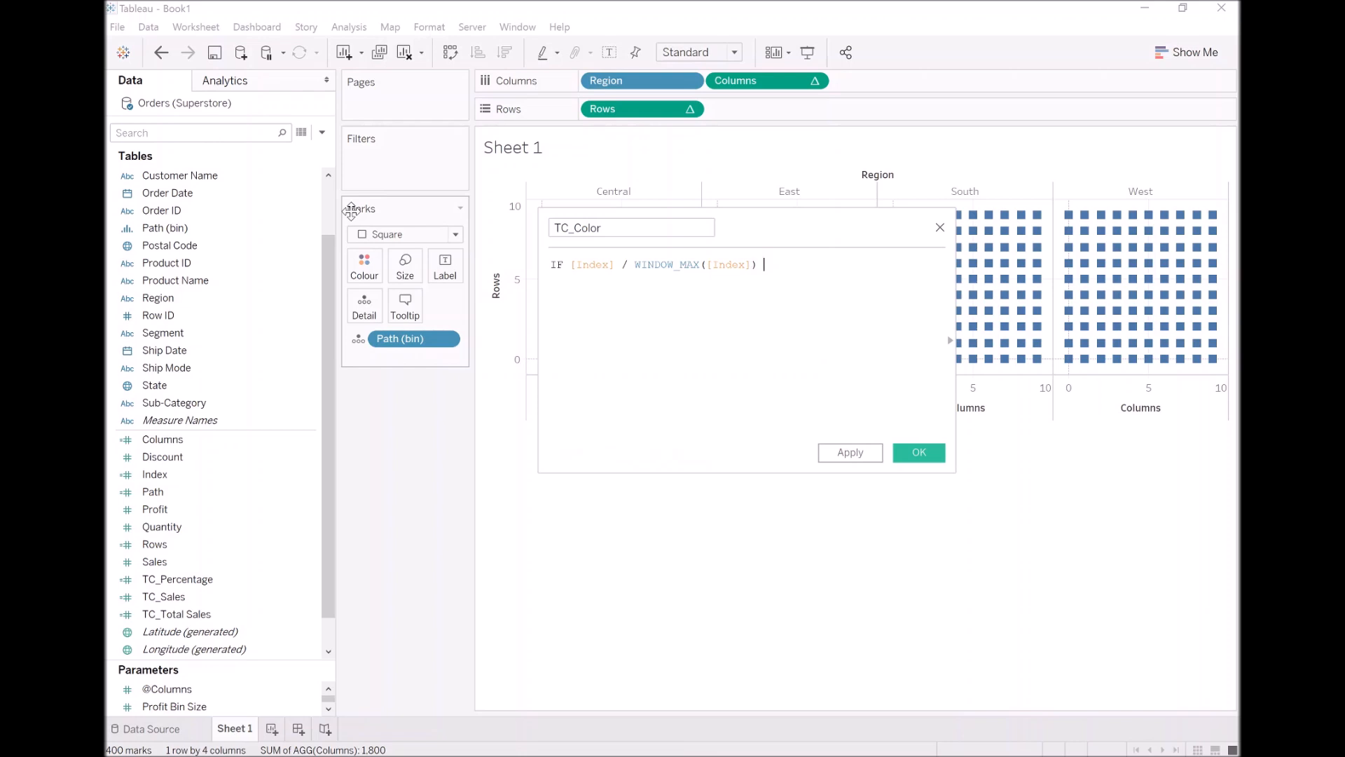
key("Return")
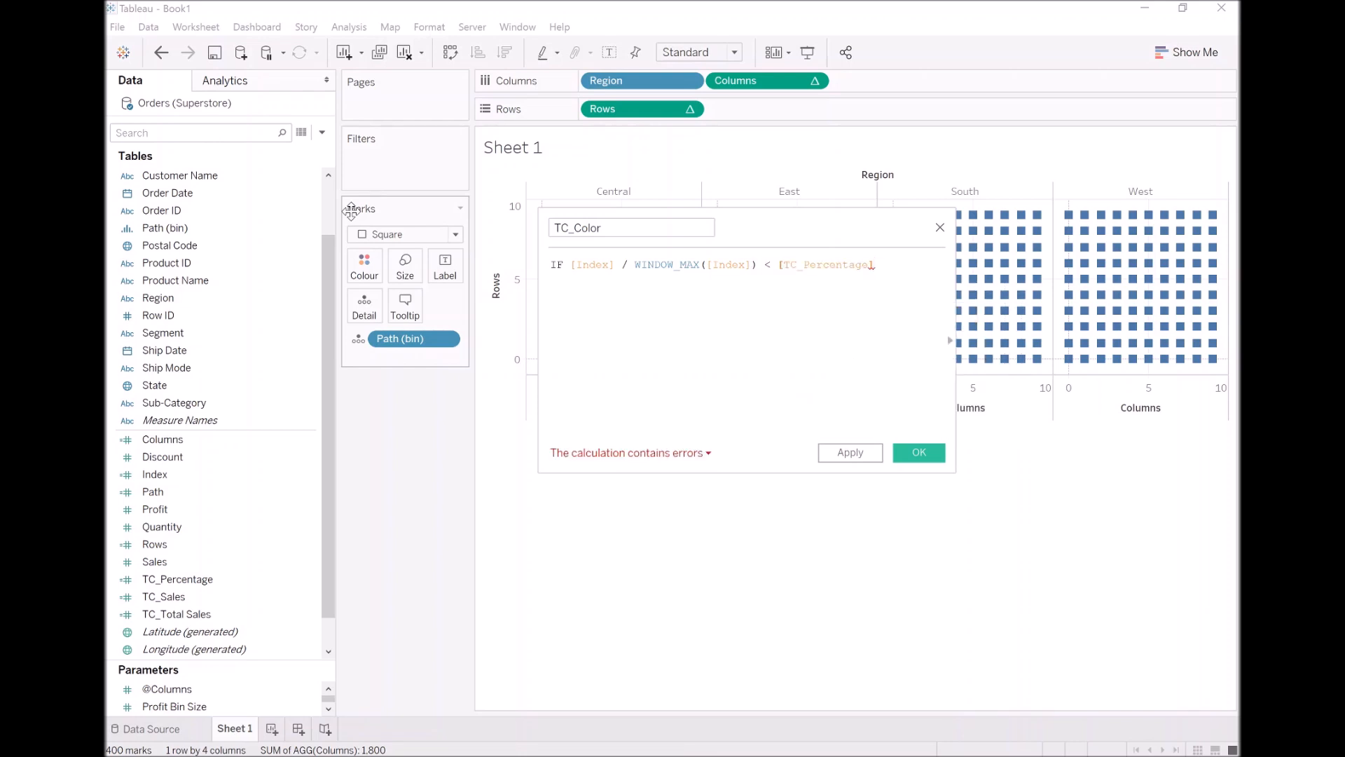
Complete the TC_Color formula with THEN "Color" ELSE "Grey" END, one part per line
type("THEN")
key("Tab")
type("\"Color\"")
key("Return")
type("ELSE     ")
type("\"Grey\" ")
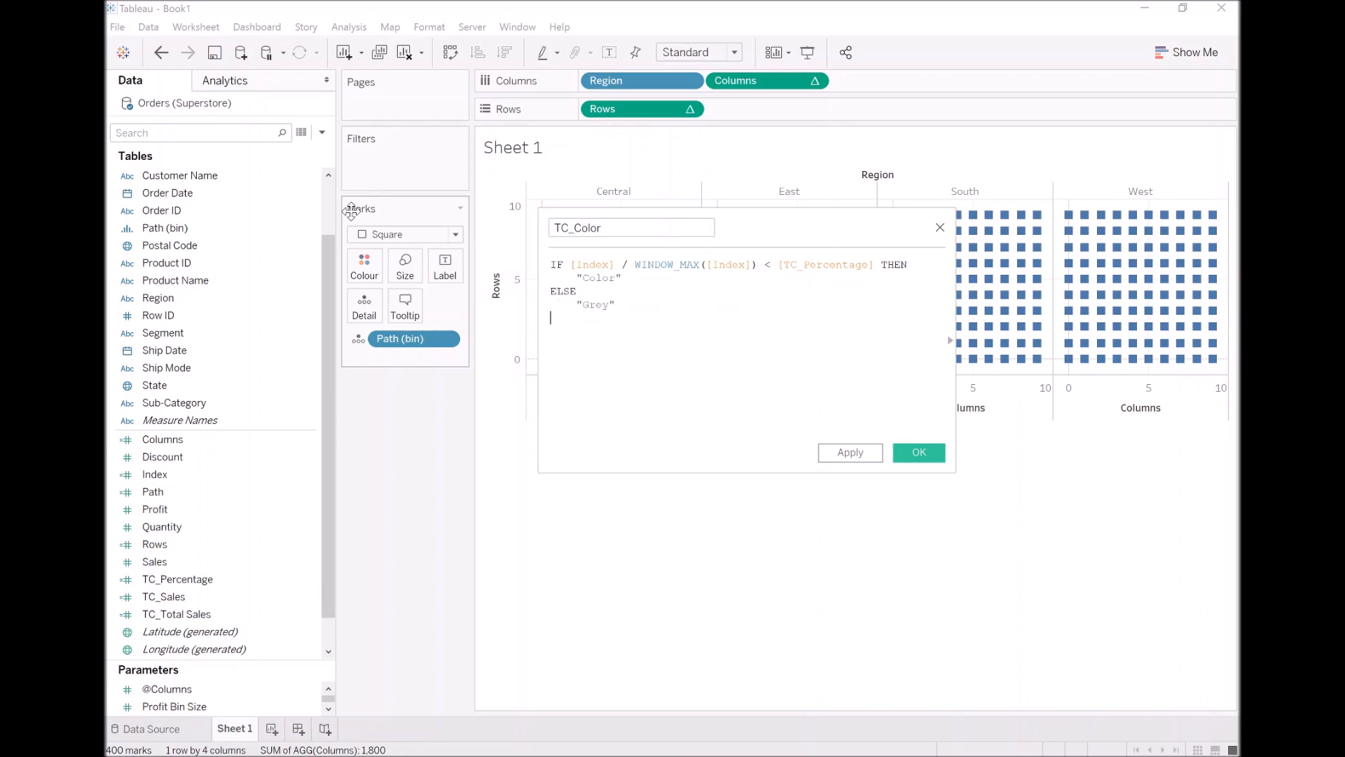
type("END")
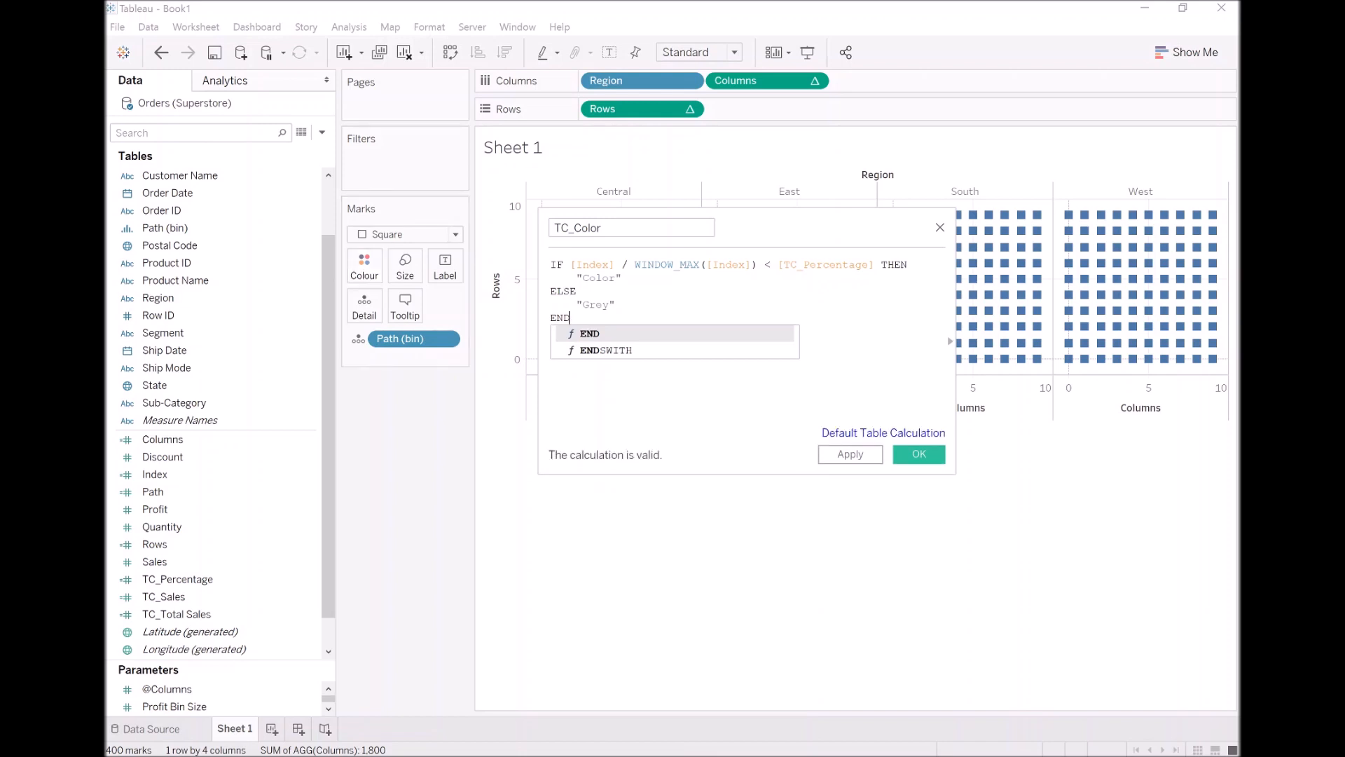
Move the calculation editor below the grid, review the TC_Color formula against the squares, and save the field
left_click(576, 291)
left_click_drag(769, 229, 756, 406)
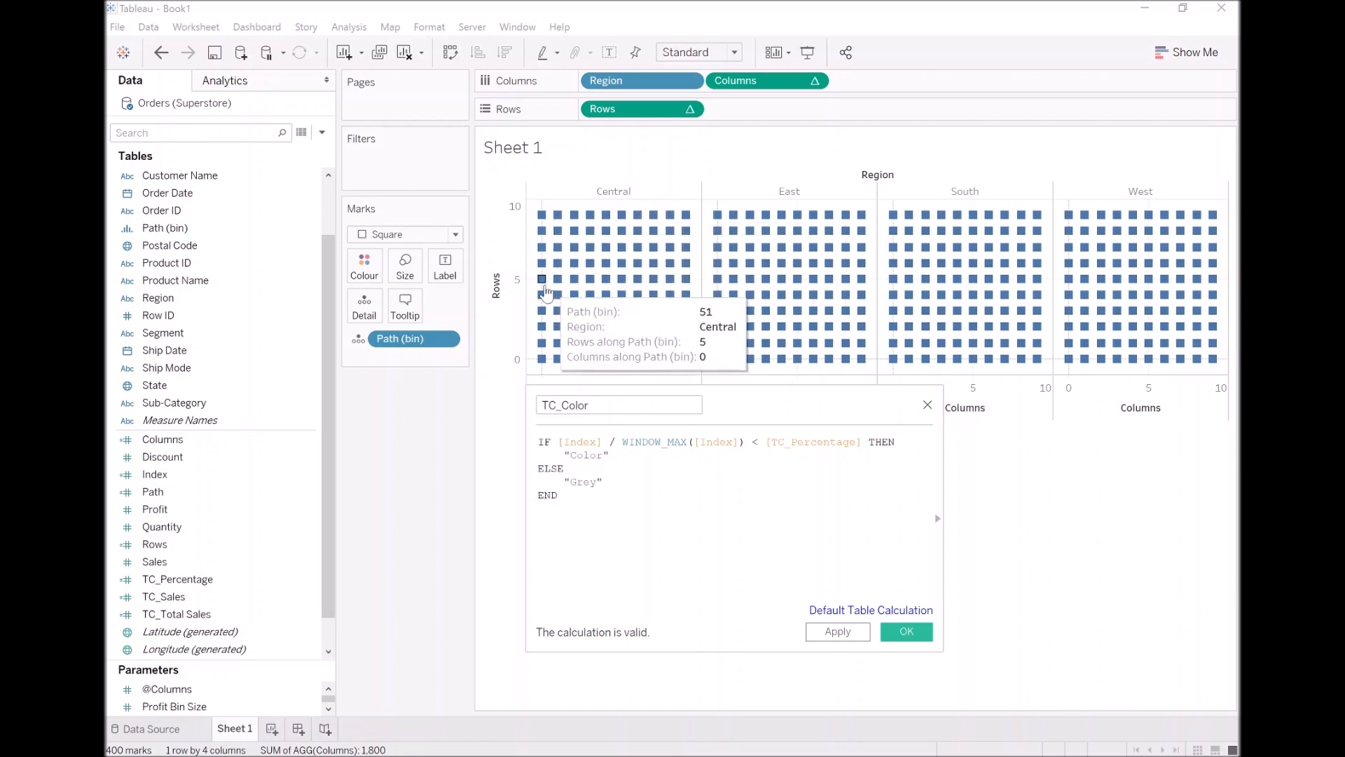
left_click_drag(622, 442, 744, 442)
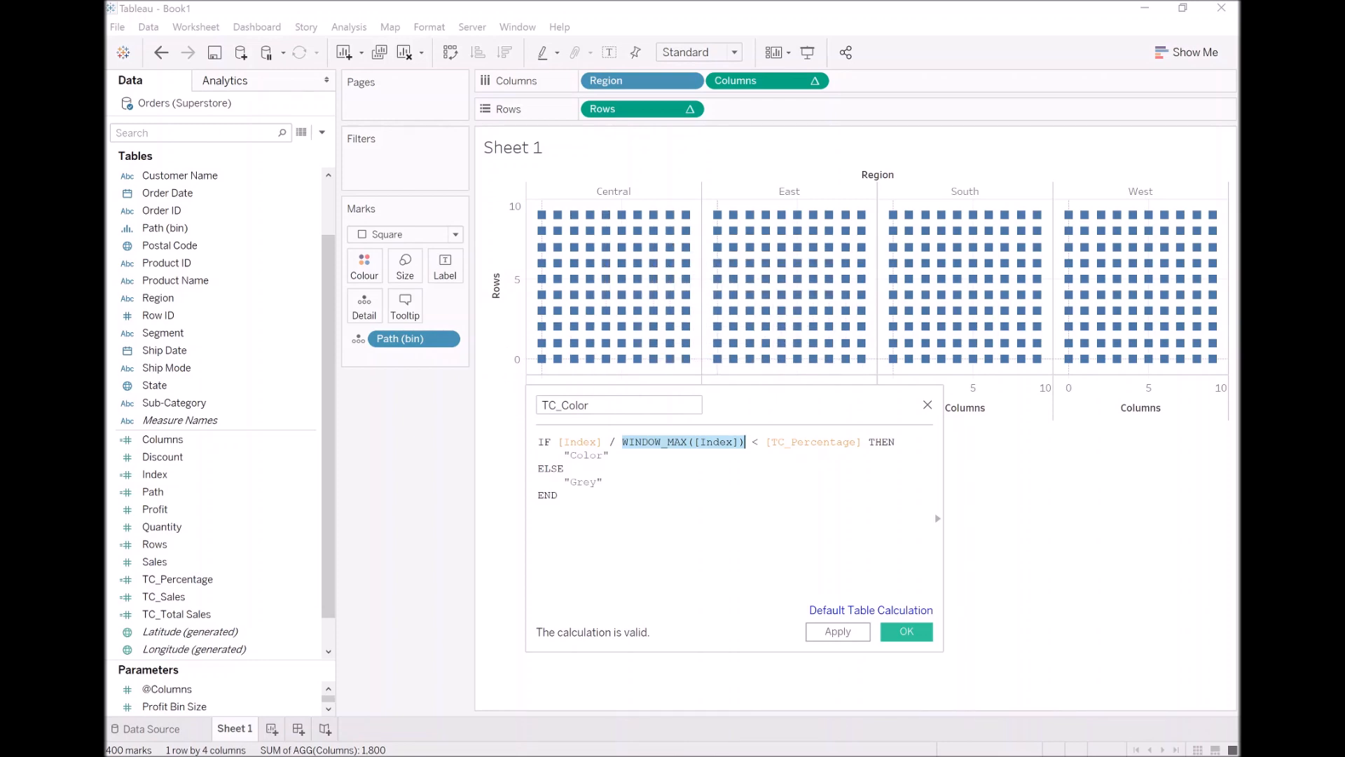
double_click(588, 455)
left_click(582, 481)
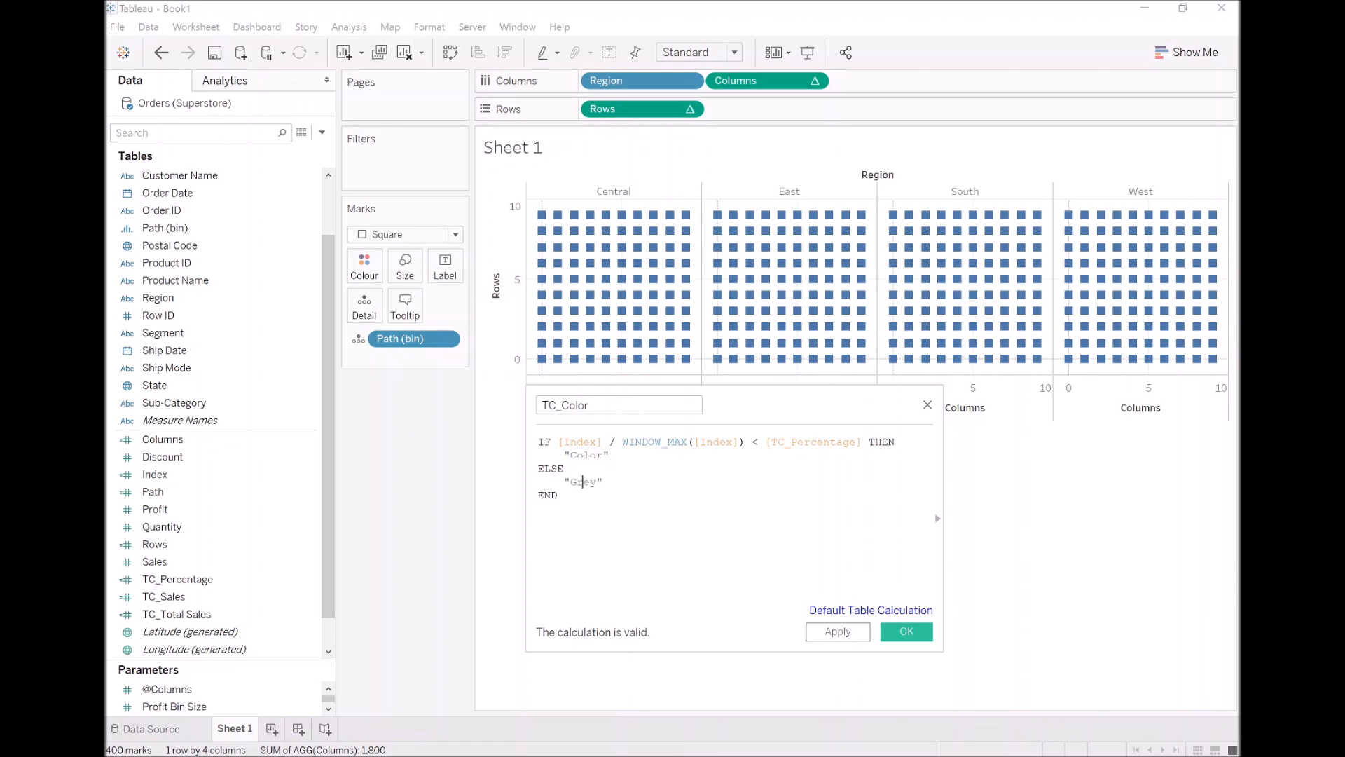
left_click(907, 631)
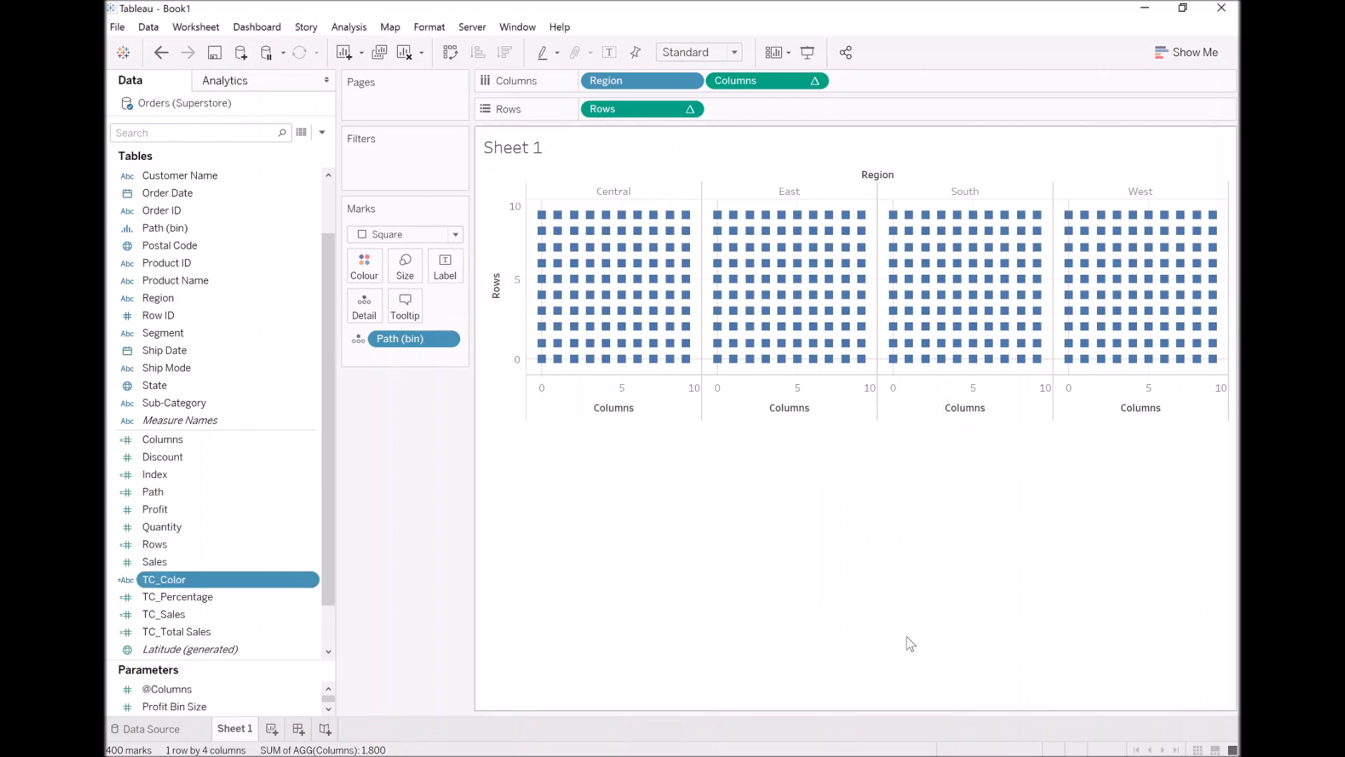
Colour the grid squares by TC_Color and set its table calculation to compute using Path (bin)
left_click_drag(178, 582, 340, 264)
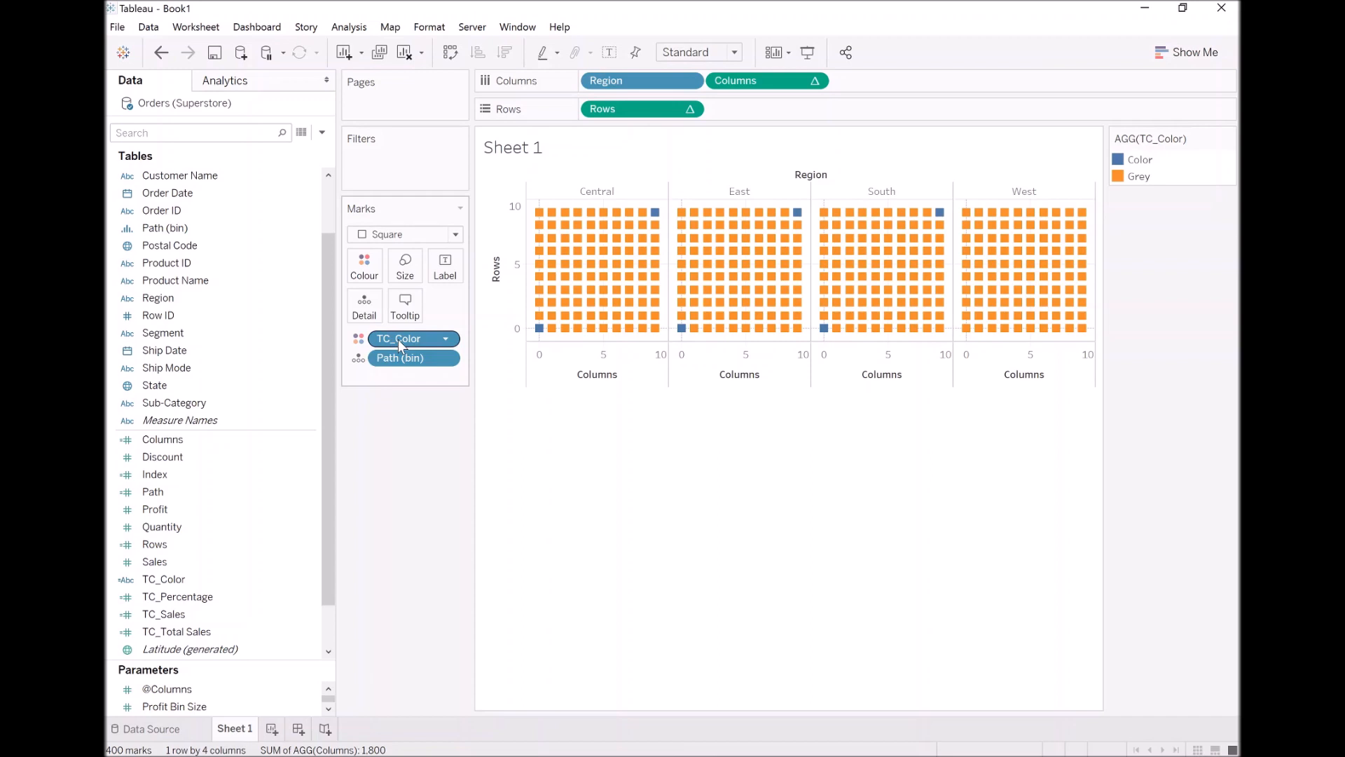
mouse_move(401, 345)
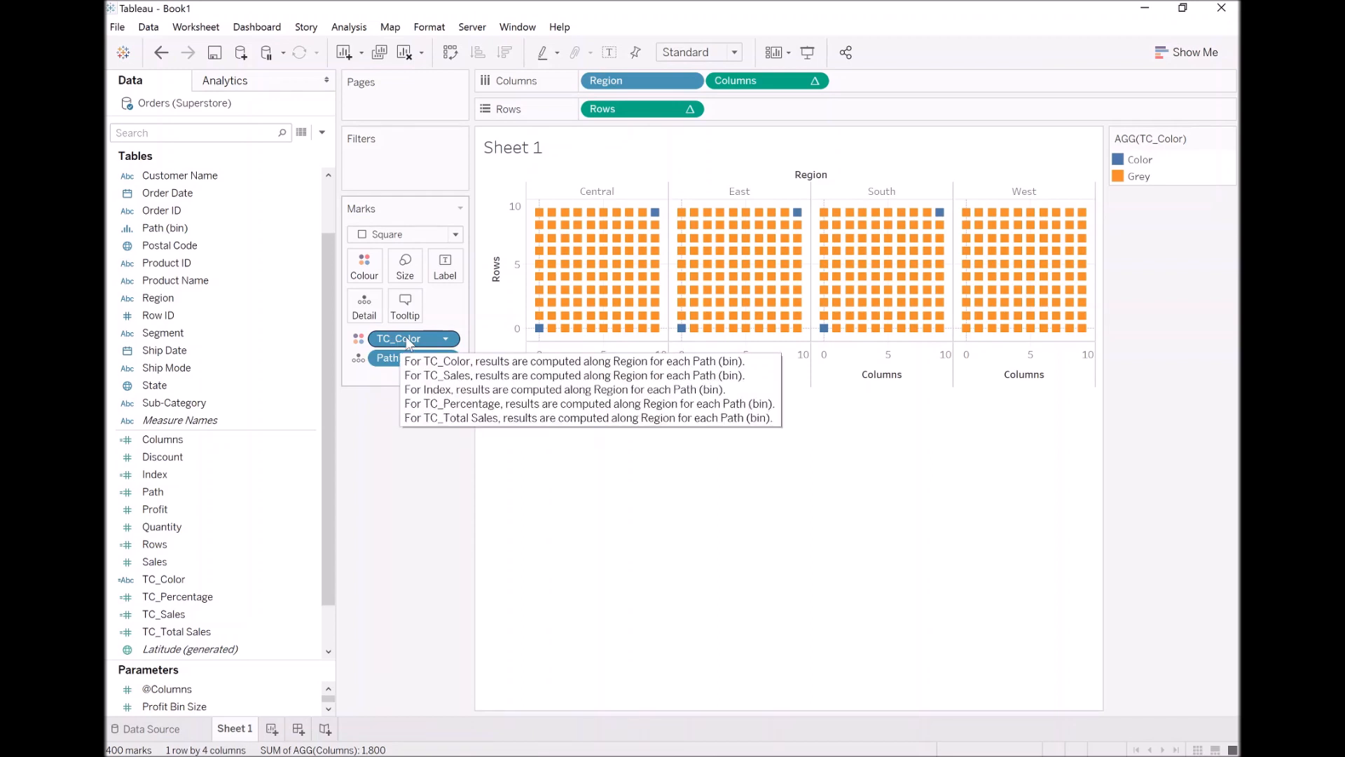
right_click(409, 343)
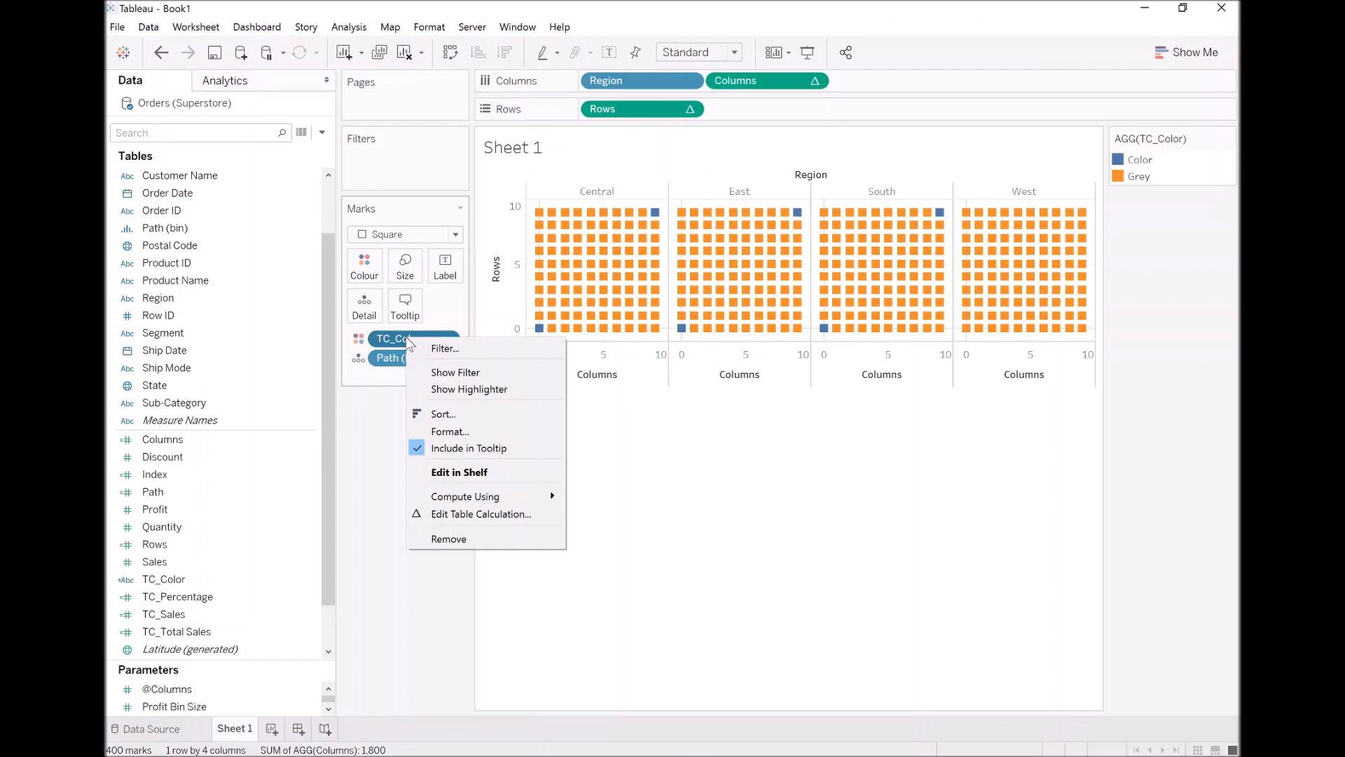
mouse_move(498, 496)
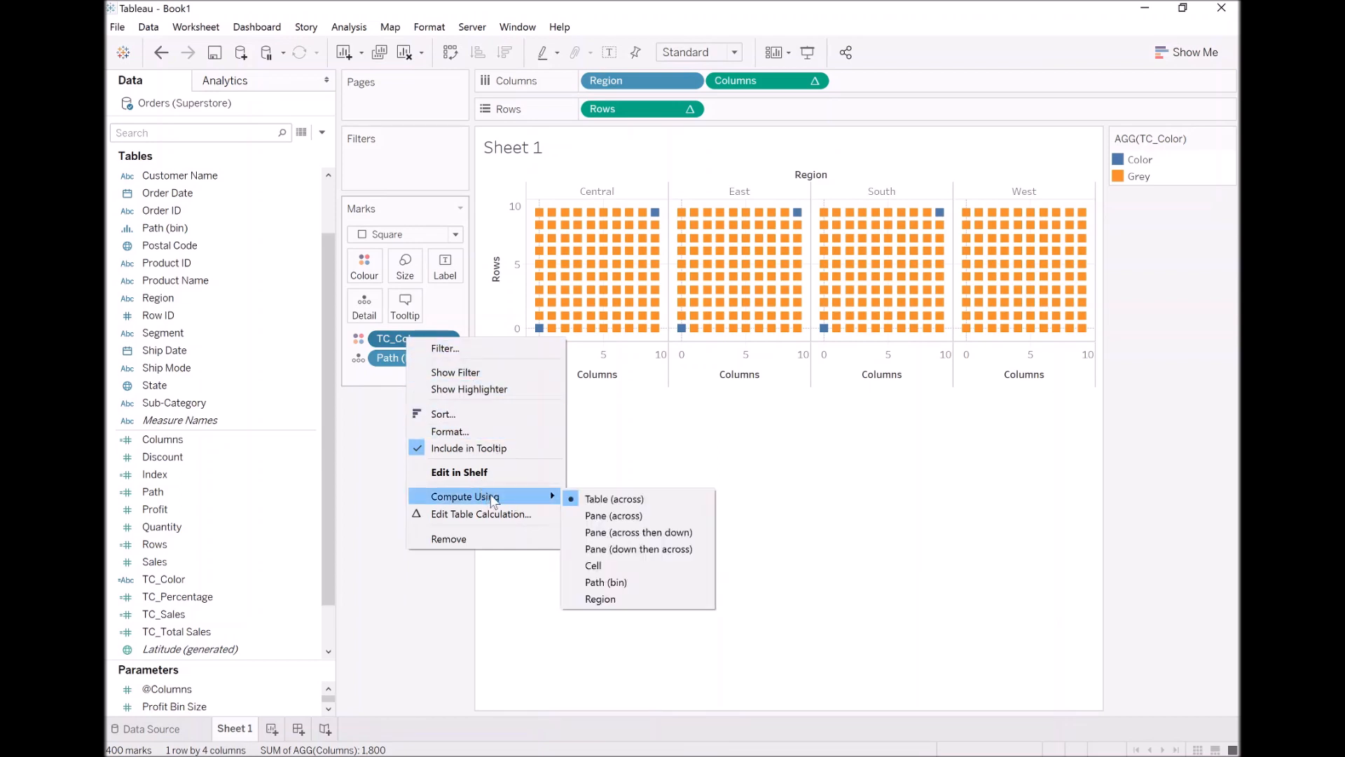
left_click(617, 581)
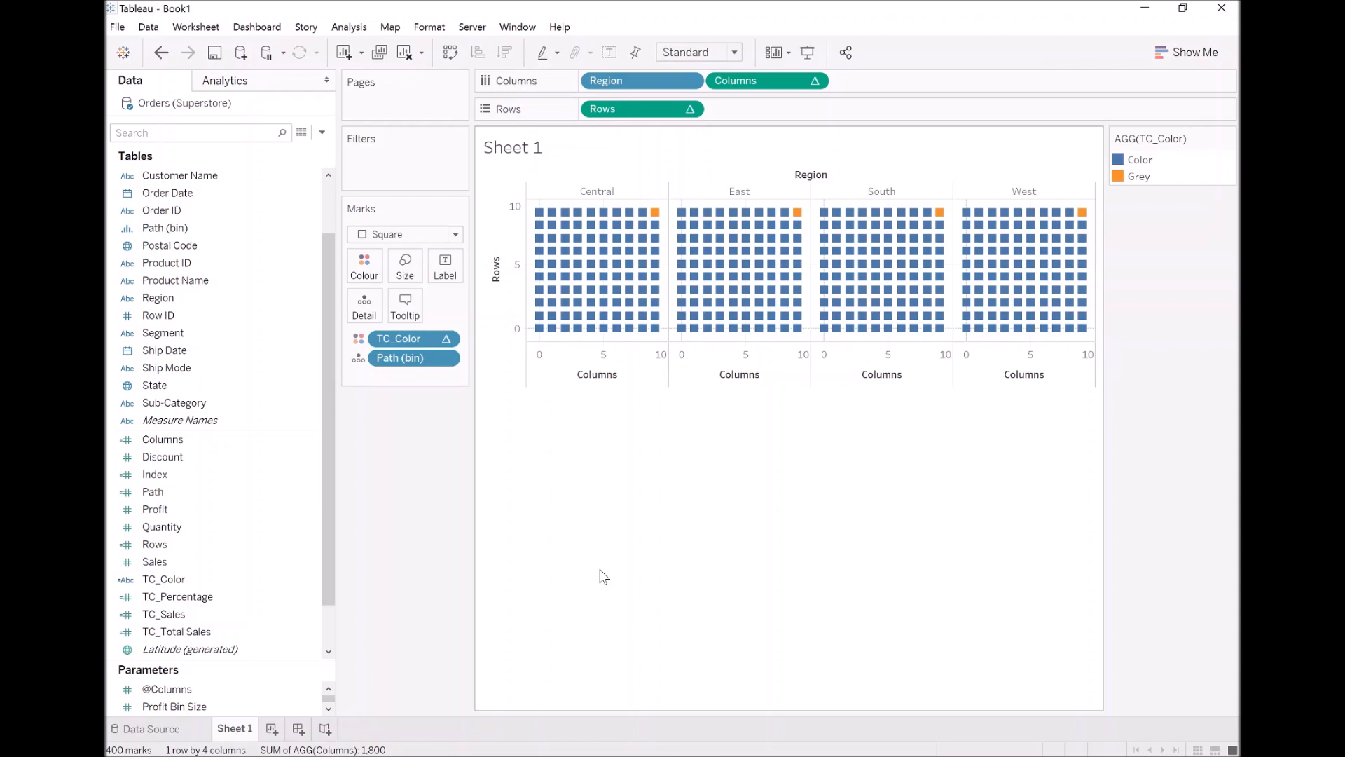
In TC_Color's table calculation, set the nested TC_Total Sales to compute over both Path (bin) and Region
right_click(402, 339)
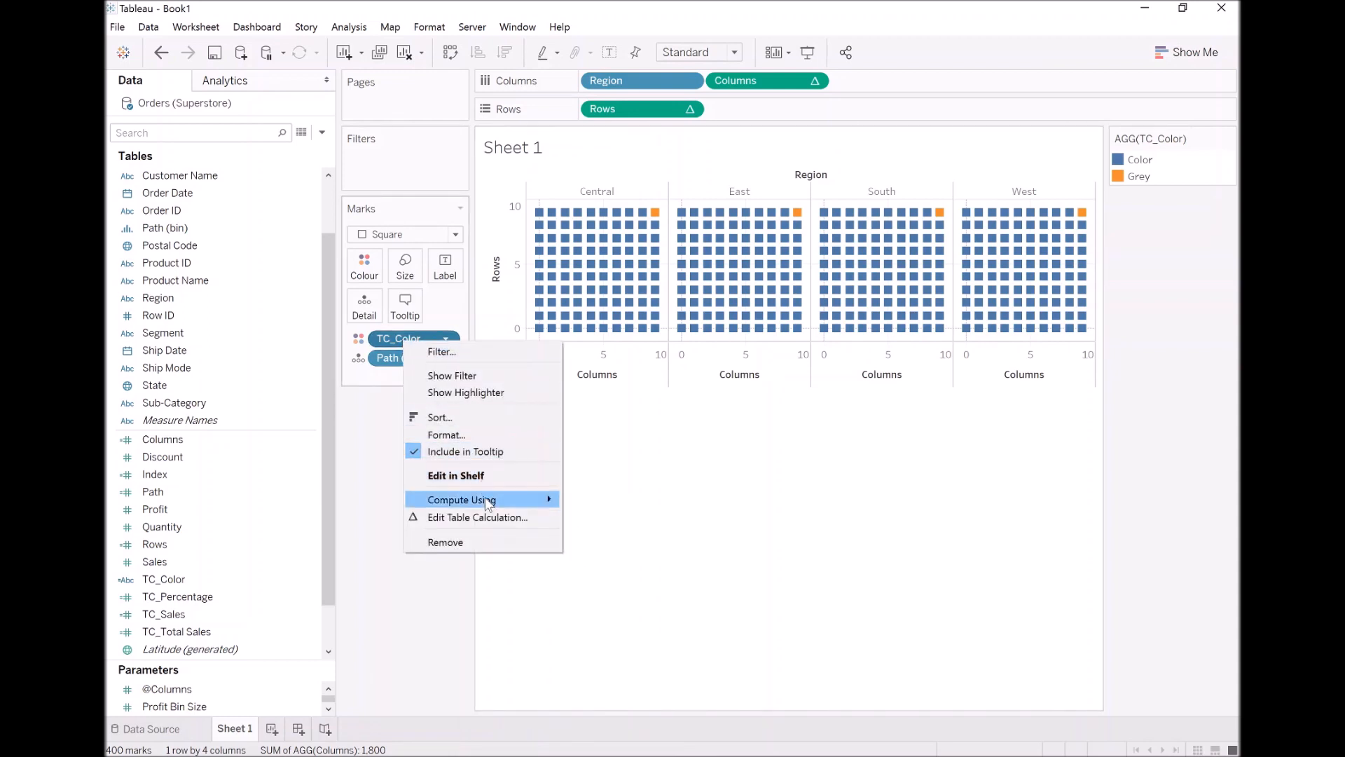
left_click(493, 518)
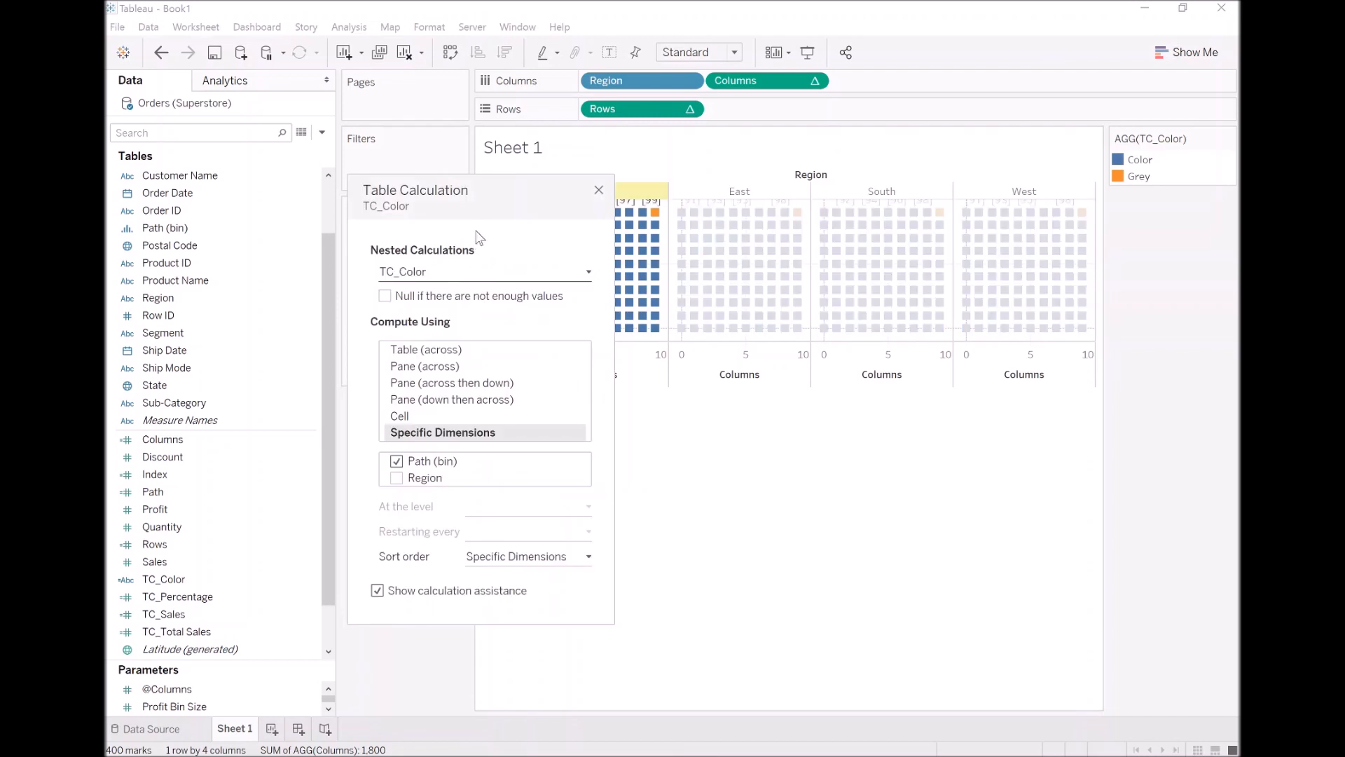
left_click_drag(477, 195, 347, 200)
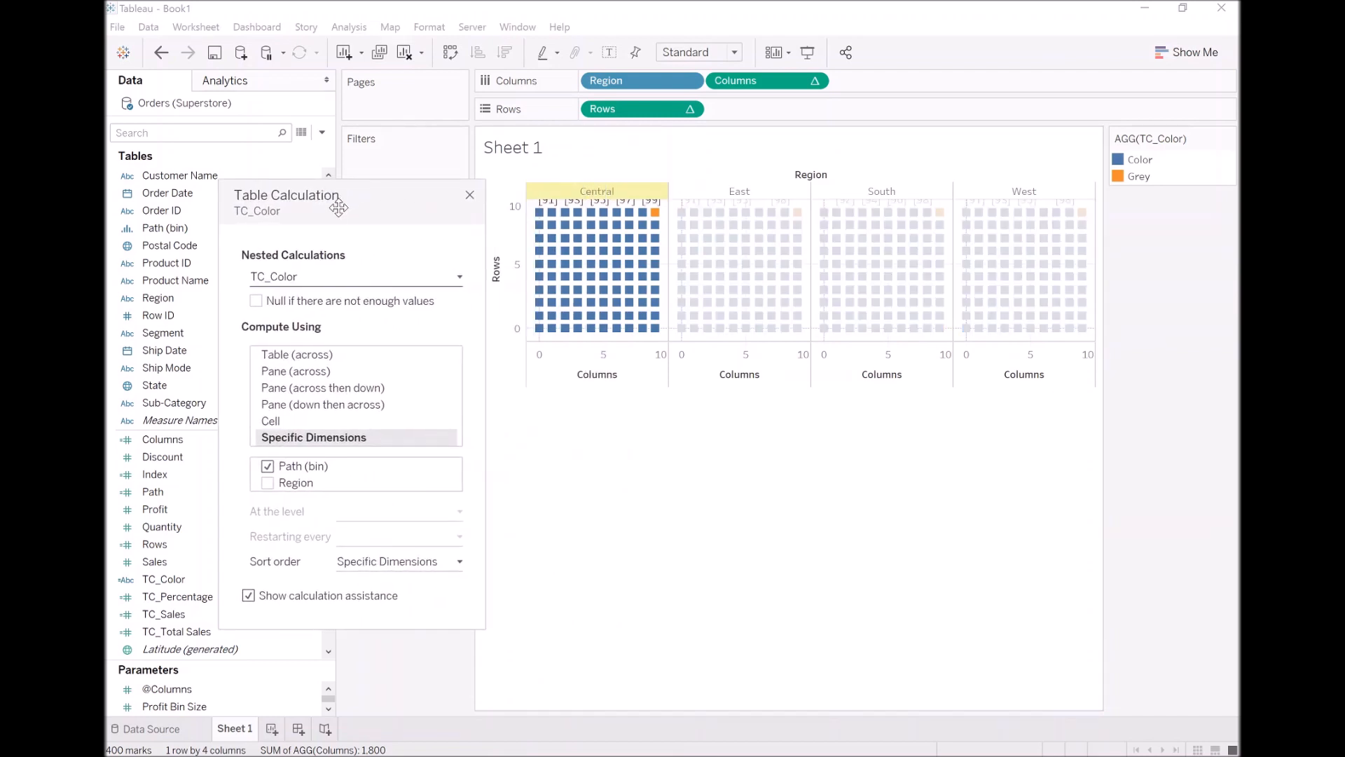
left_click(306, 285)
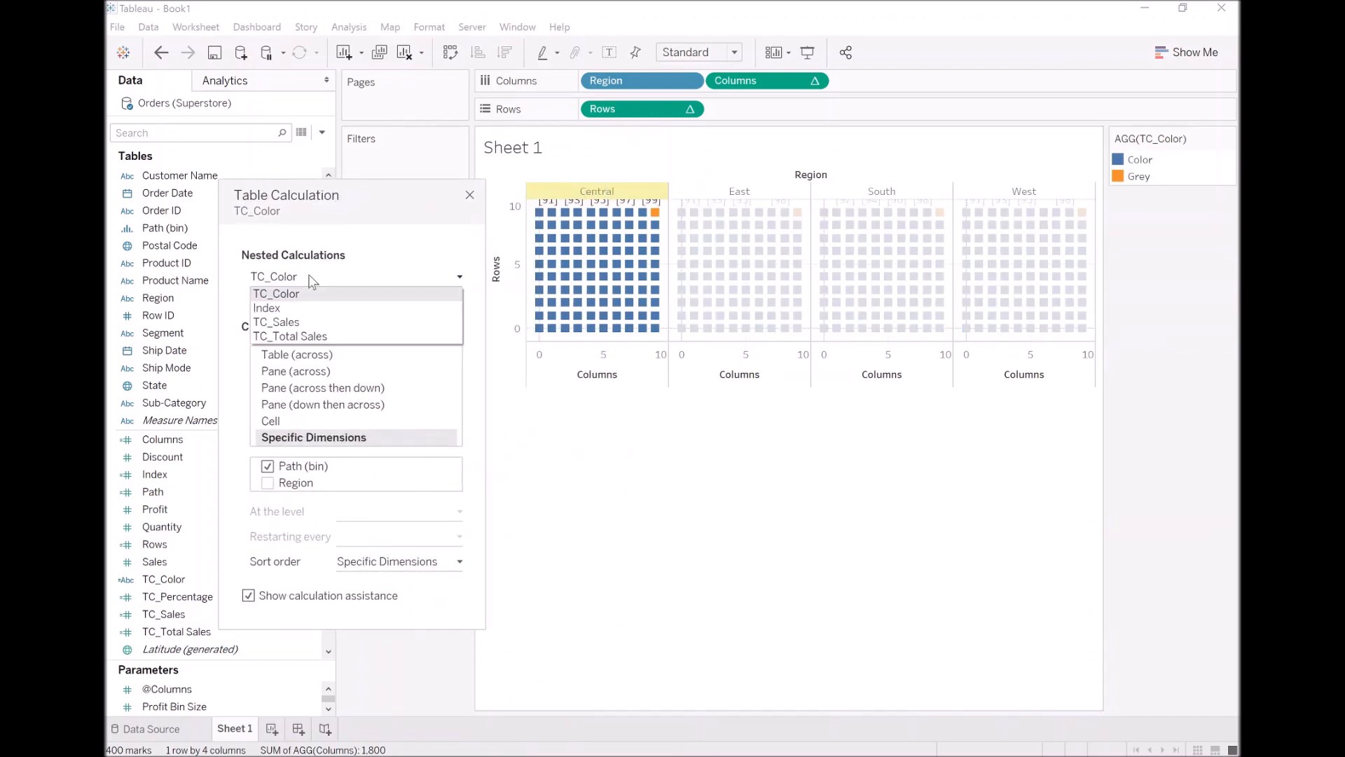
left_click(313, 338)
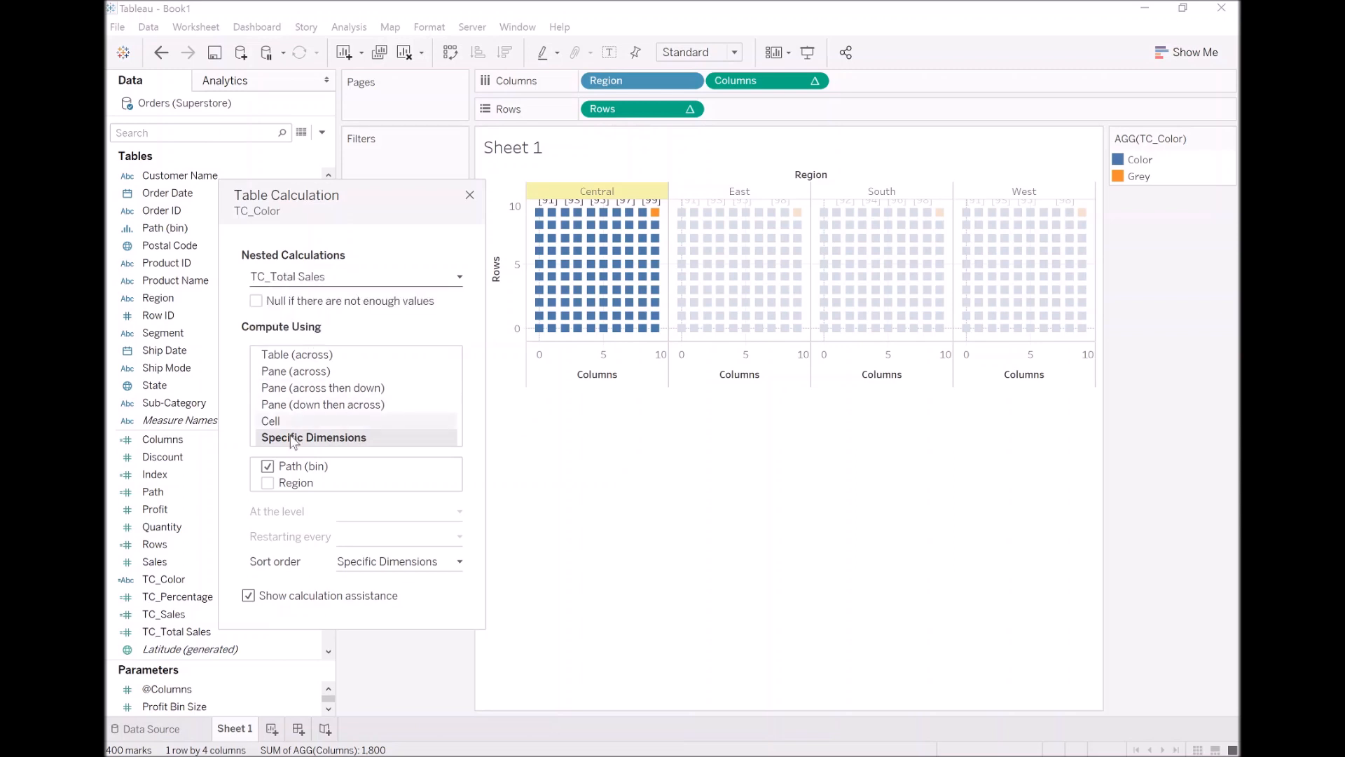
left_click(267, 484)
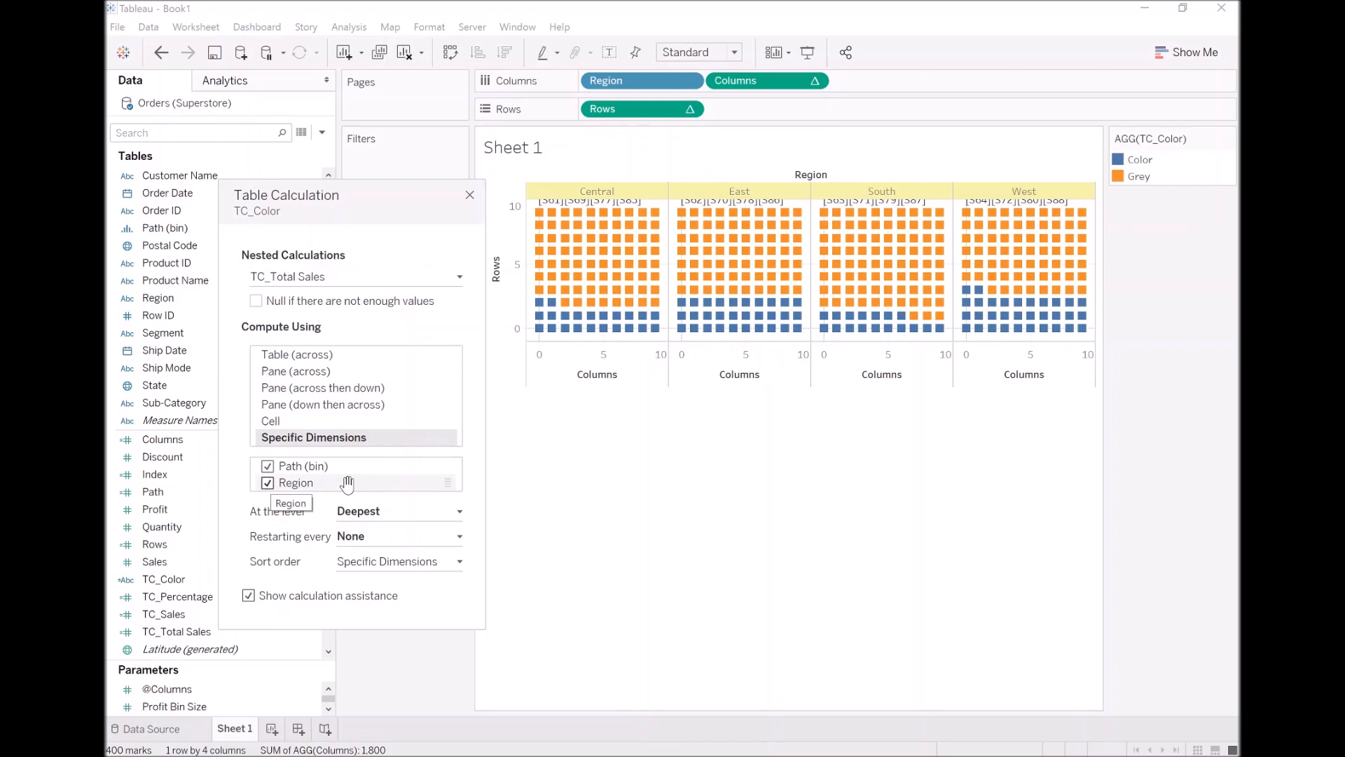
left_click(267, 483)
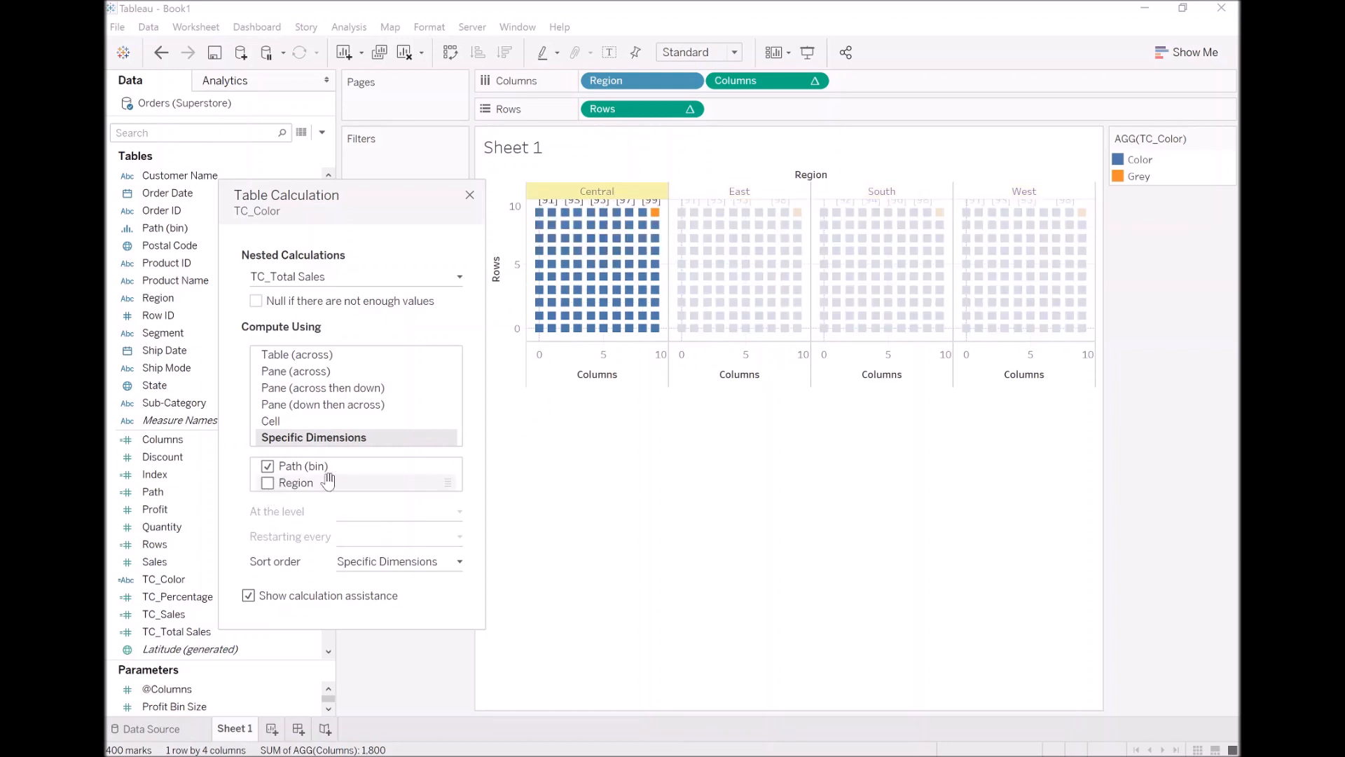
left_click(268, 484)
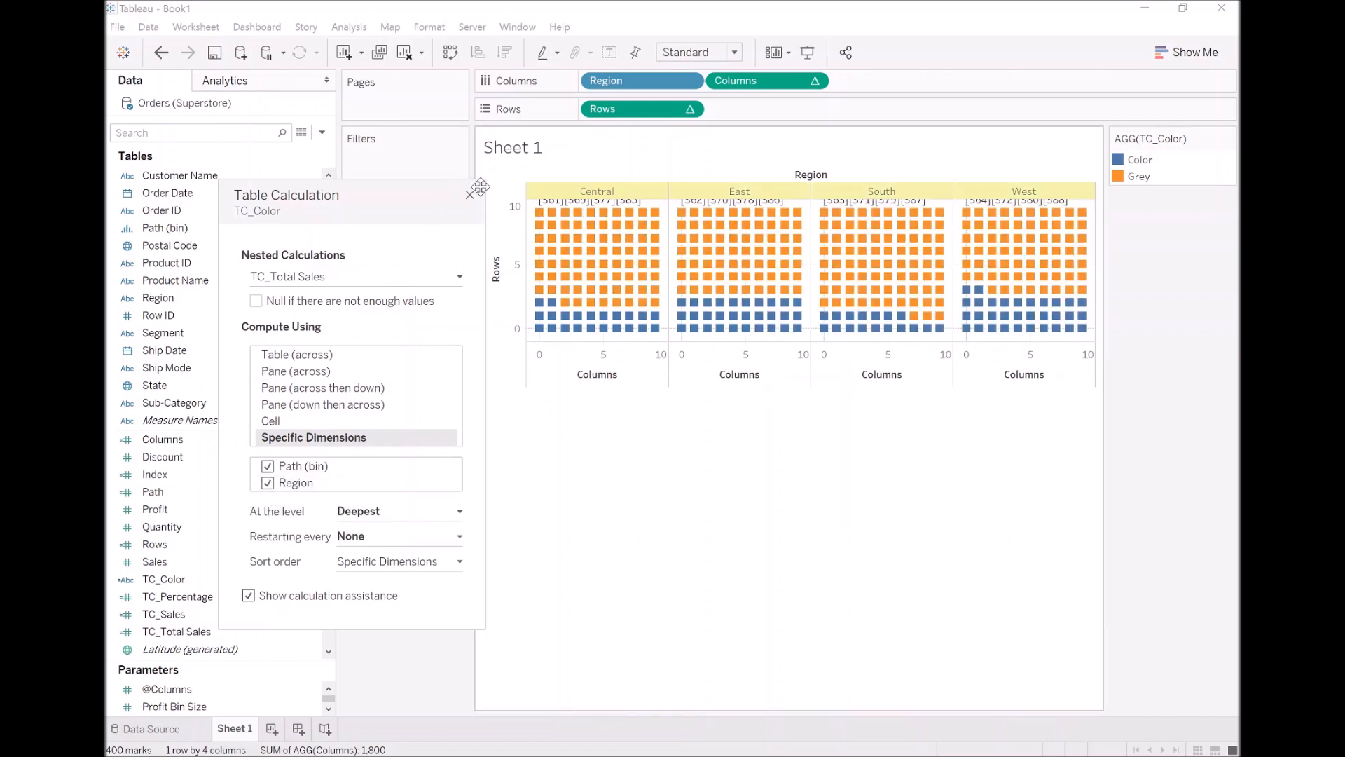
left_click(470, 196)
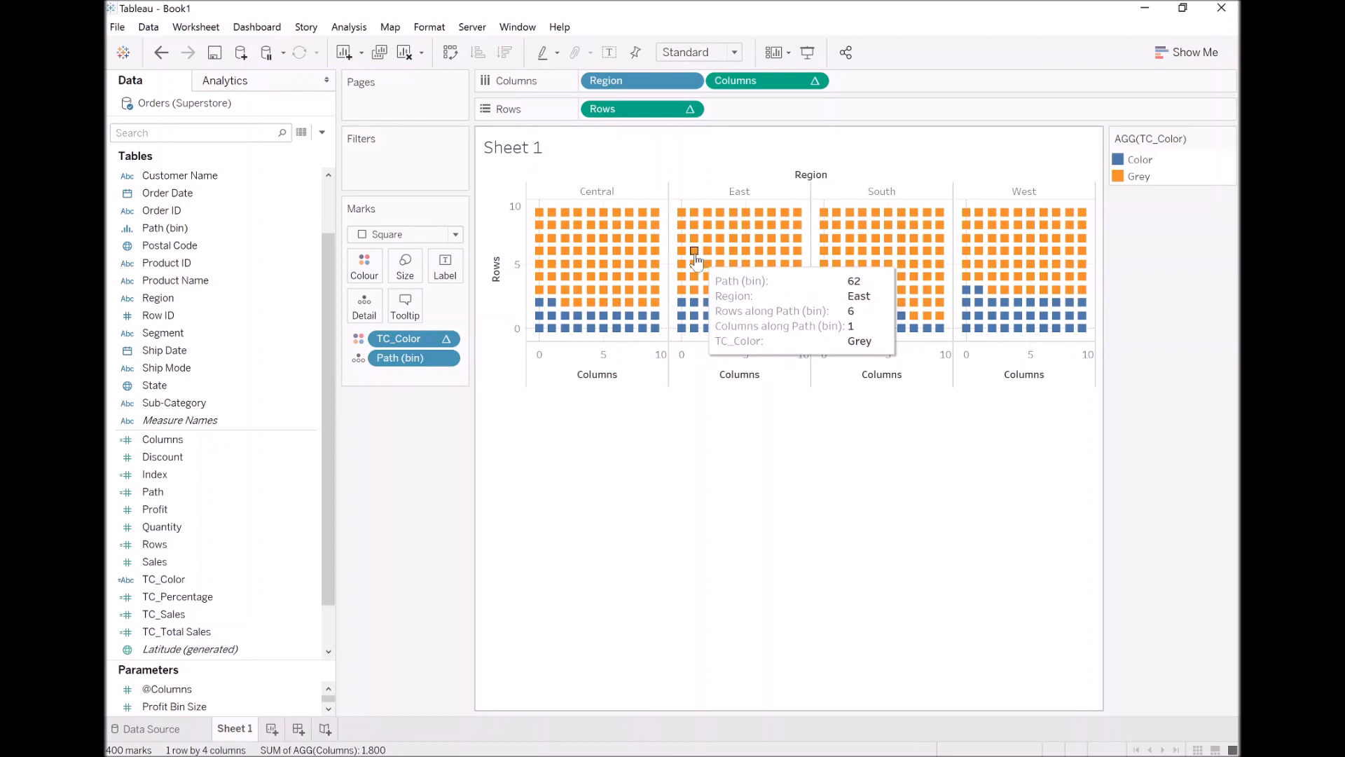
Reverse the scale of the Rows axis
double_click(519, 248)
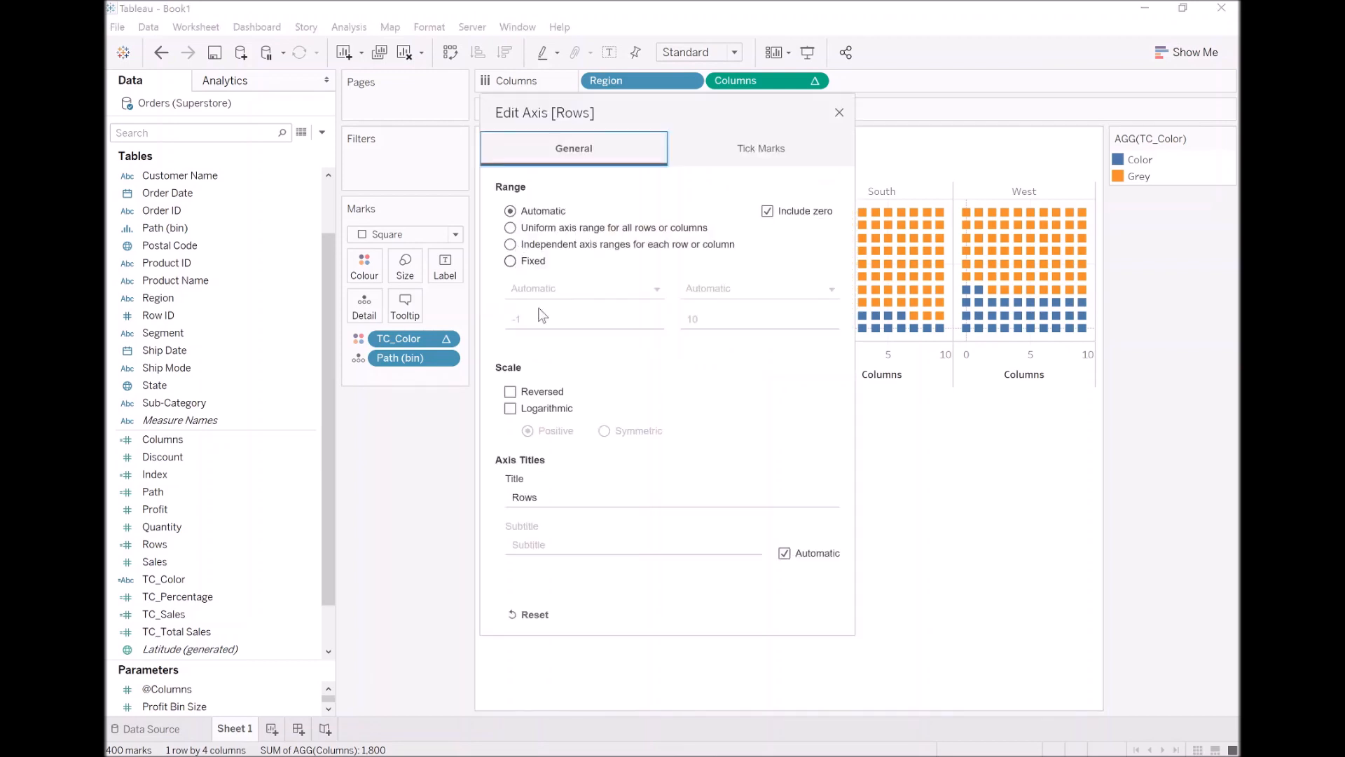
left_click(510, 392)
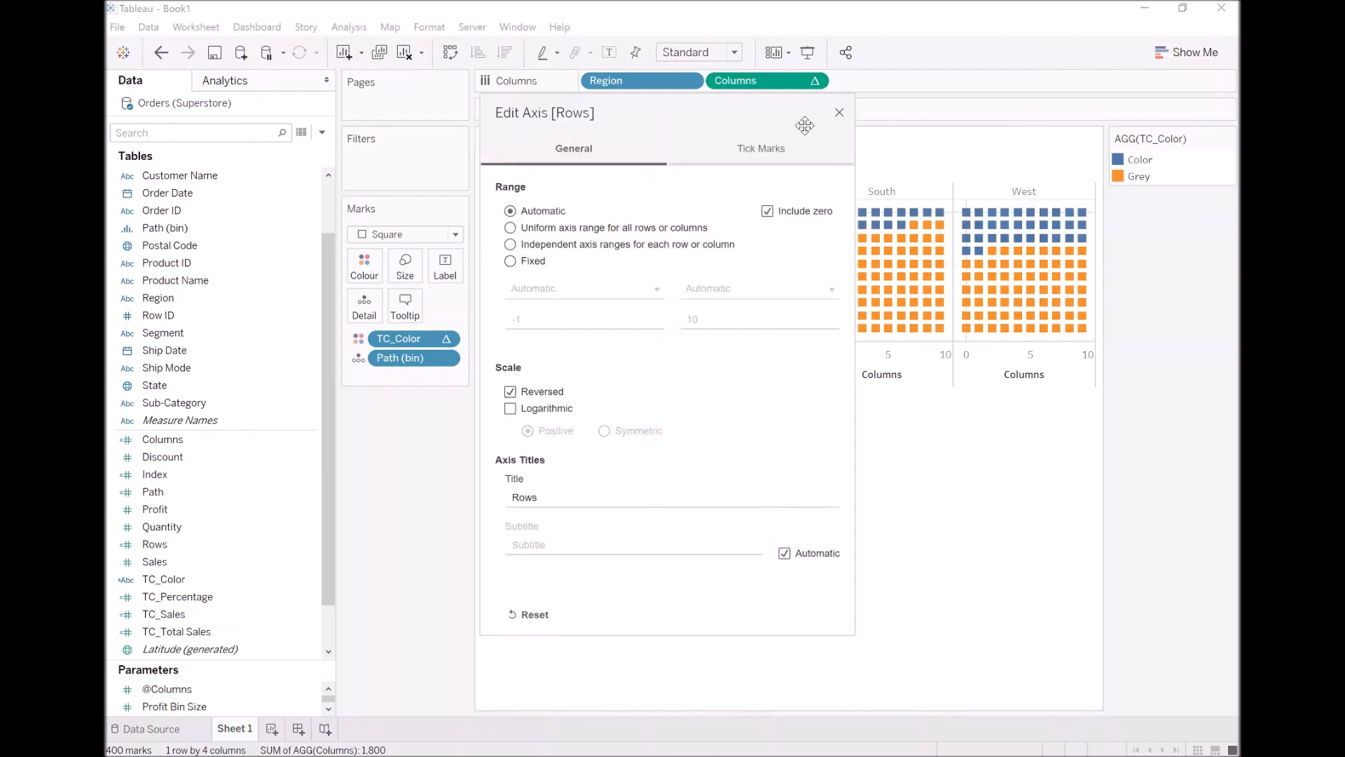
left_click(839, 113)
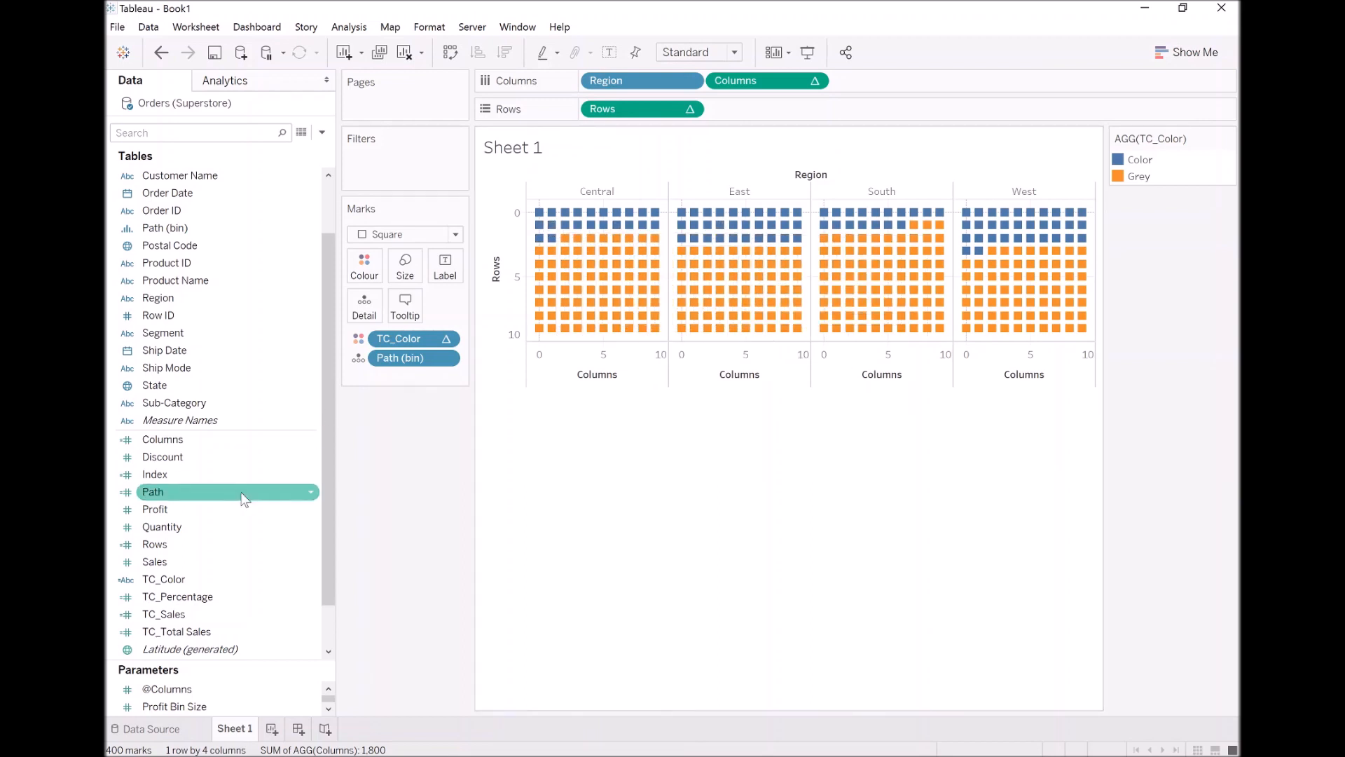
Edit the TC_Color calculation and replace "Color" in the THEN branch with the WINDOW_MAX function
right_click(196, 581)
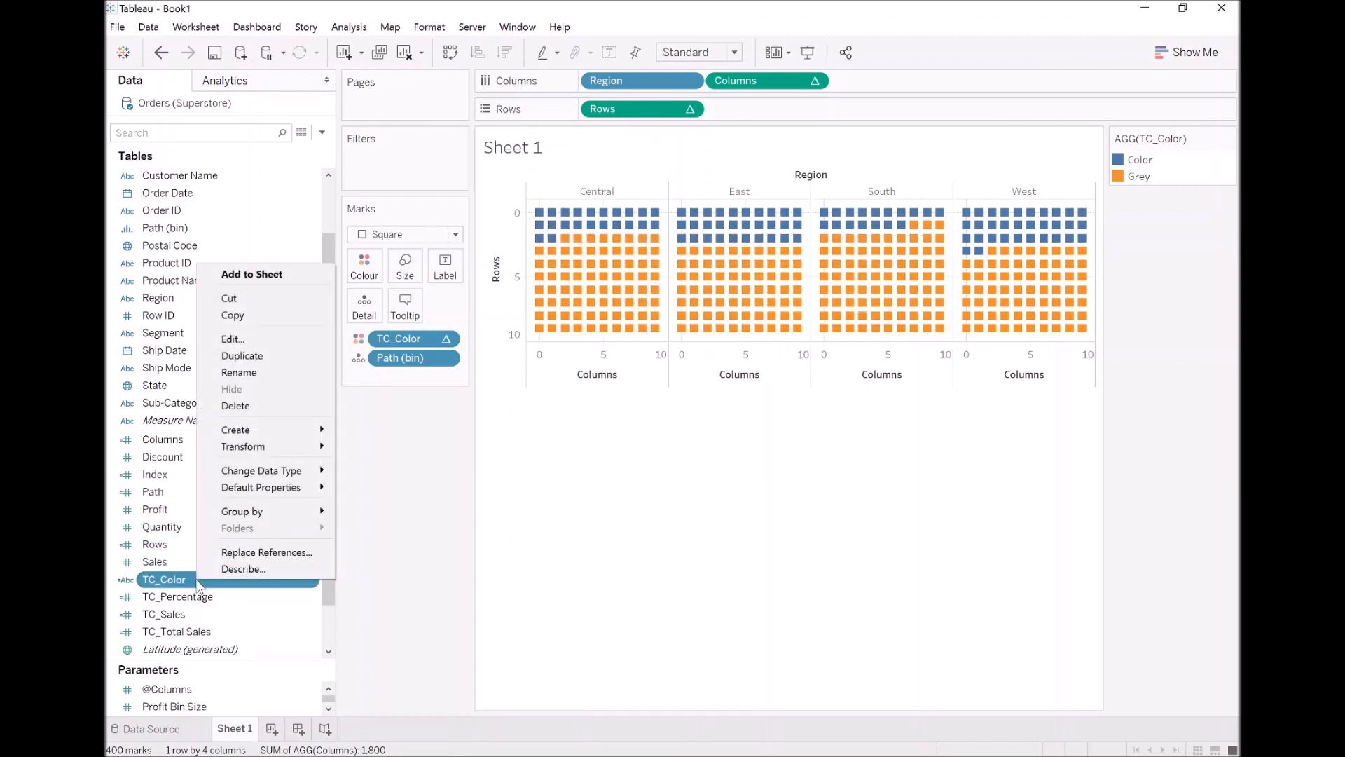
left_click(275, 339)
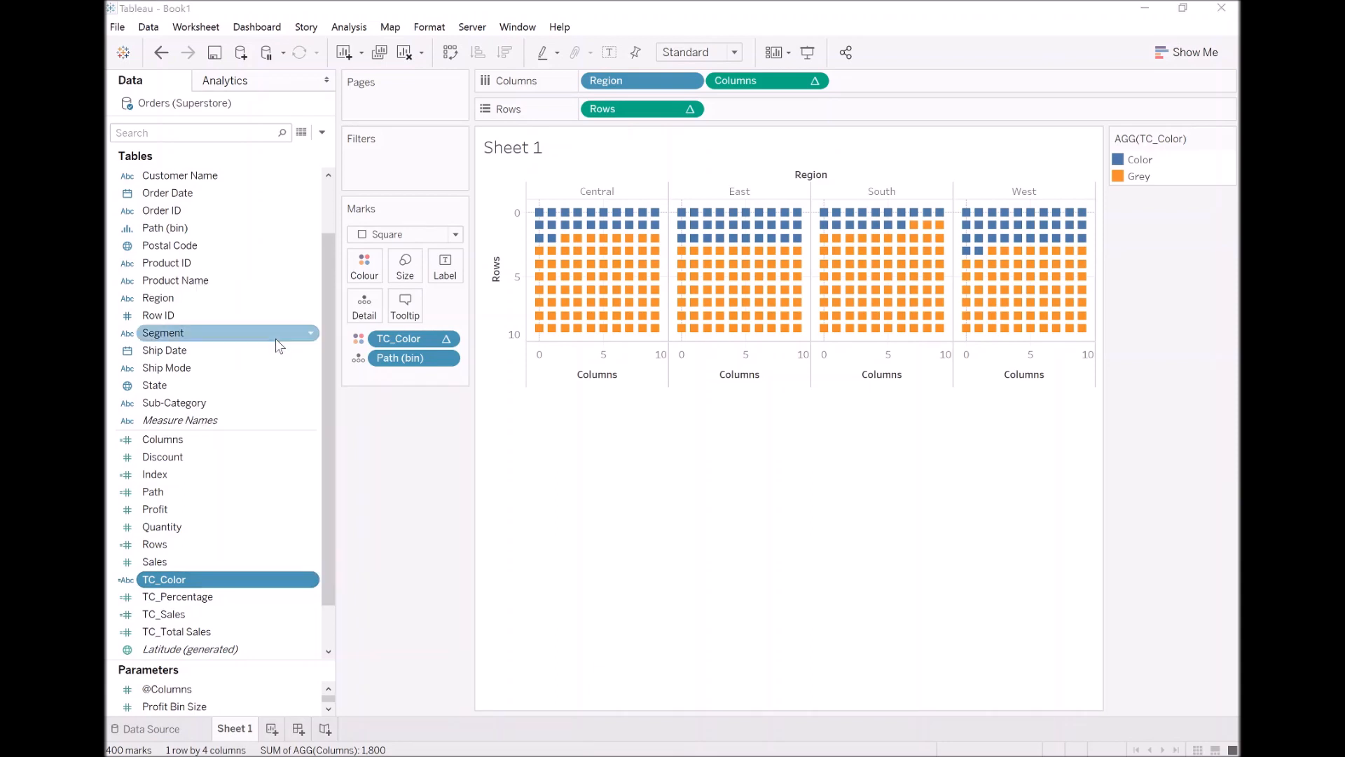
left_click(610, 461)
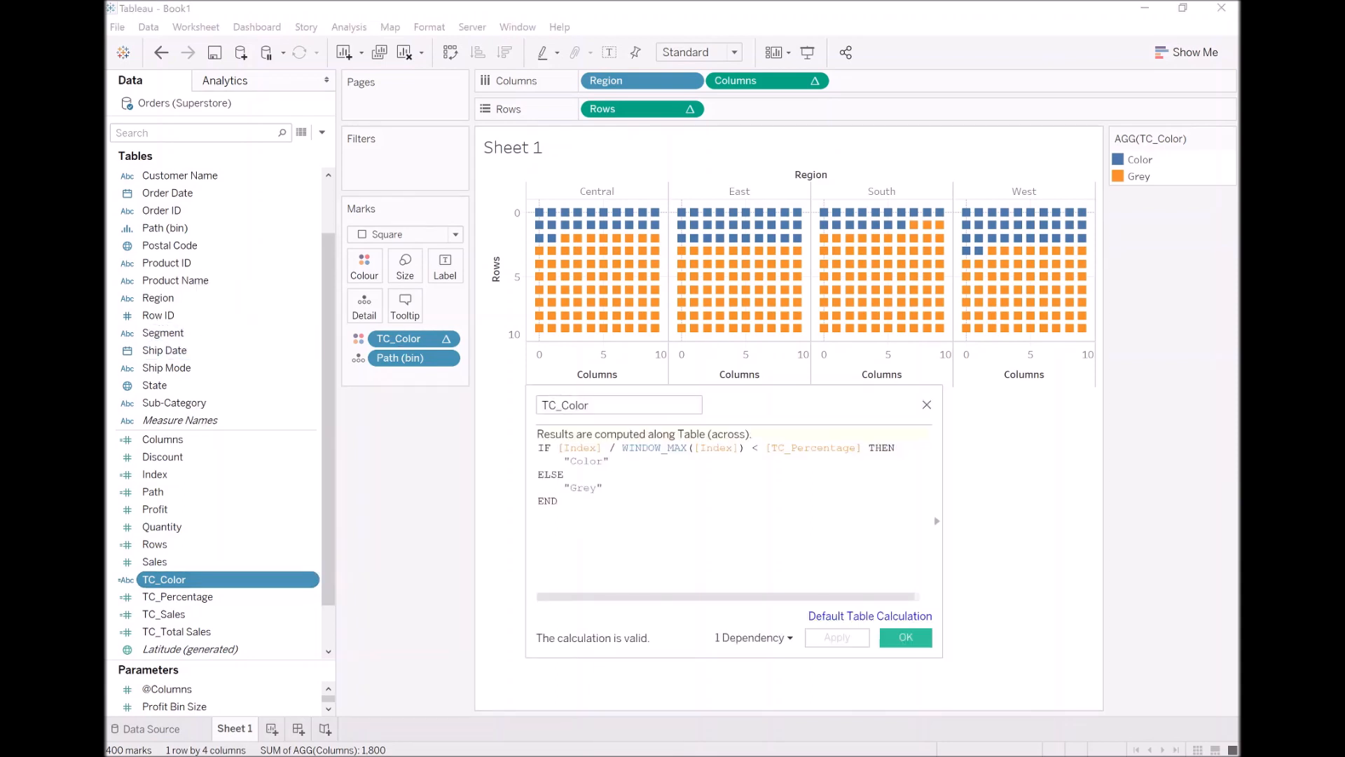
left_click_drag(608, 461, 564, 461)
type("WINDOW_")
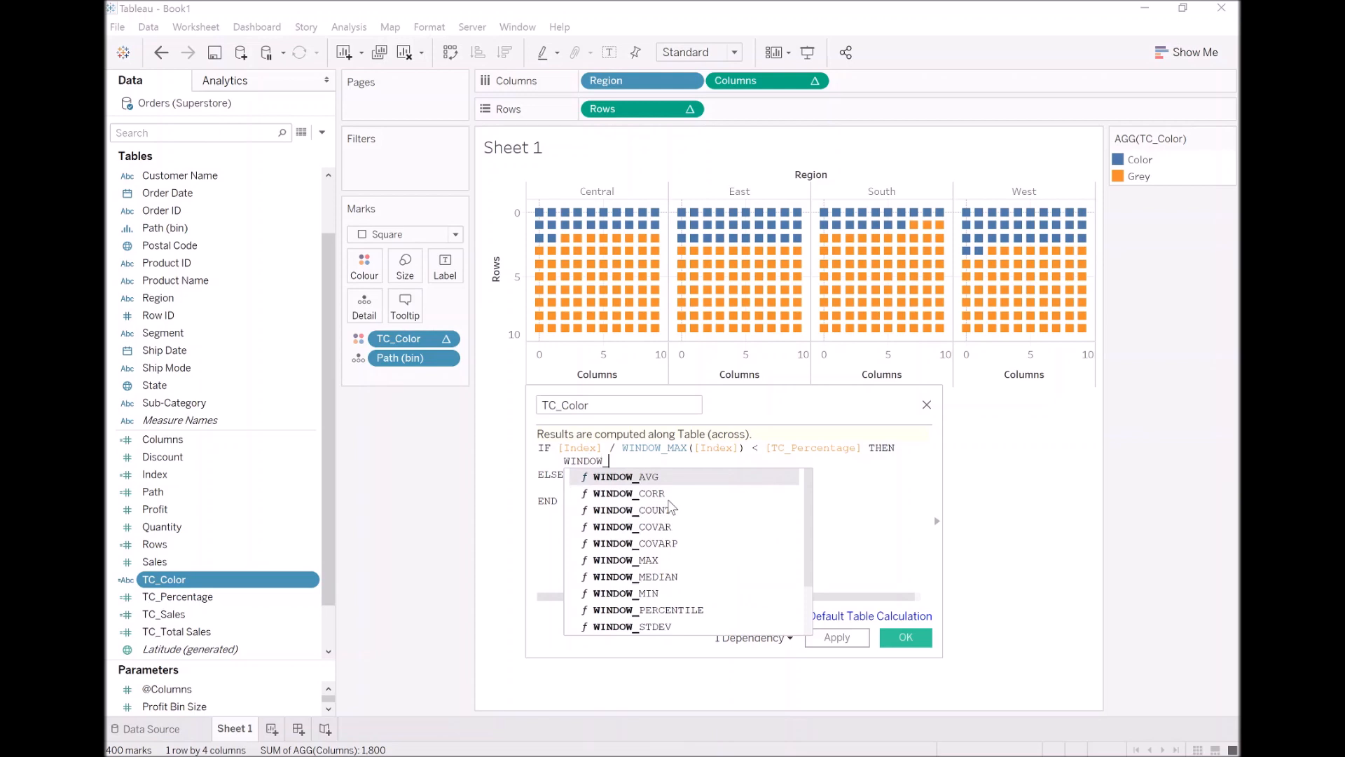
type("M")
key("Return")
Fill in the WINDOW_MAX argument with MAX([Region]) and save the TC_Color calculation
type("MAX(Reg")
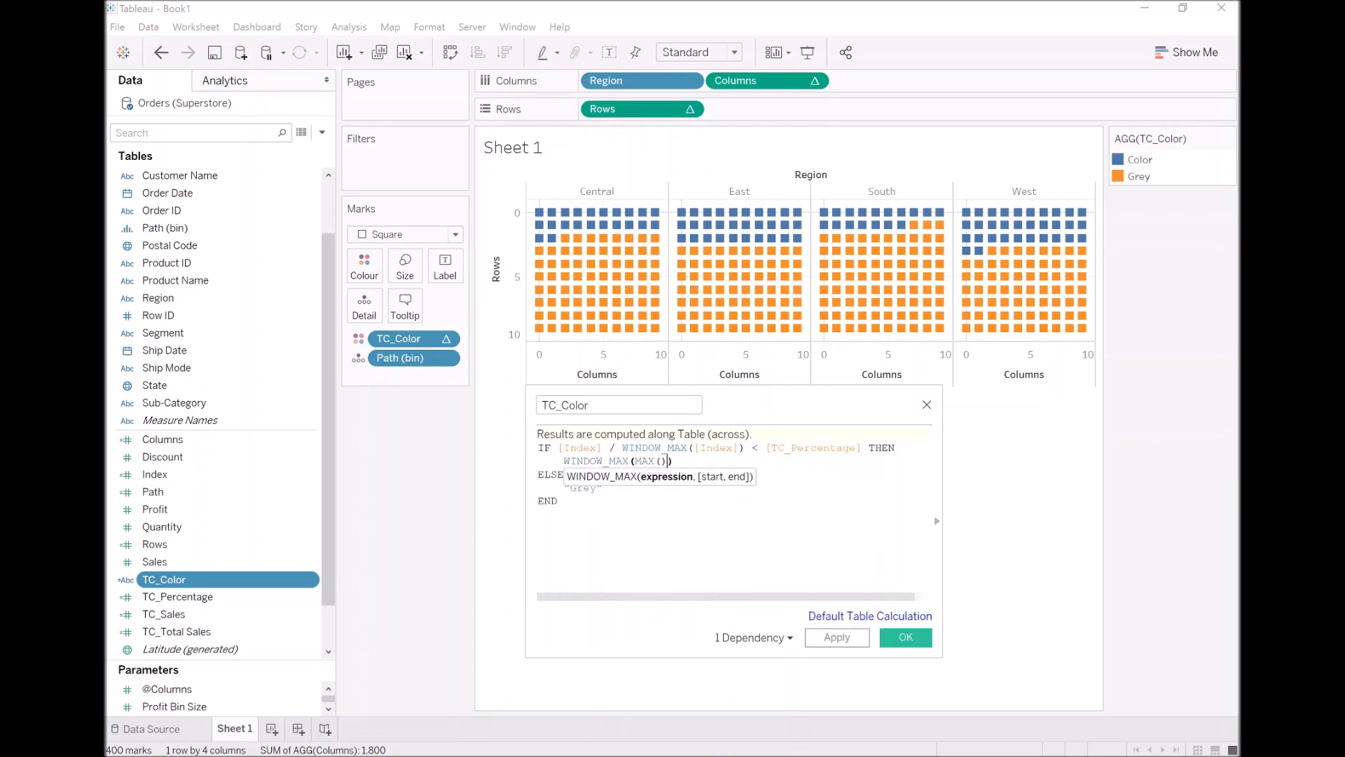
key("Down")
key("Down")
key("Down")
key("Down")
key("Return")
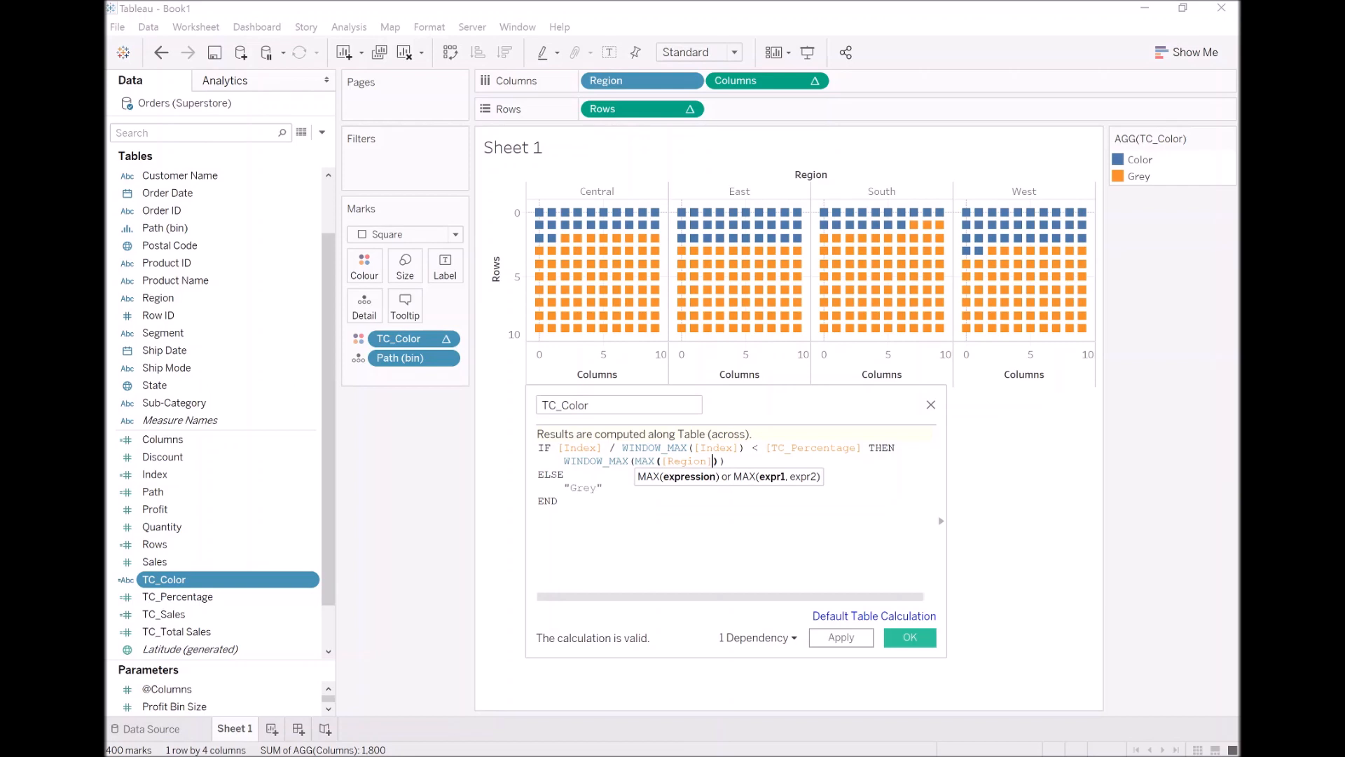
left_click(861, 641)
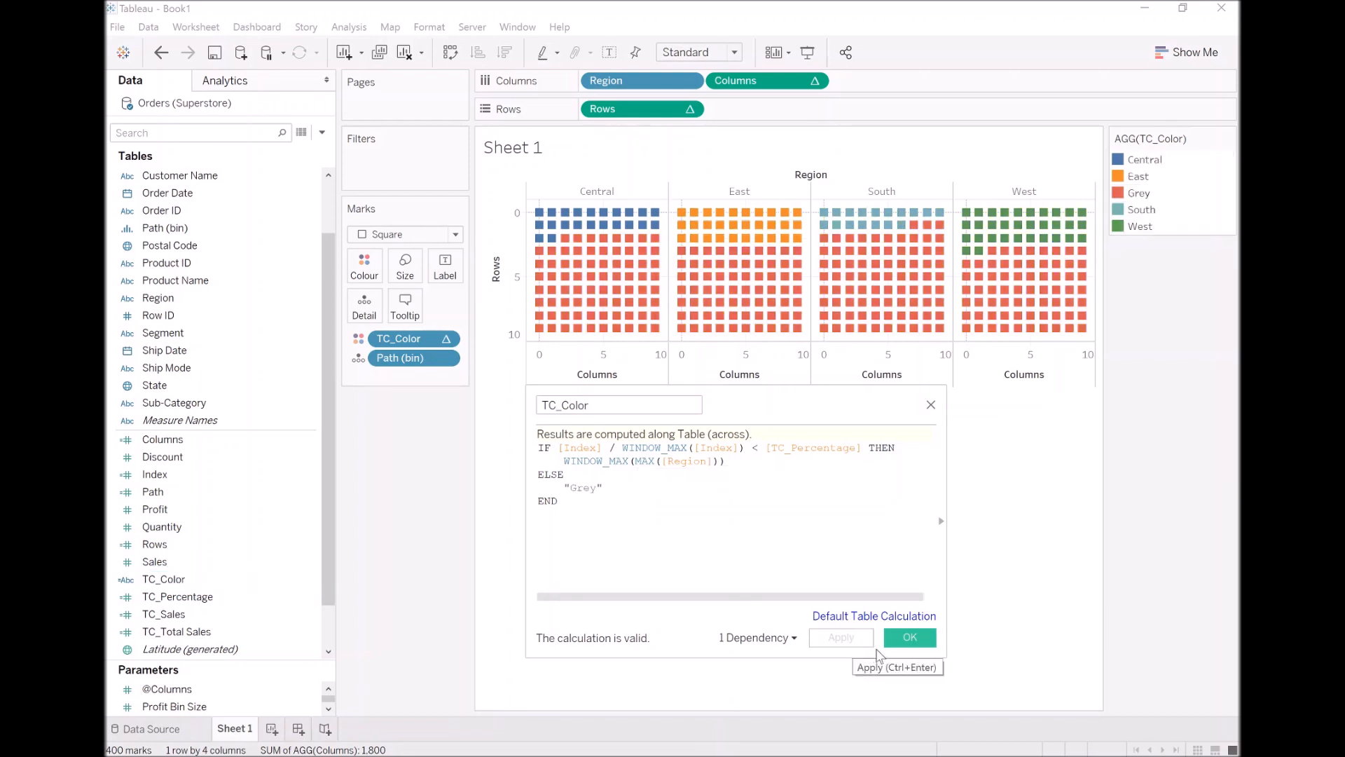
left_click(908, 638)
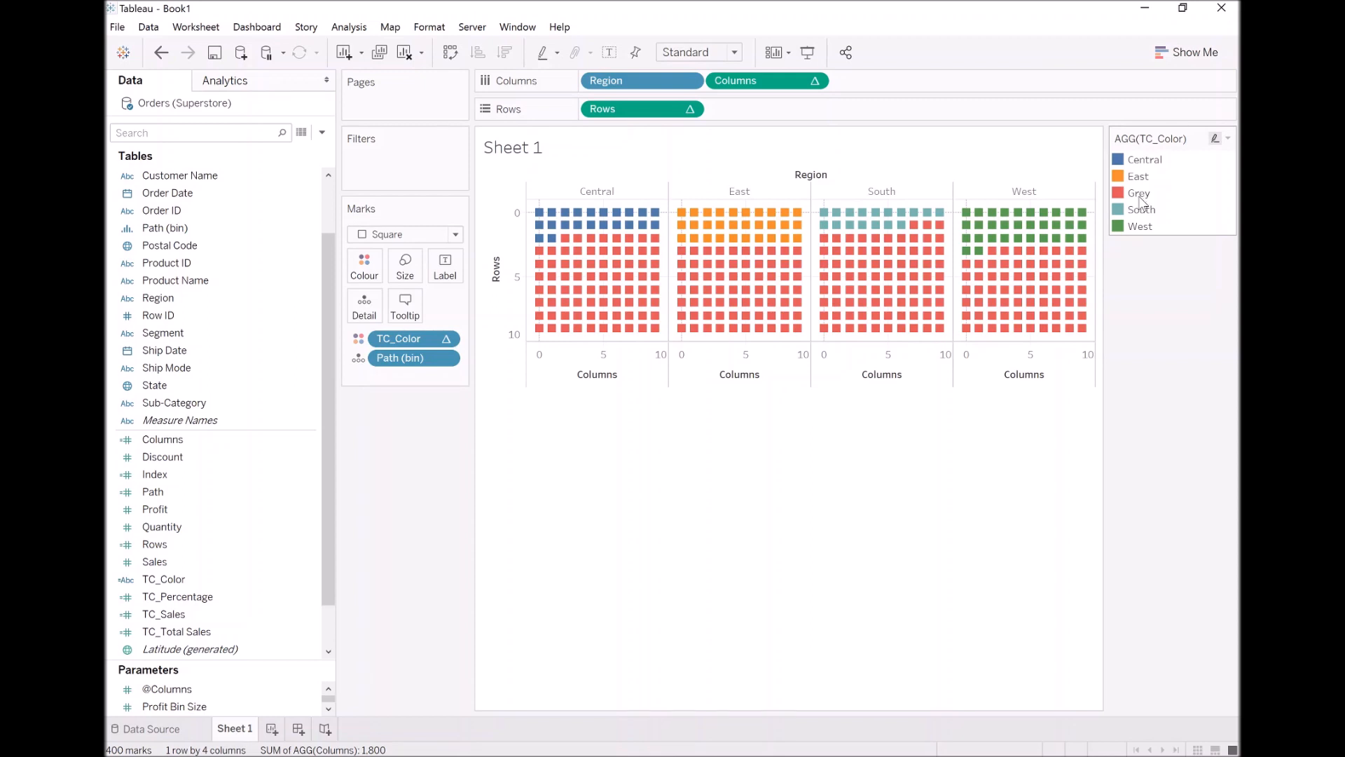
Assign the lightest shade of the Grey palette to the Grey item in the TC_Color legend
double_click(1139, 194)
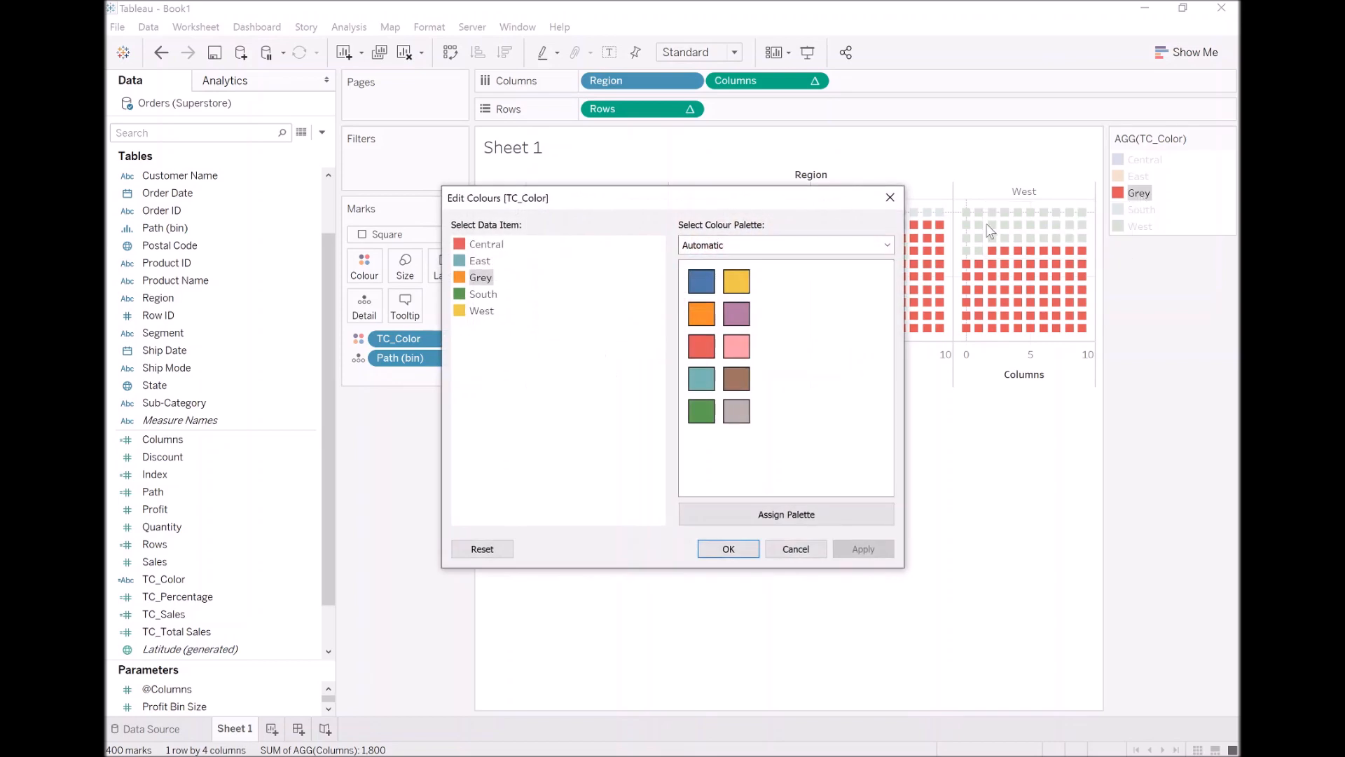
left_click(849, 243)
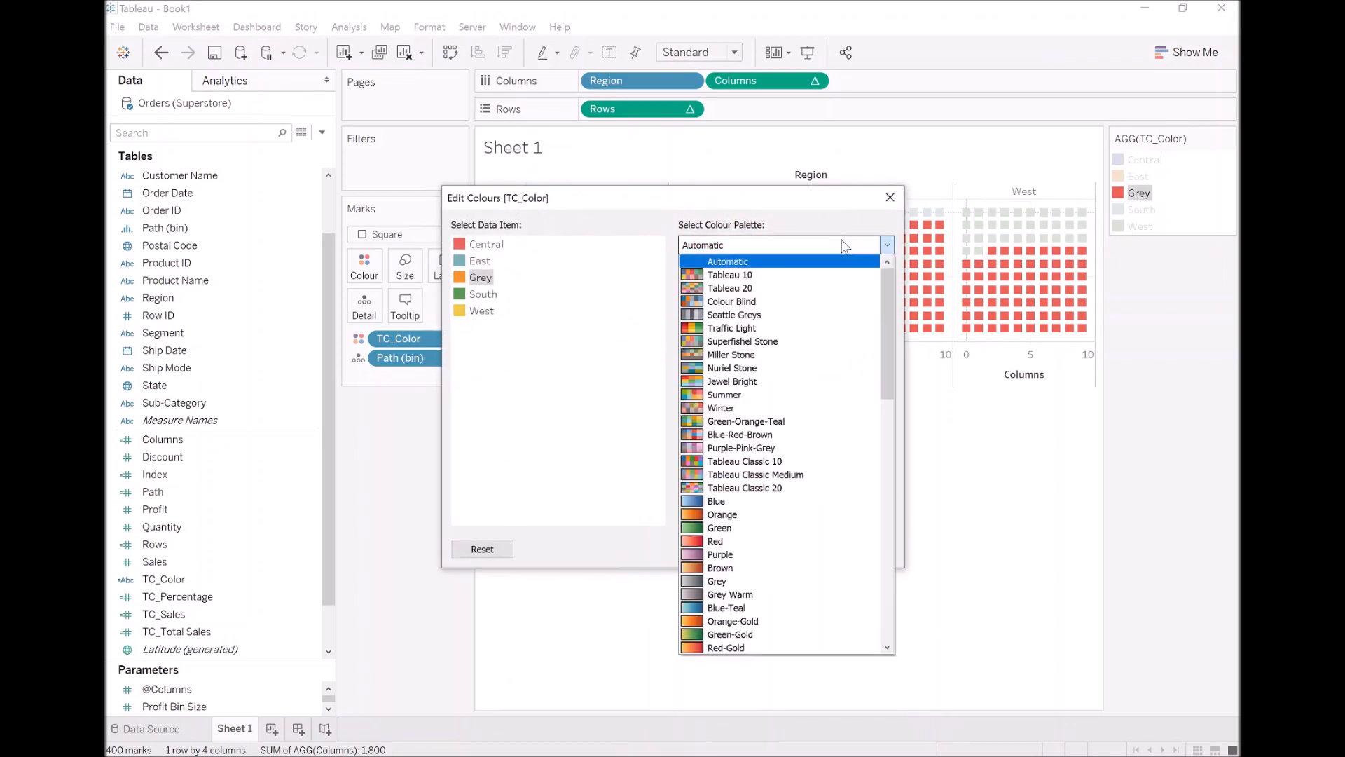
left_click(767, 582)
left_click(701, 281)
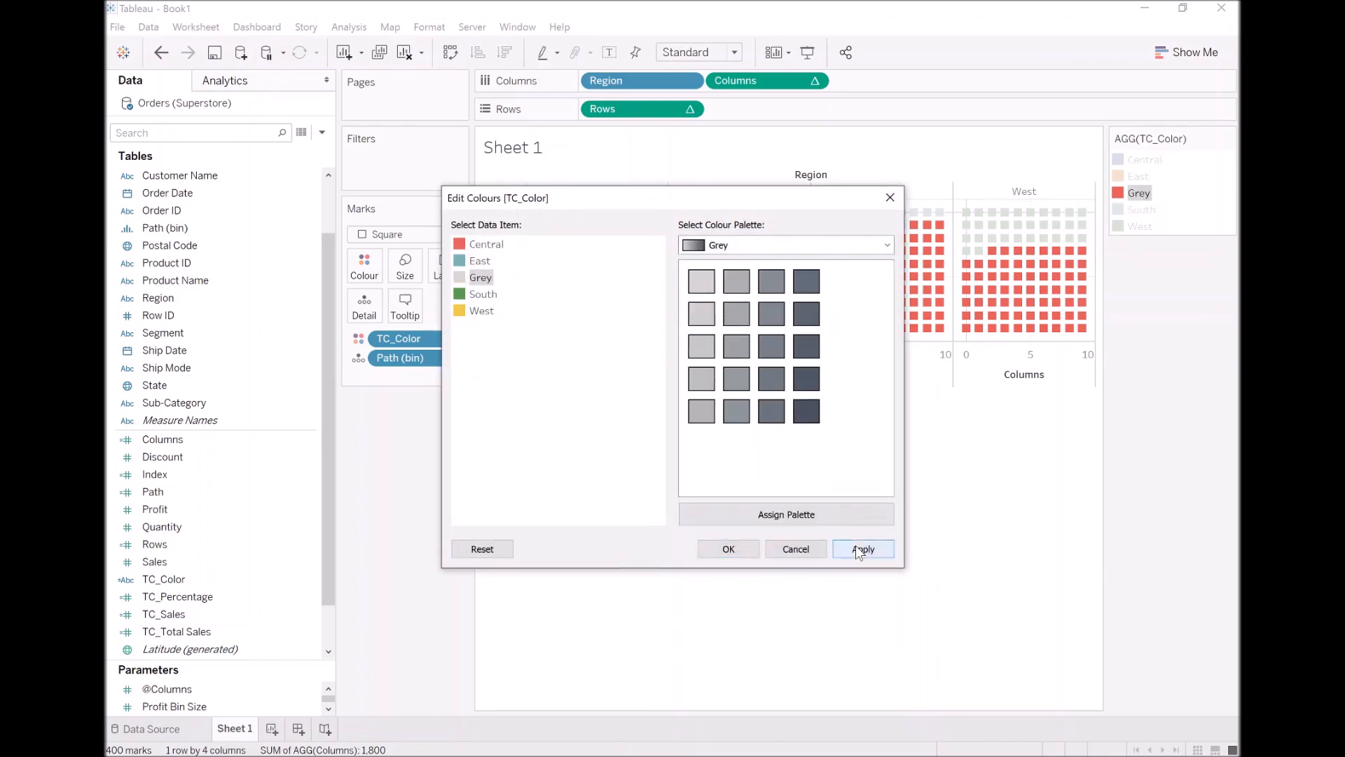
left_click(858, 548)
left_click(730, 548)
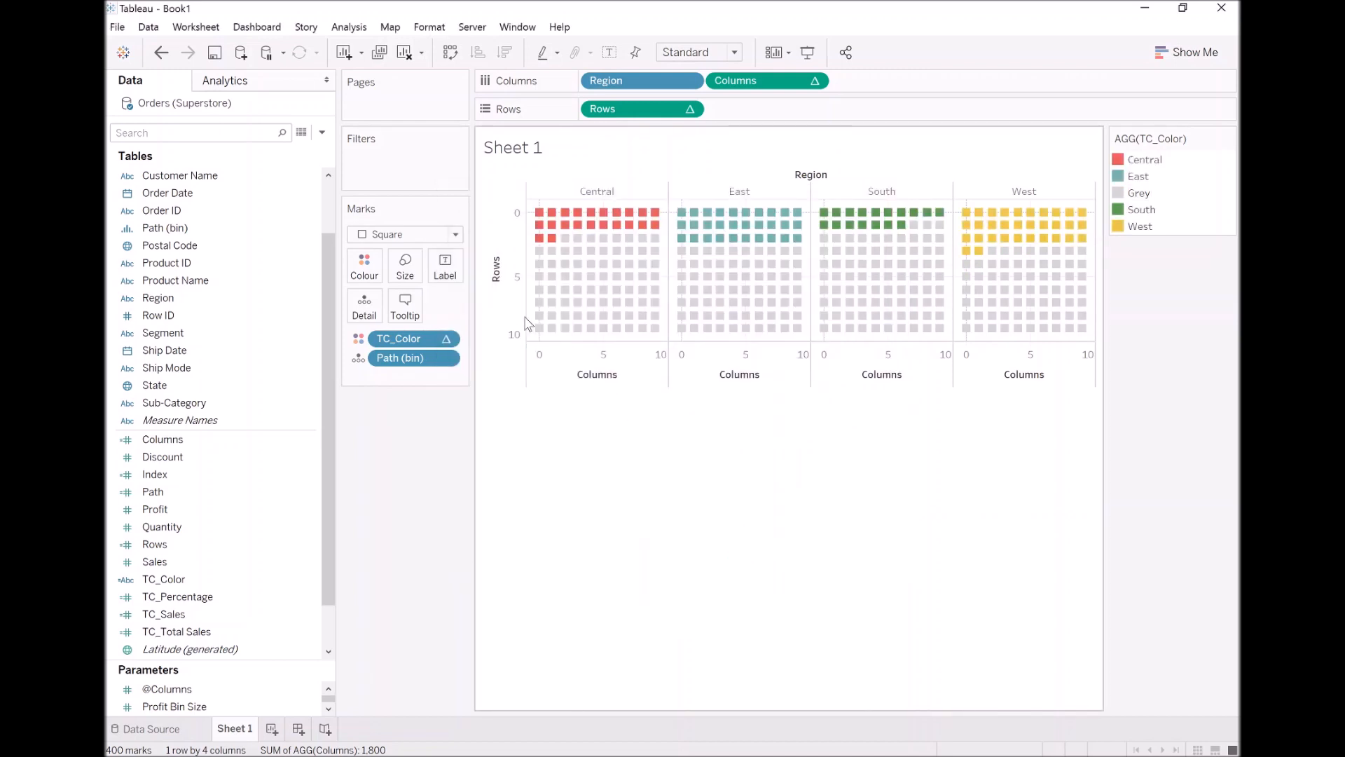
Hide the Rows and Columns axis headers and the Region field label above the chart
right_click(500, 244)
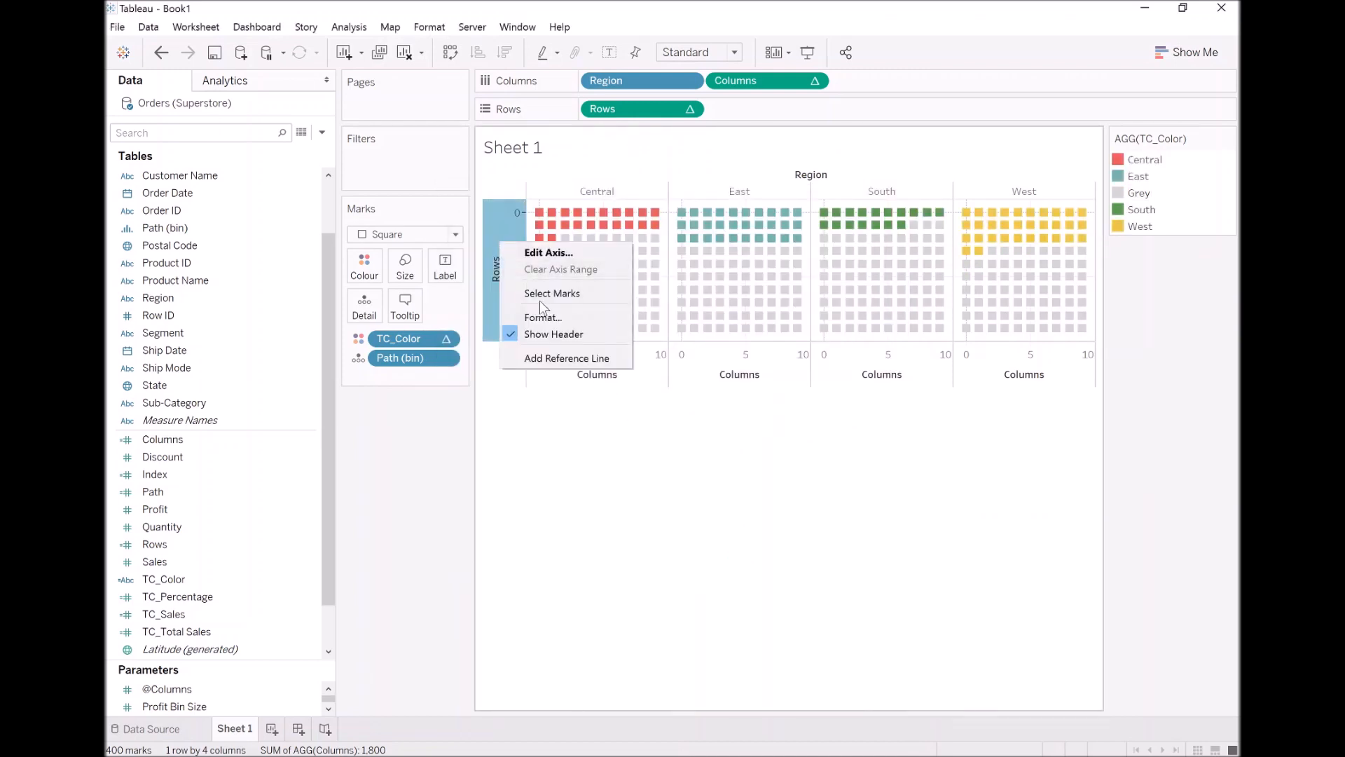
left_click(552, 335)
right_click(551, 380)
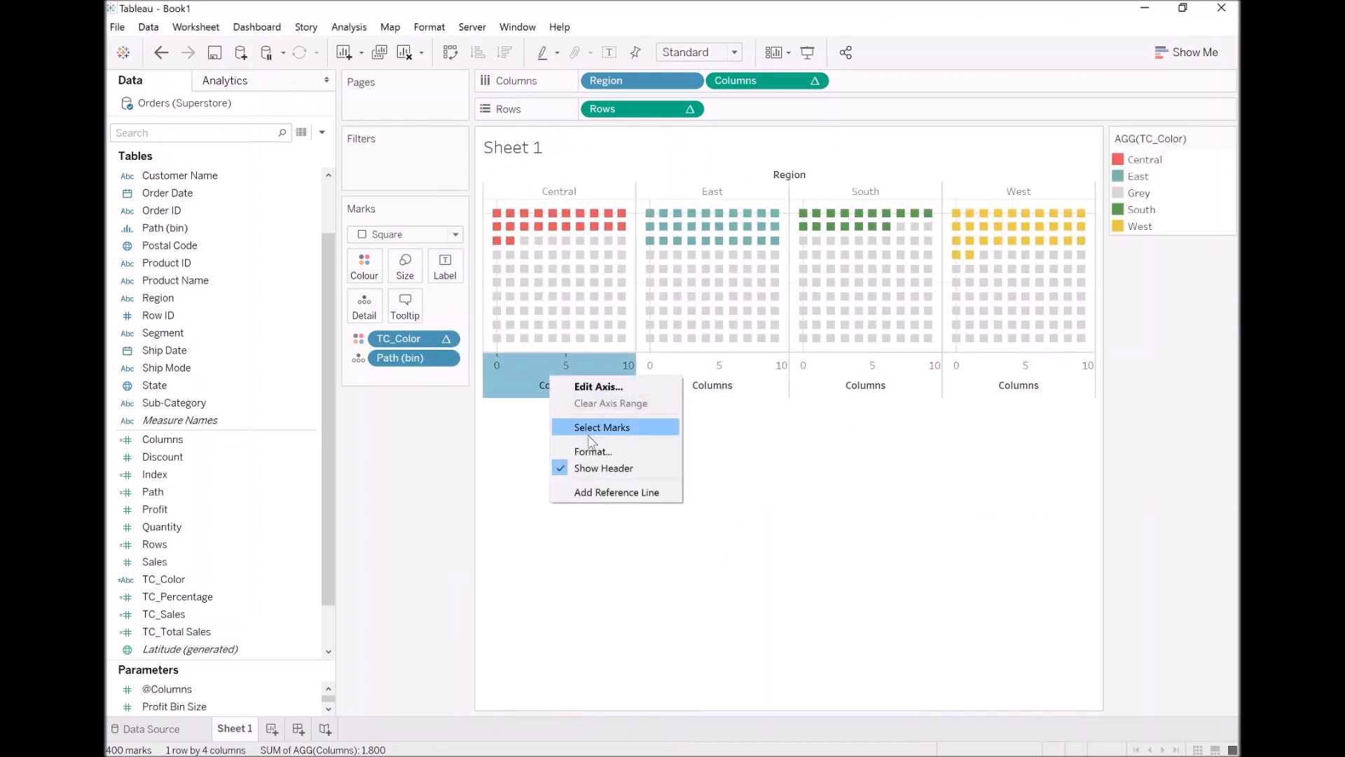
left_click(607, 464)
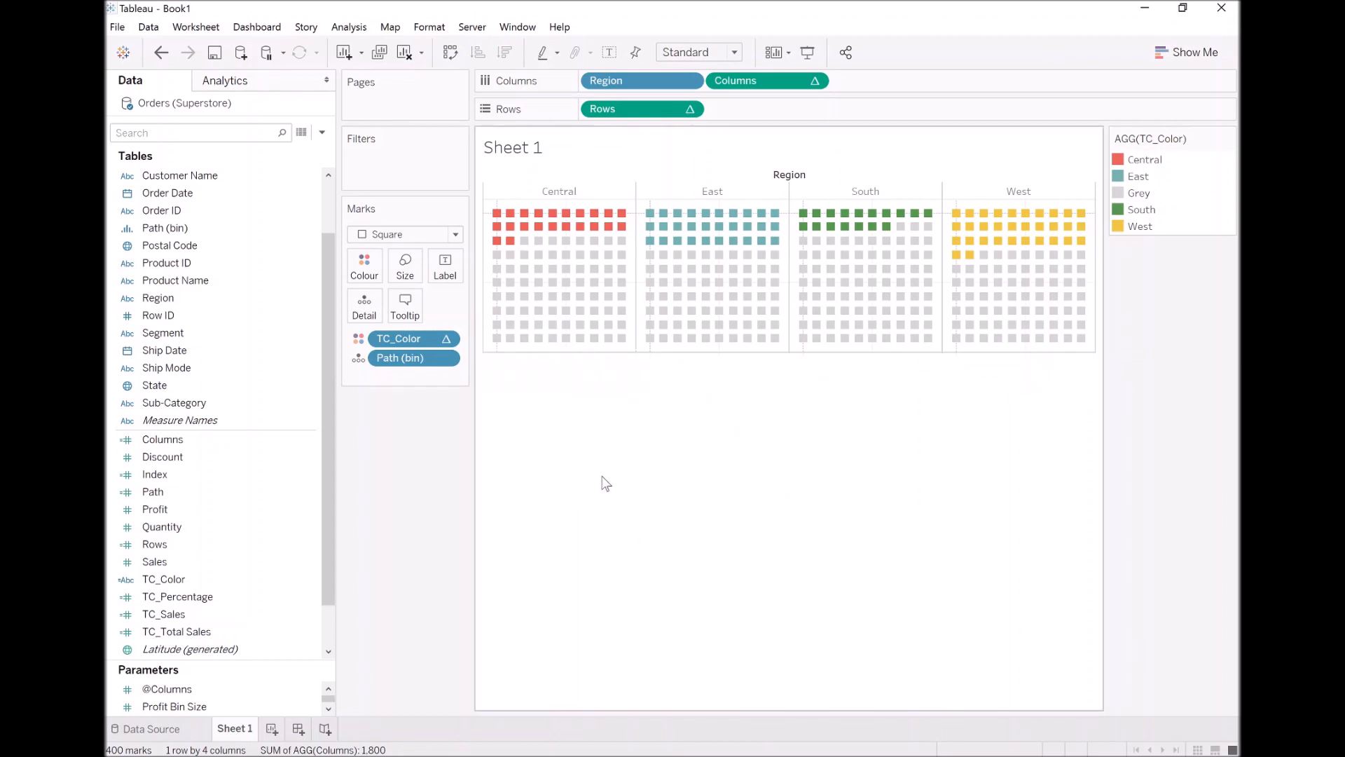
right_click(790, 176)
left_click(818, 202)
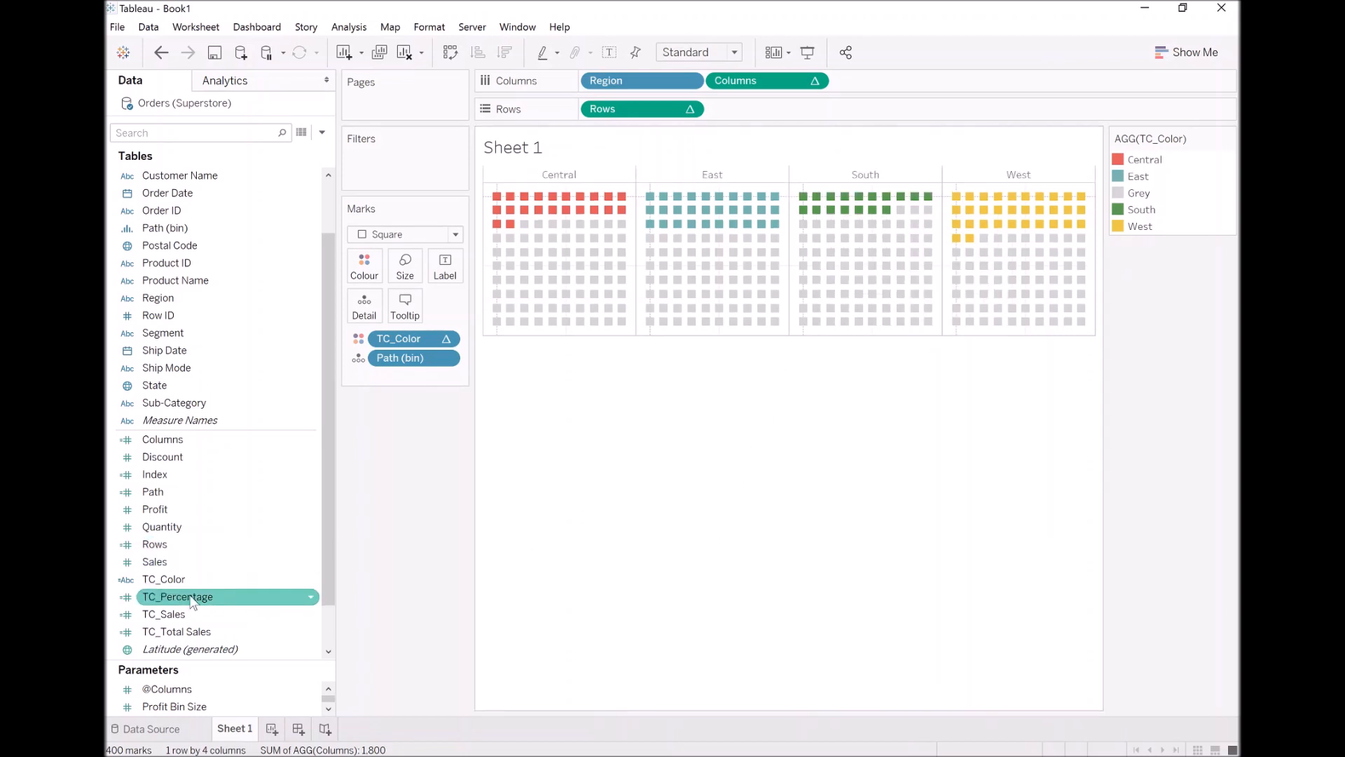
Add TC_Percentage to the column fields between Region and Columns and make it discrete
left_click_drag(176, 604, 707, 91)
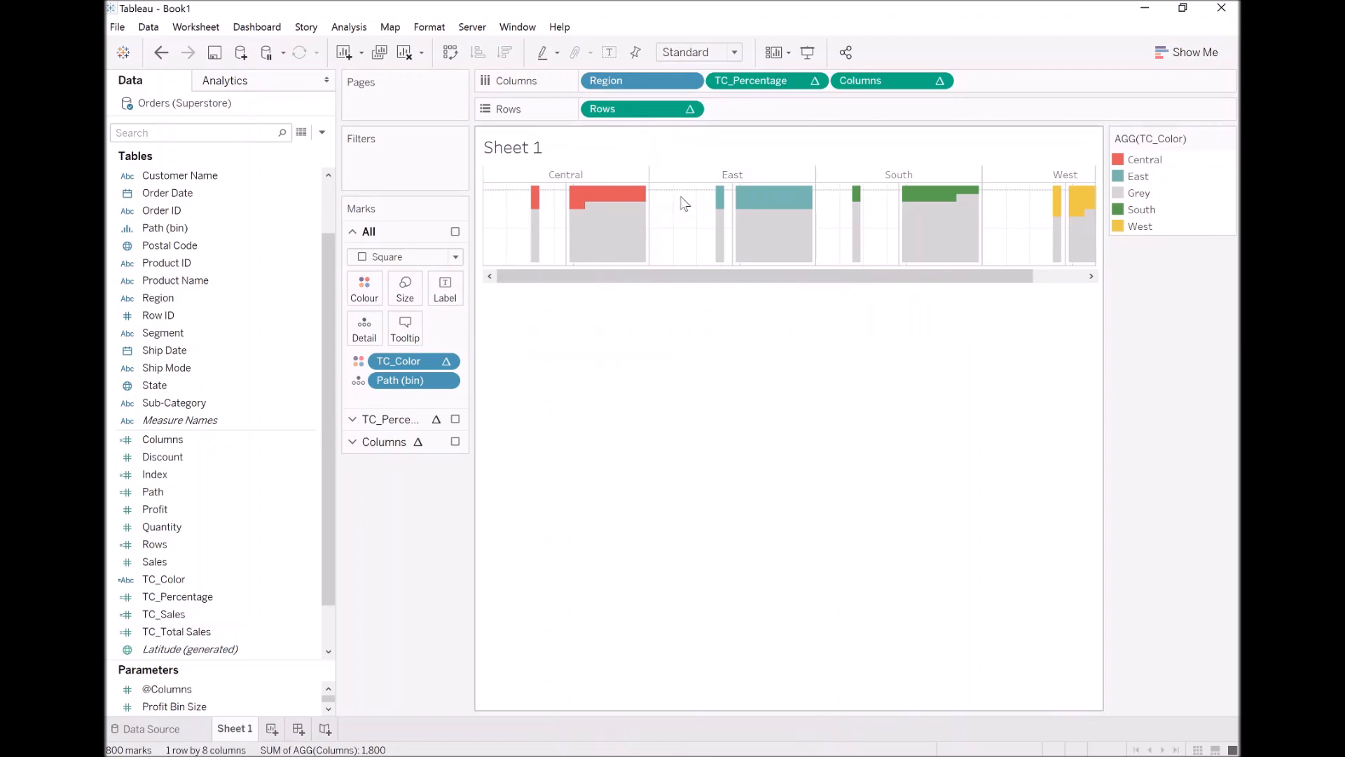
right_click(772, 82)
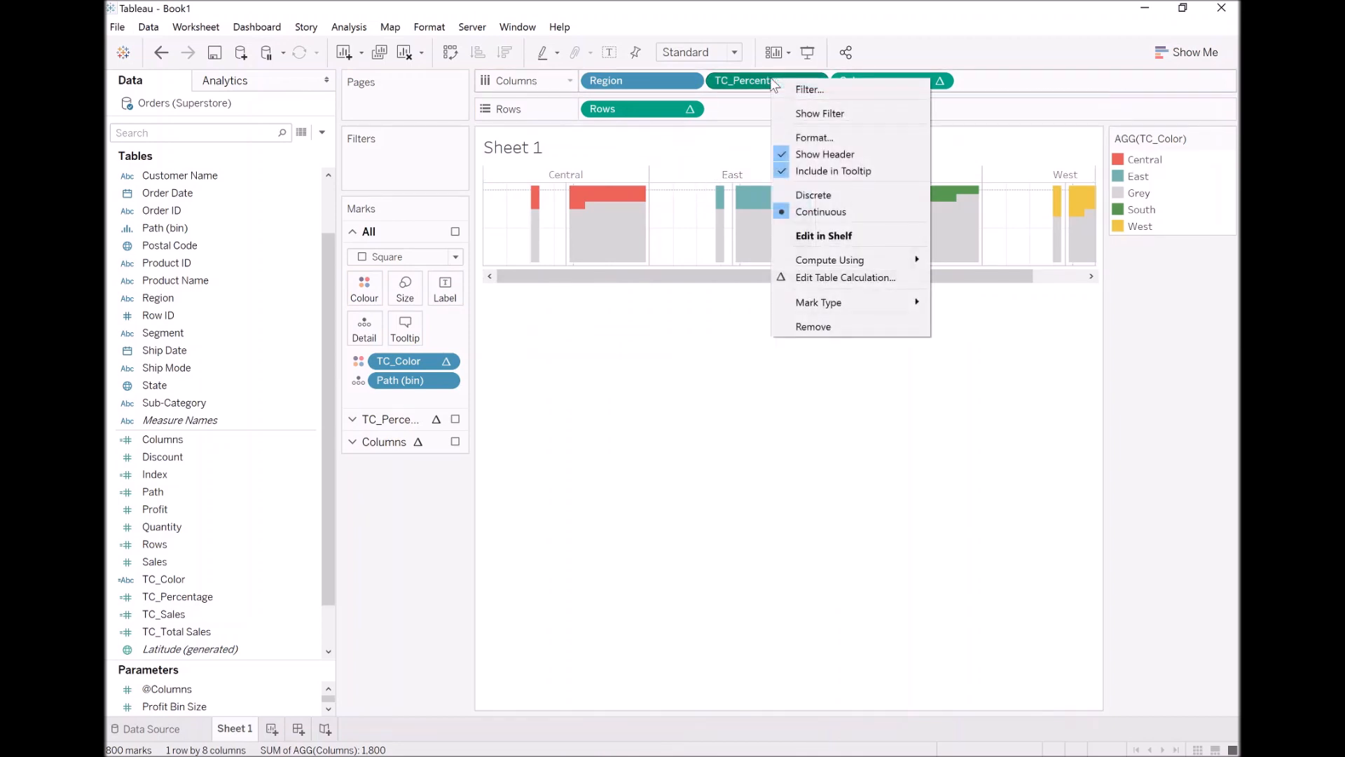
left_click(836, 193)
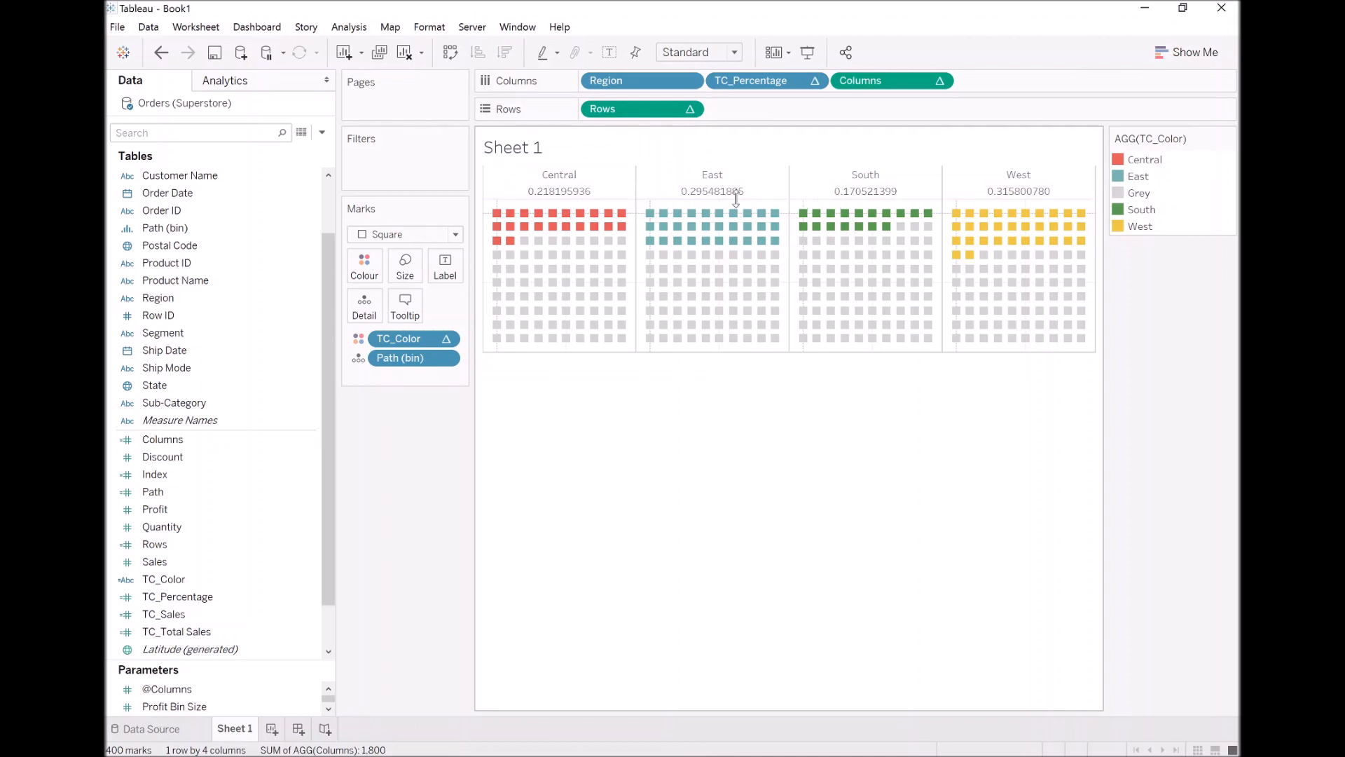
Format the TC_Percentage header numbers as a percentage with 2 decimal places
right_click(753, 84)
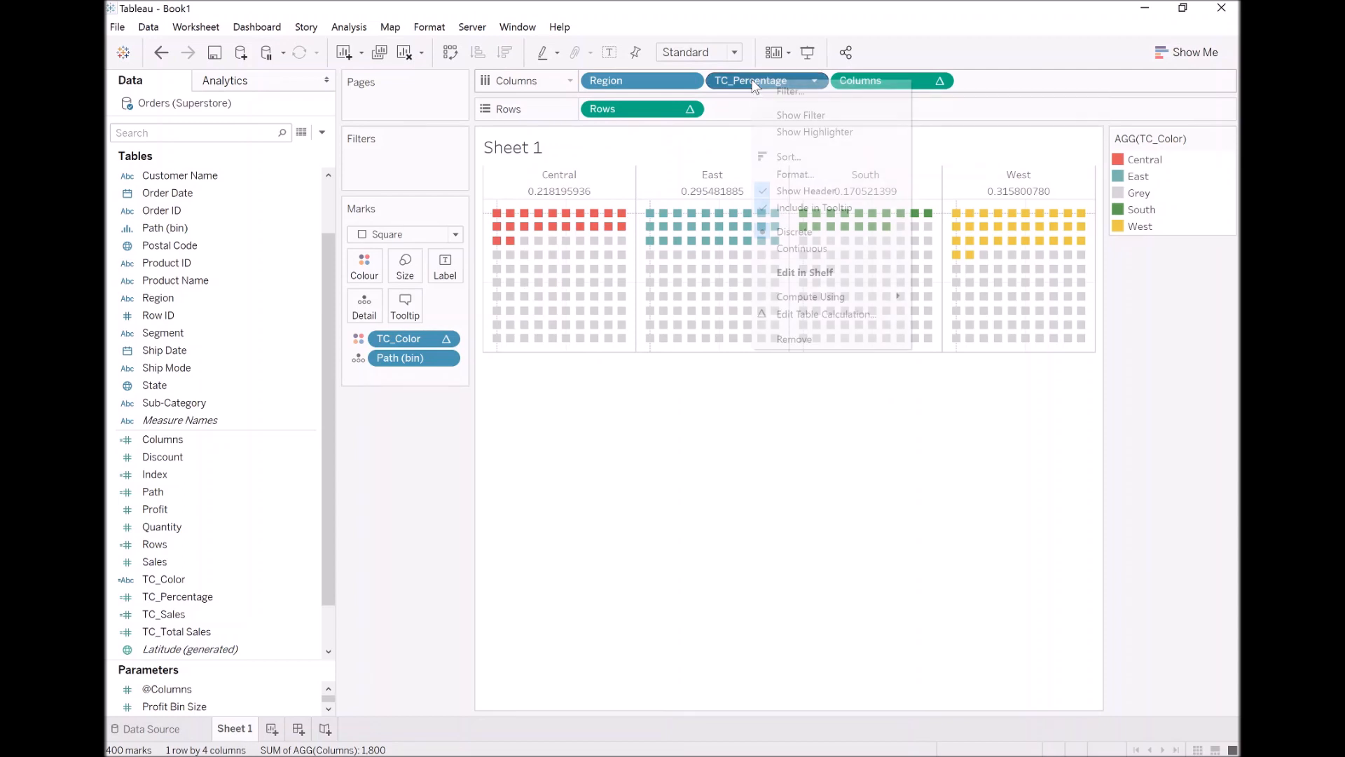
left_click(815, 179)
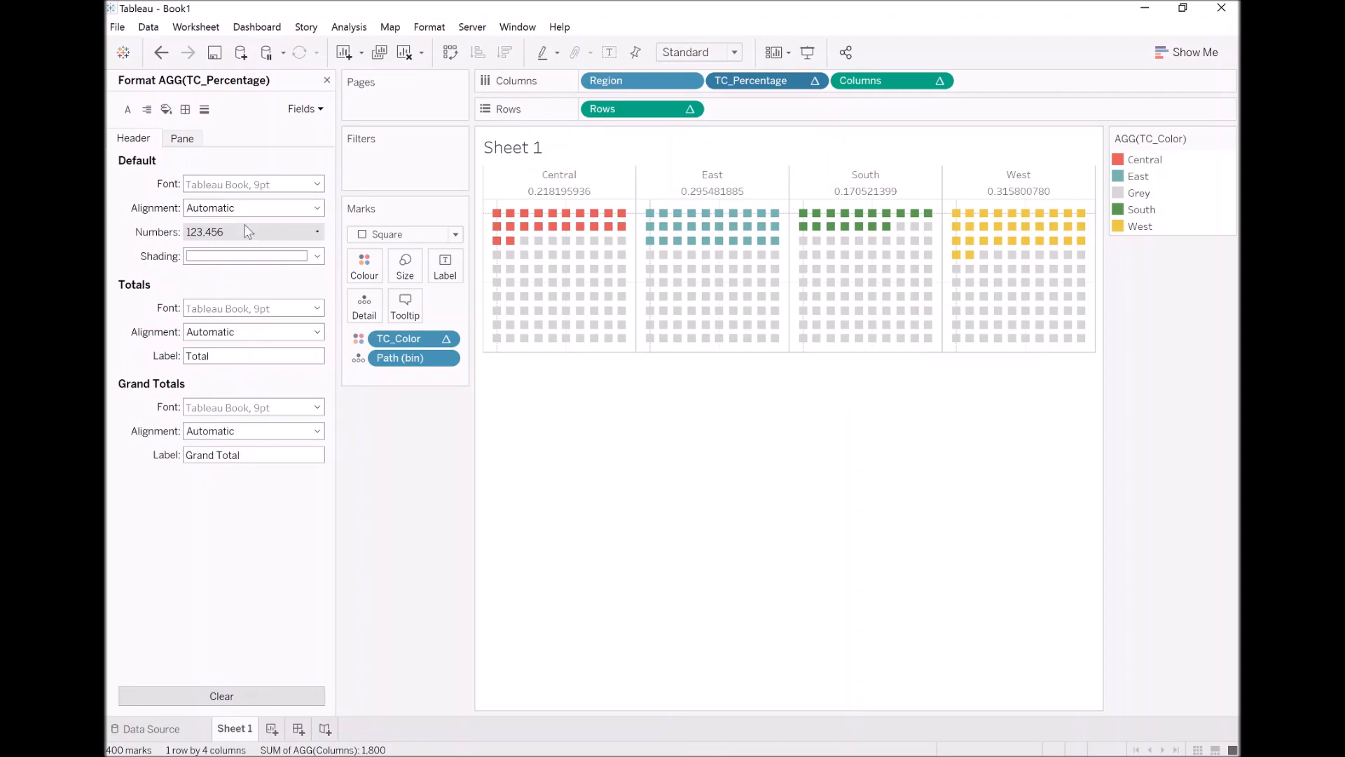
left_click(249, 229)
left_click(243, 335)
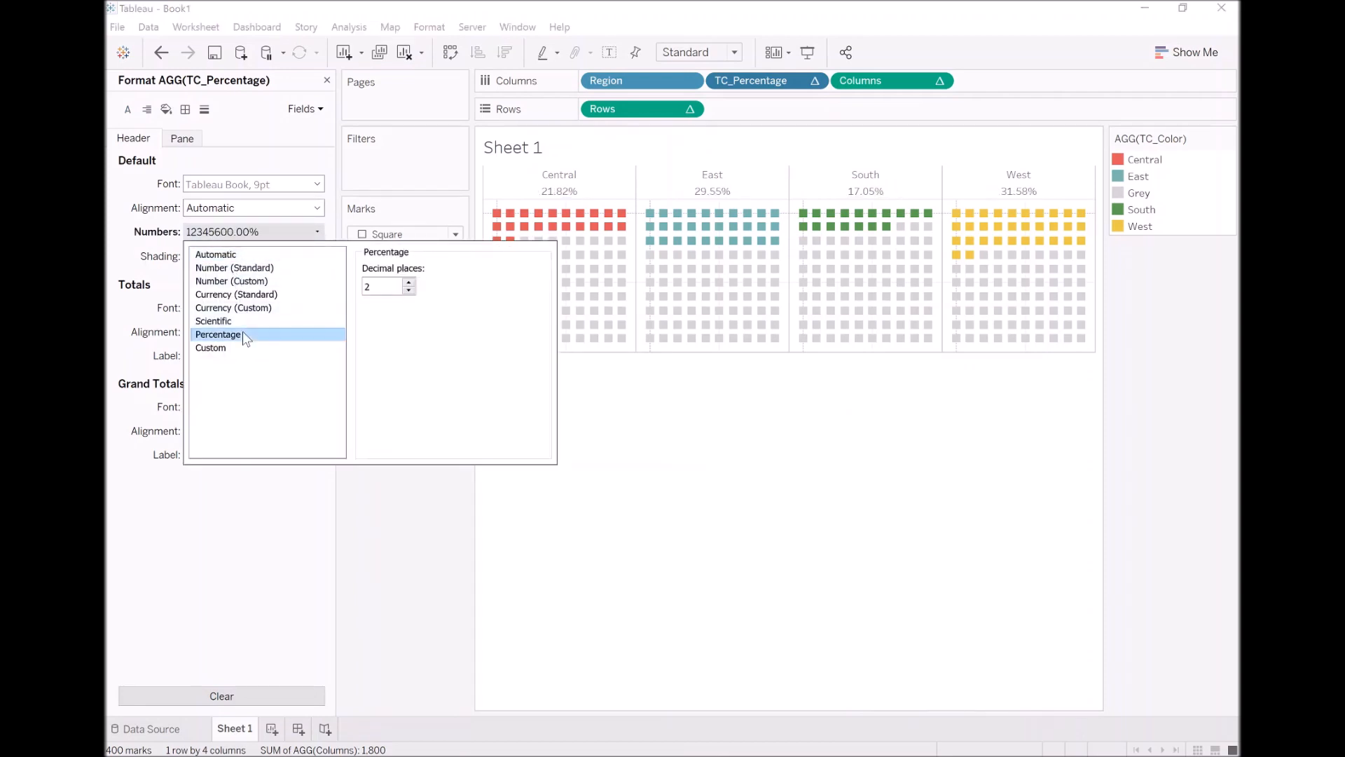
left_click(153, 180)
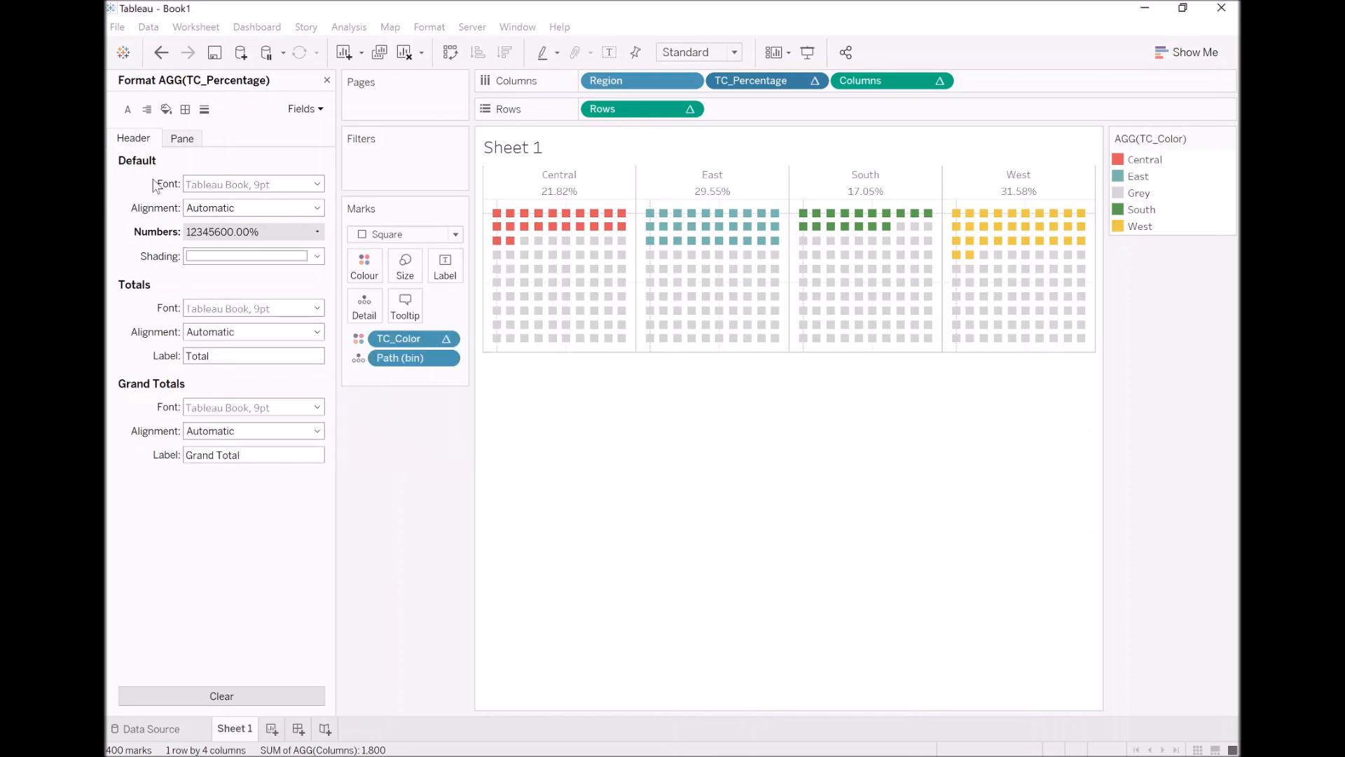
Set the TC_Percentage header font to Tableau Bold, size 20, and try to make the header row taller
left_click(317, 183)
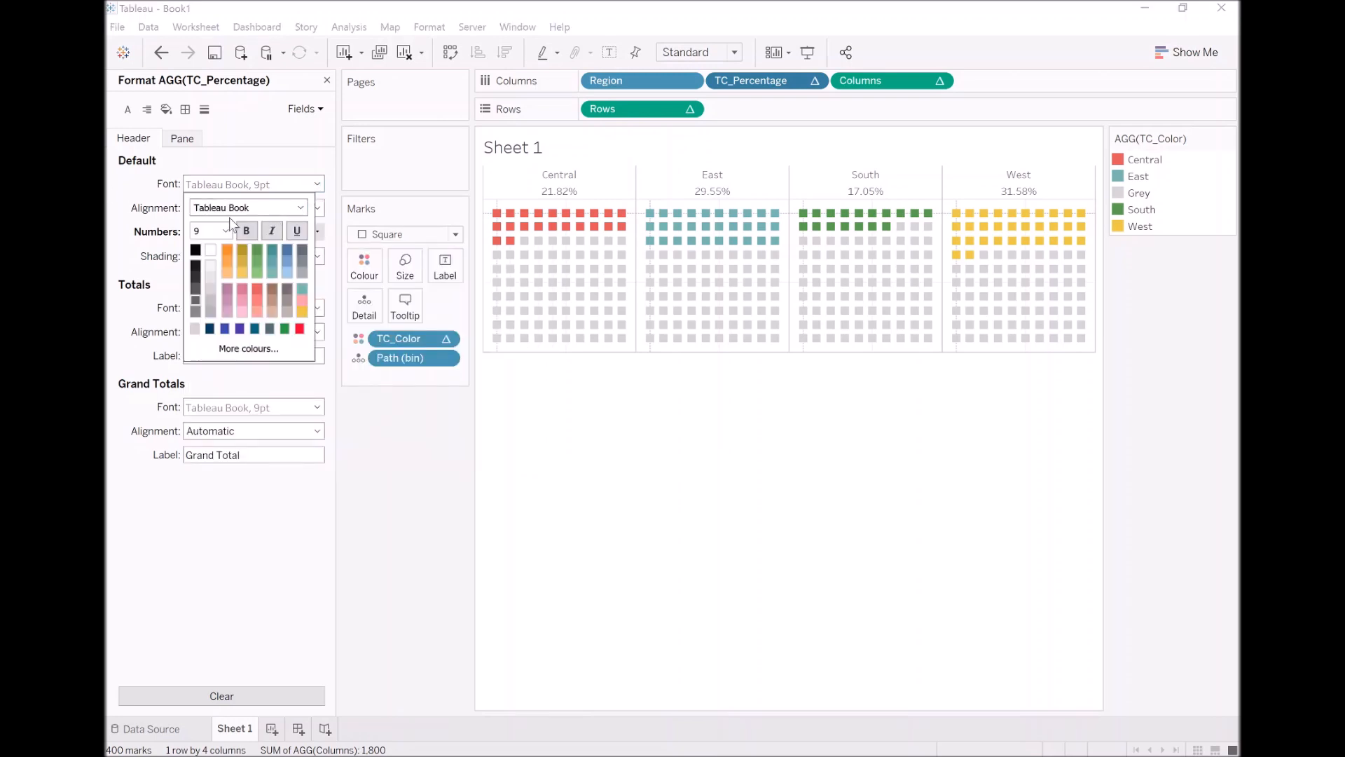
left_click(226, 231)
left_click(211, 352)
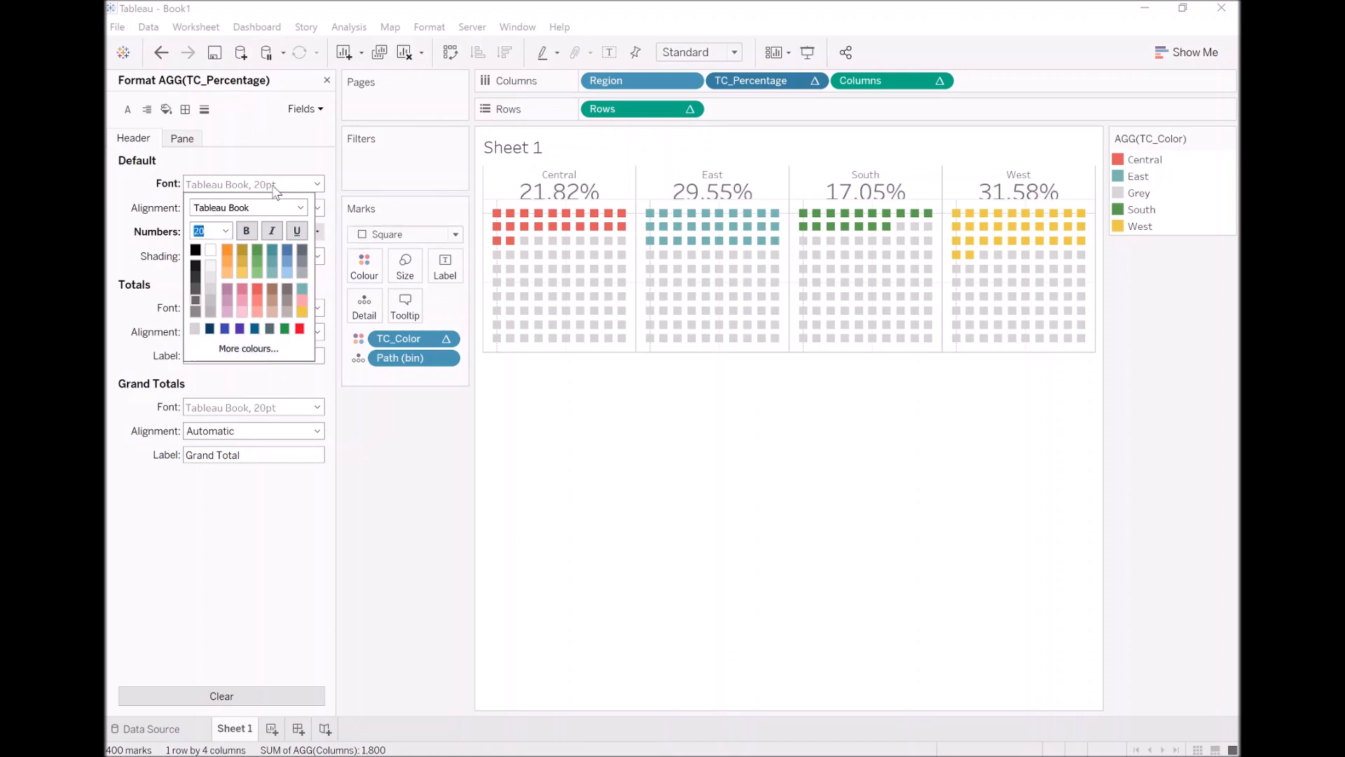
left_click(299, 207)
left_click(217, 220)
left_click(628, 199)
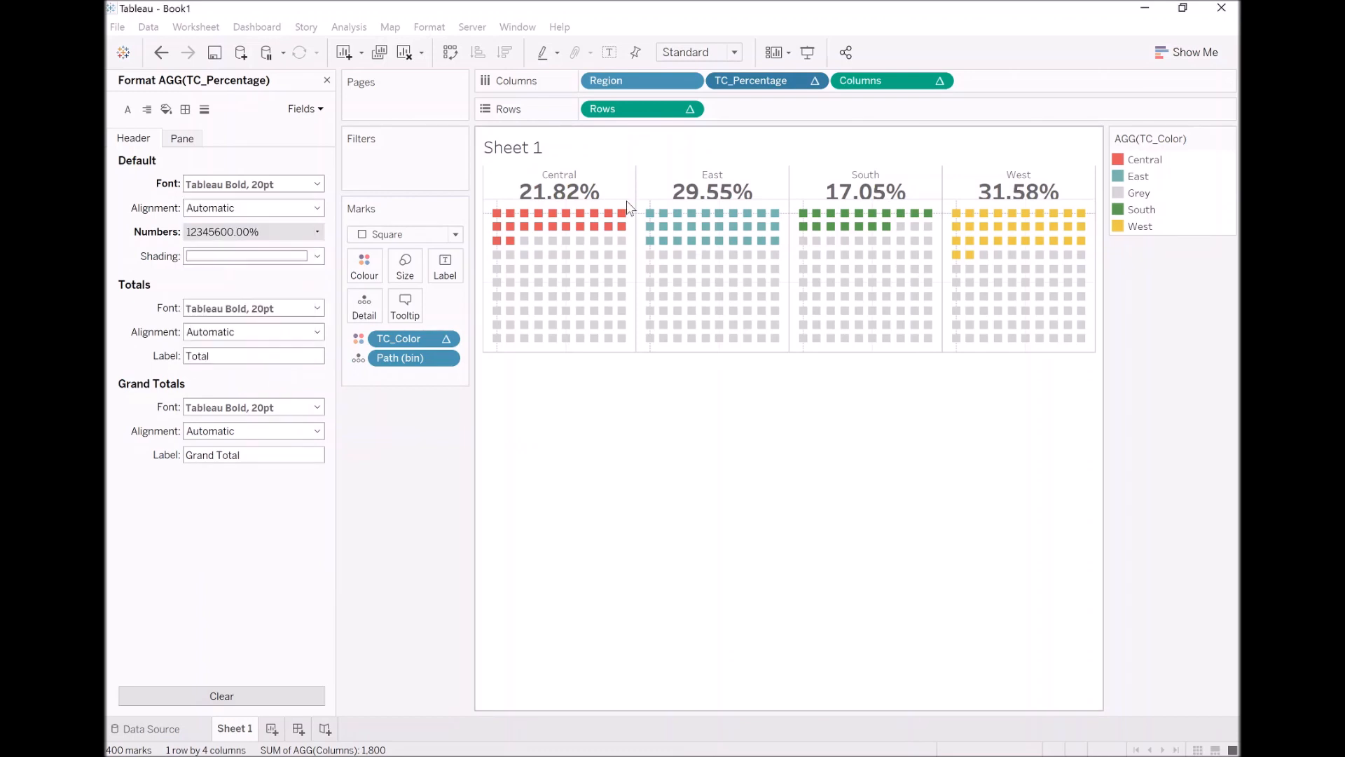
left_click_drag(632, 211, 620, 181)
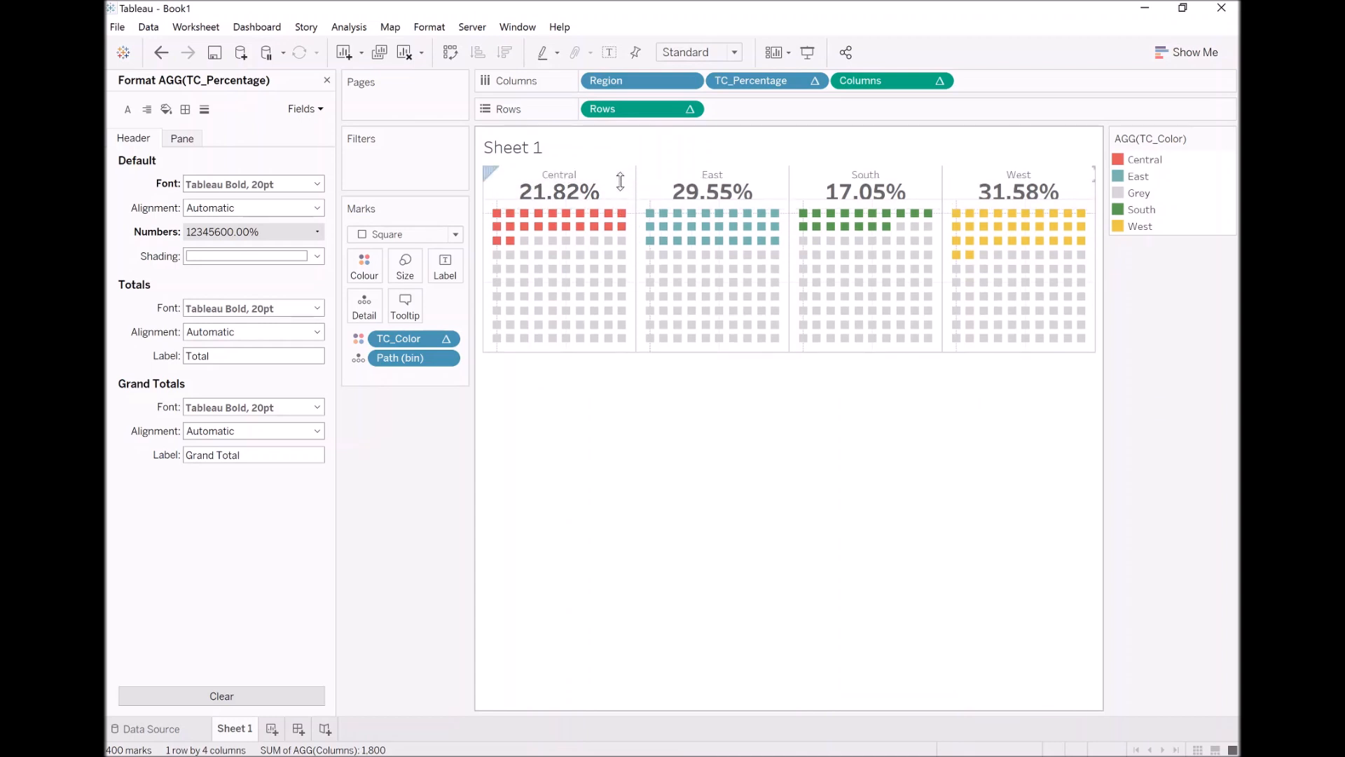
Reduce the TC_Percentage header font size to 16
left_click(316, 184)
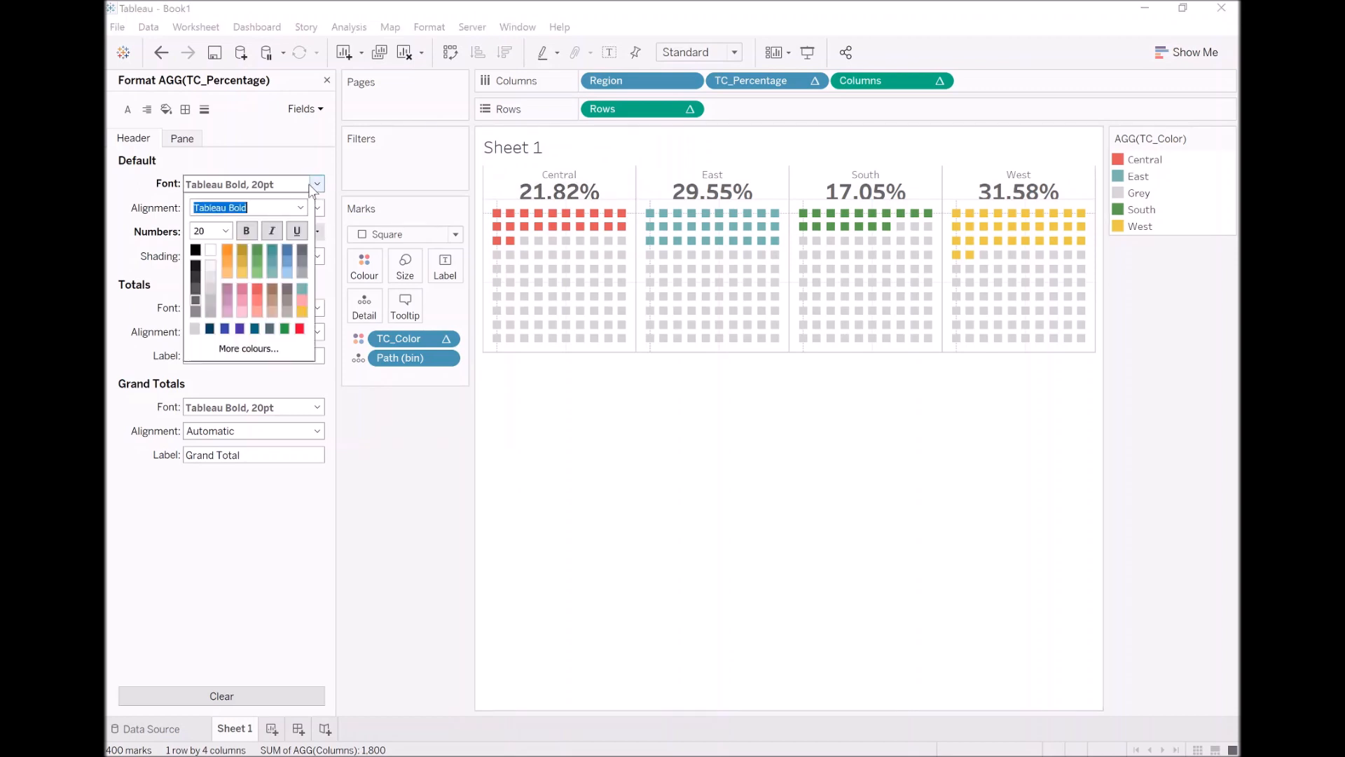
left_click(224, 230)
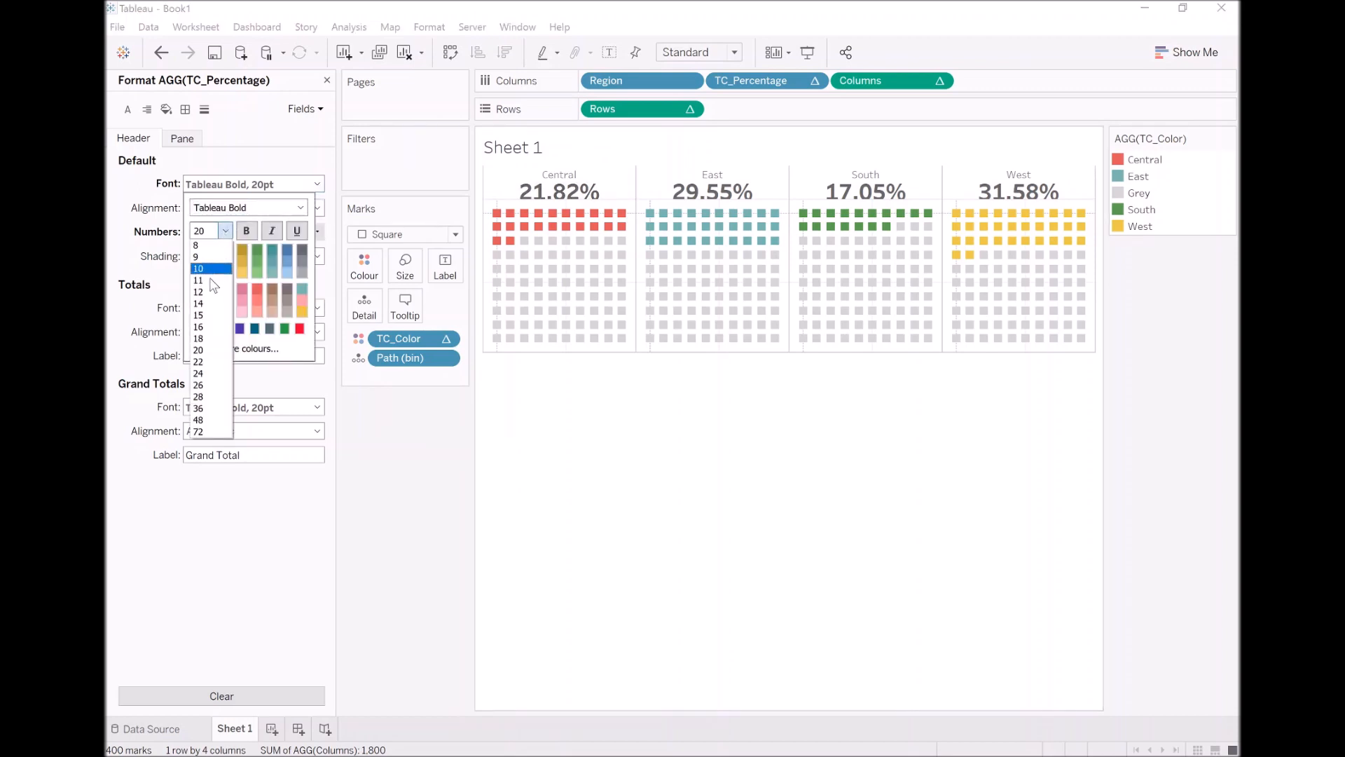
left_click(205, 327)
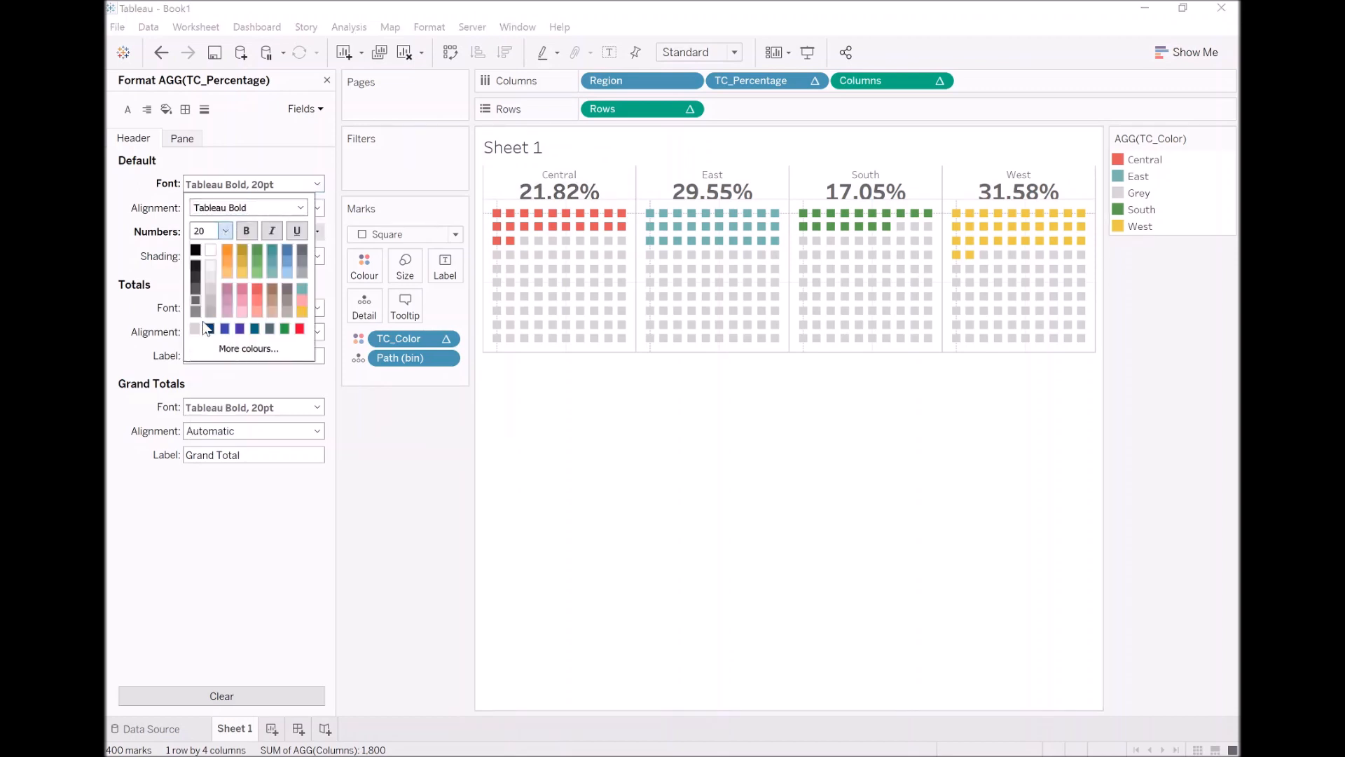
left_click(392, 475)
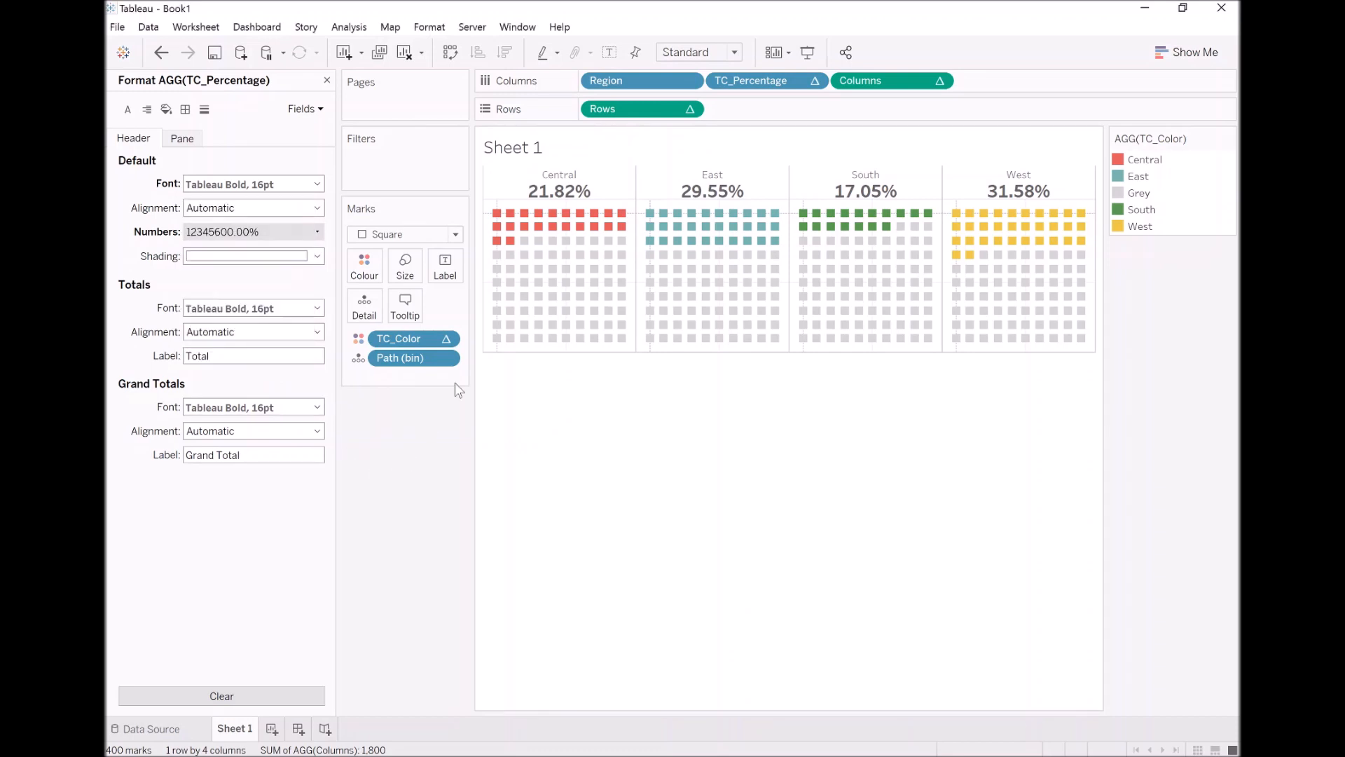
Set the sheet's grid, zero, trend, reference and drop lines and its axis ticks to None
left_click(204, 110)
left_click(210, 184)
left_click(208, 207)
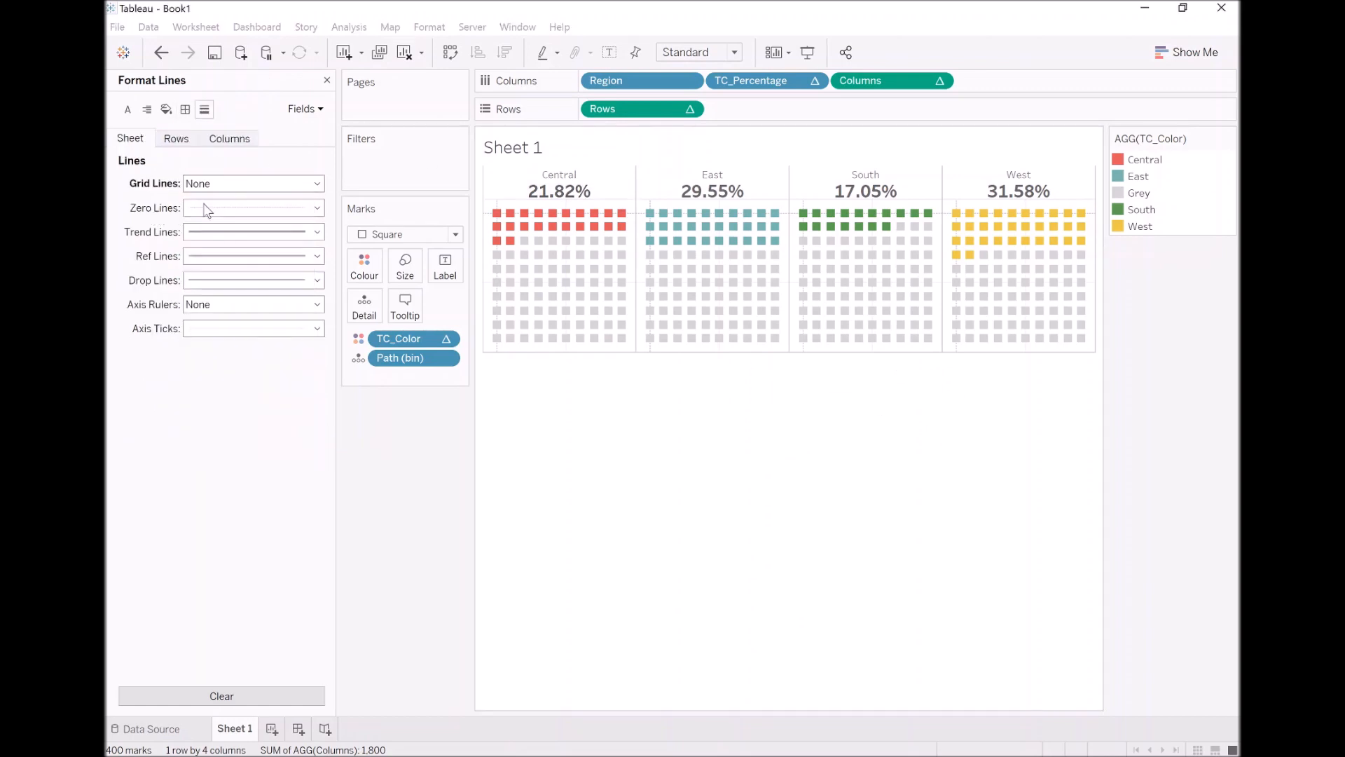
left_click(209, 208)
left_click(208, 229)
left_click(198, 236)
left_click(221, 255)
left_click(210, 257)
left_click(225, 278)
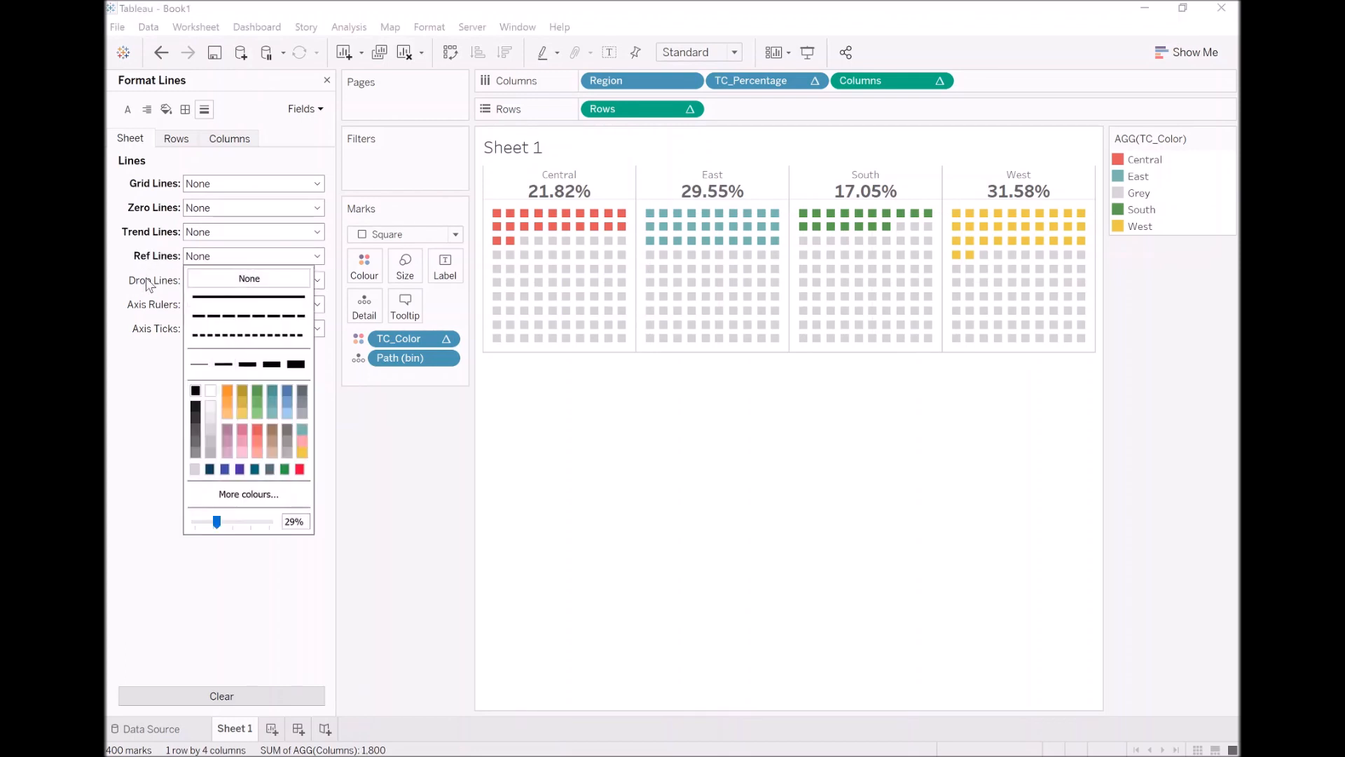
left_click(210, 278)
left_click(225, 303)
left_click(210, 303)
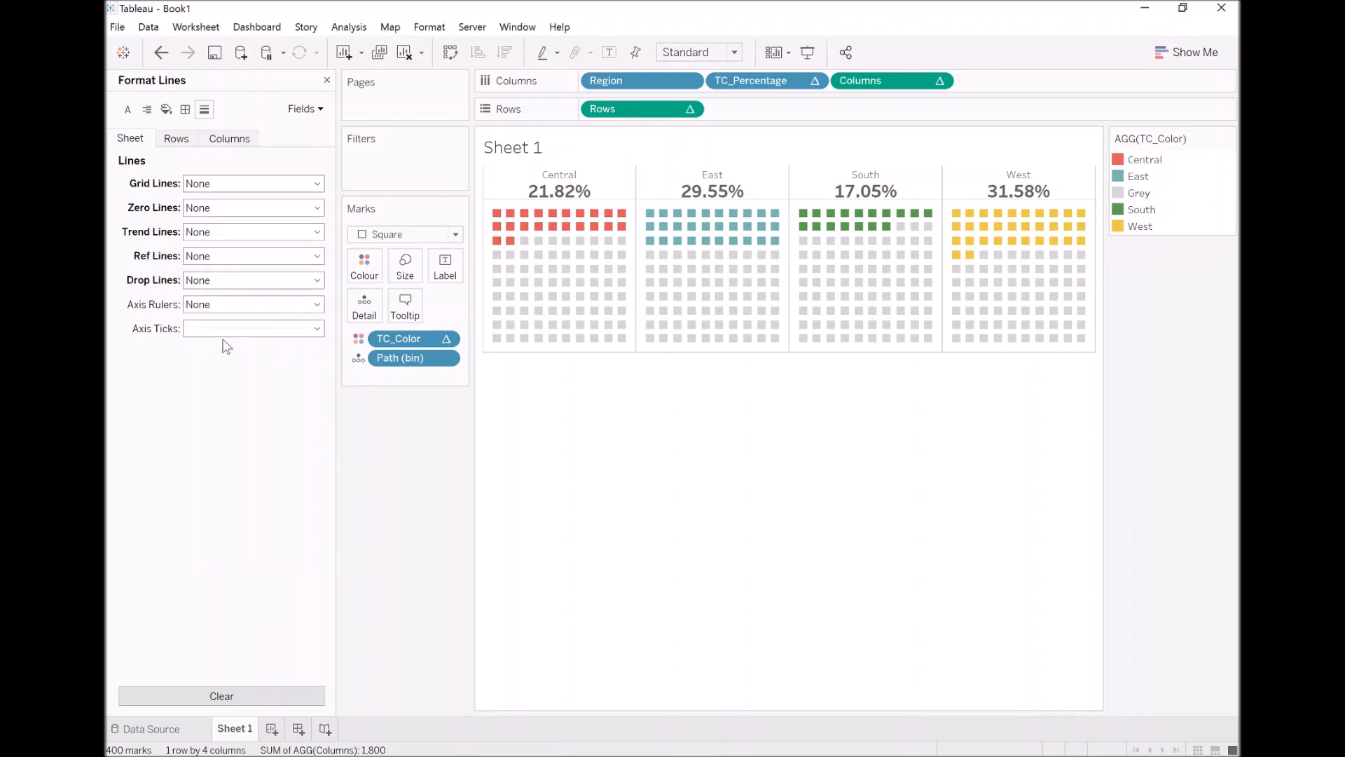
left_click(224, 328)
left_click(280, 350)
Remove the row divider borders for pane and header, and make the column divider's pane border a dashed line
right_click(631, 202)
left_click(694, 288)
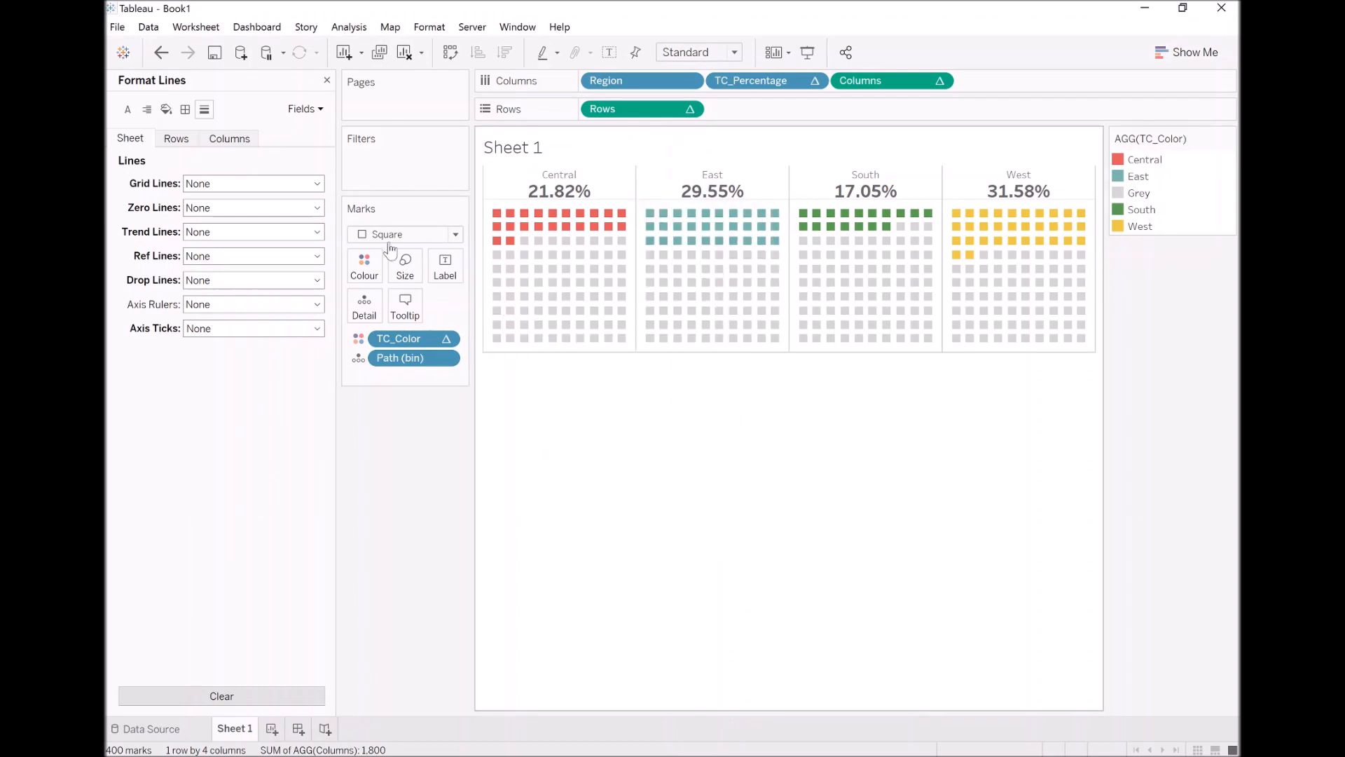
left_click(205, 109)
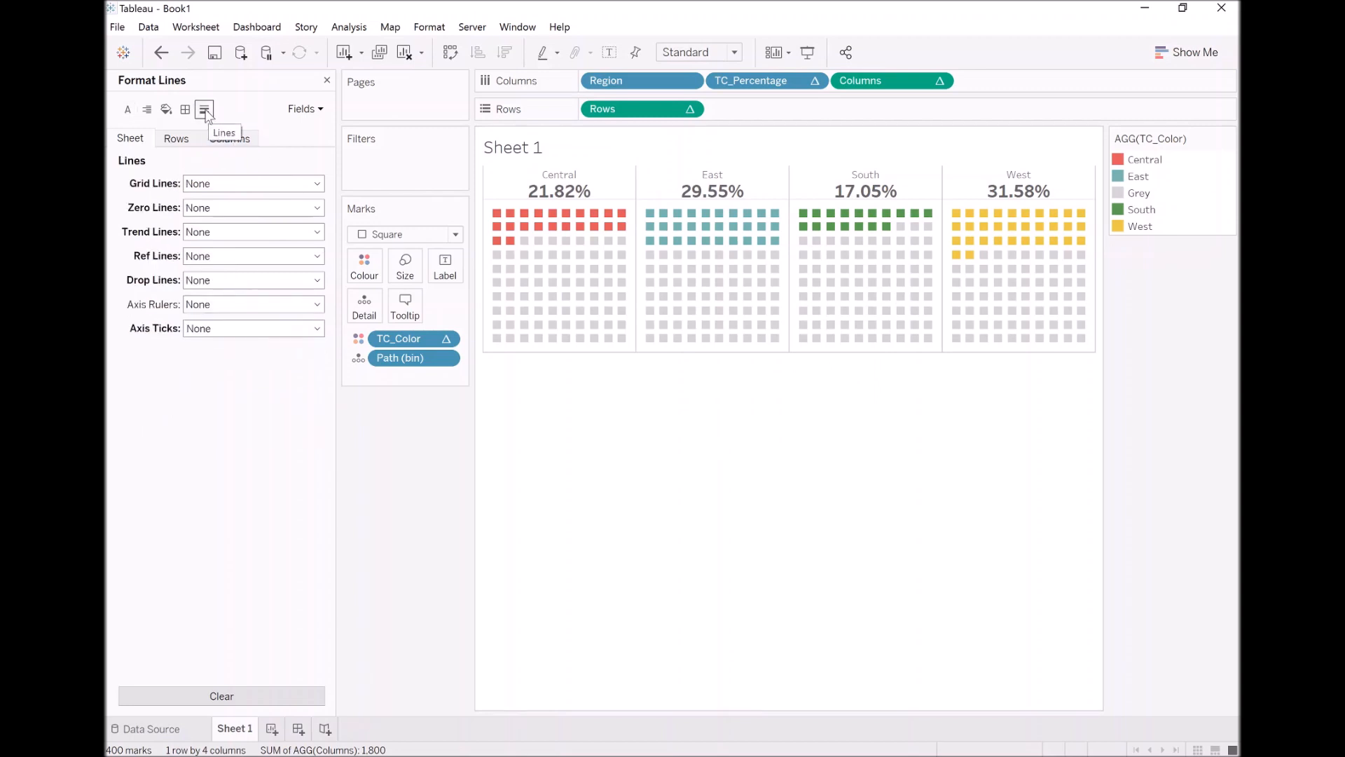
left_click(185, 109)
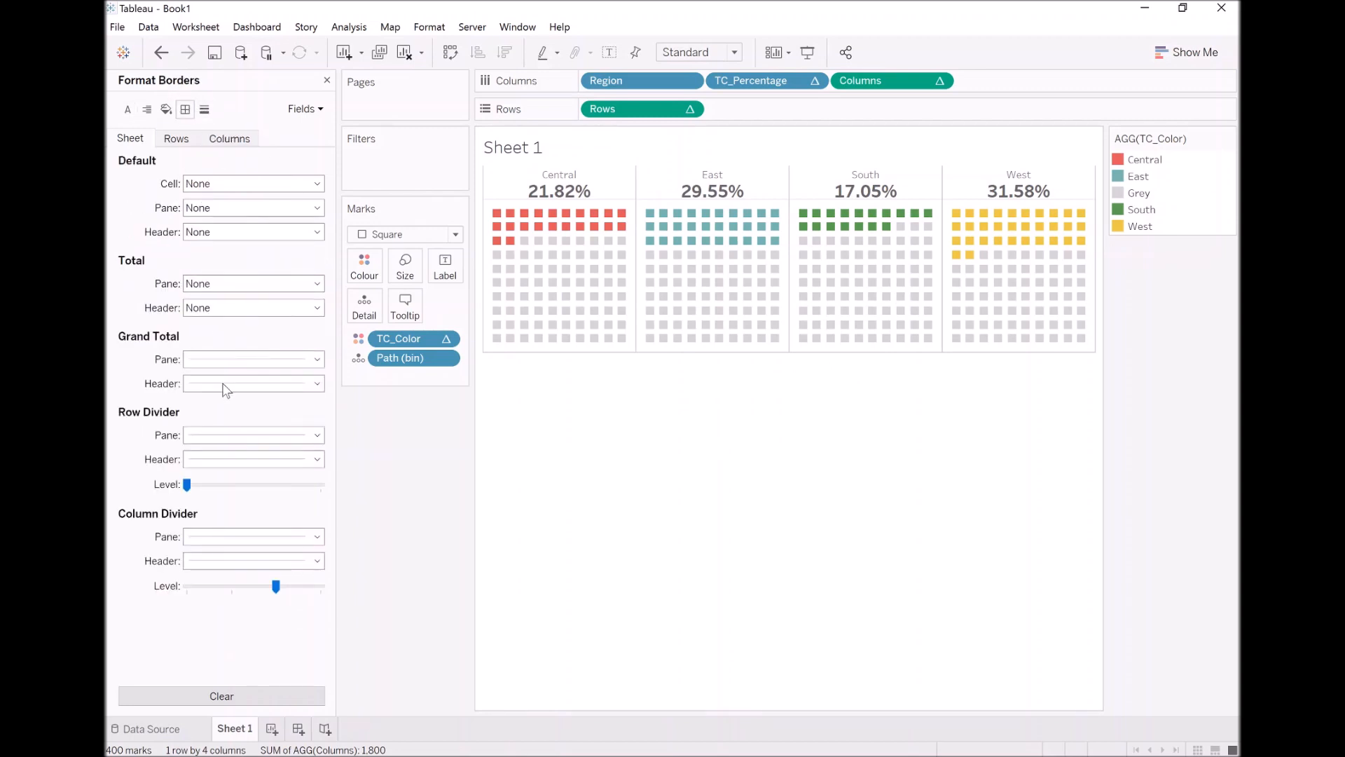
left_click(224, 435)
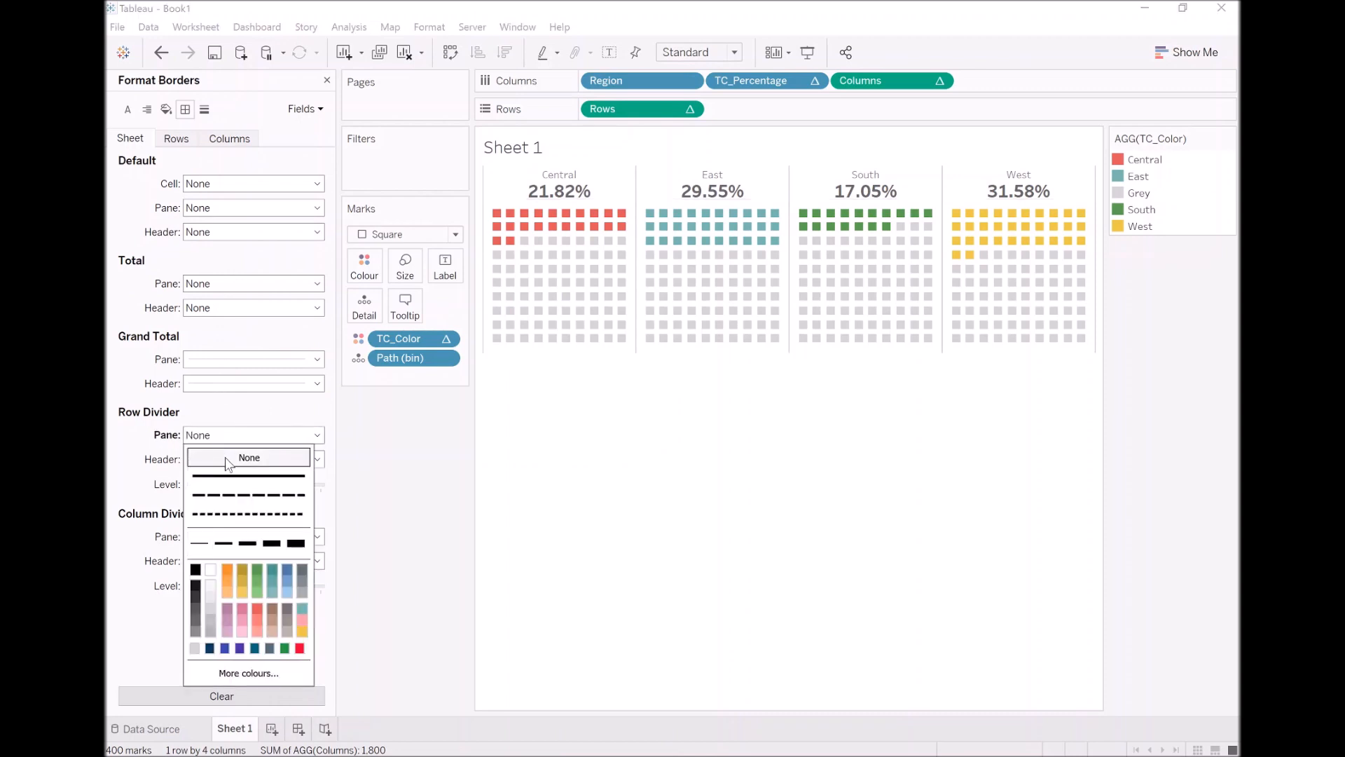
left_click(148, 483)
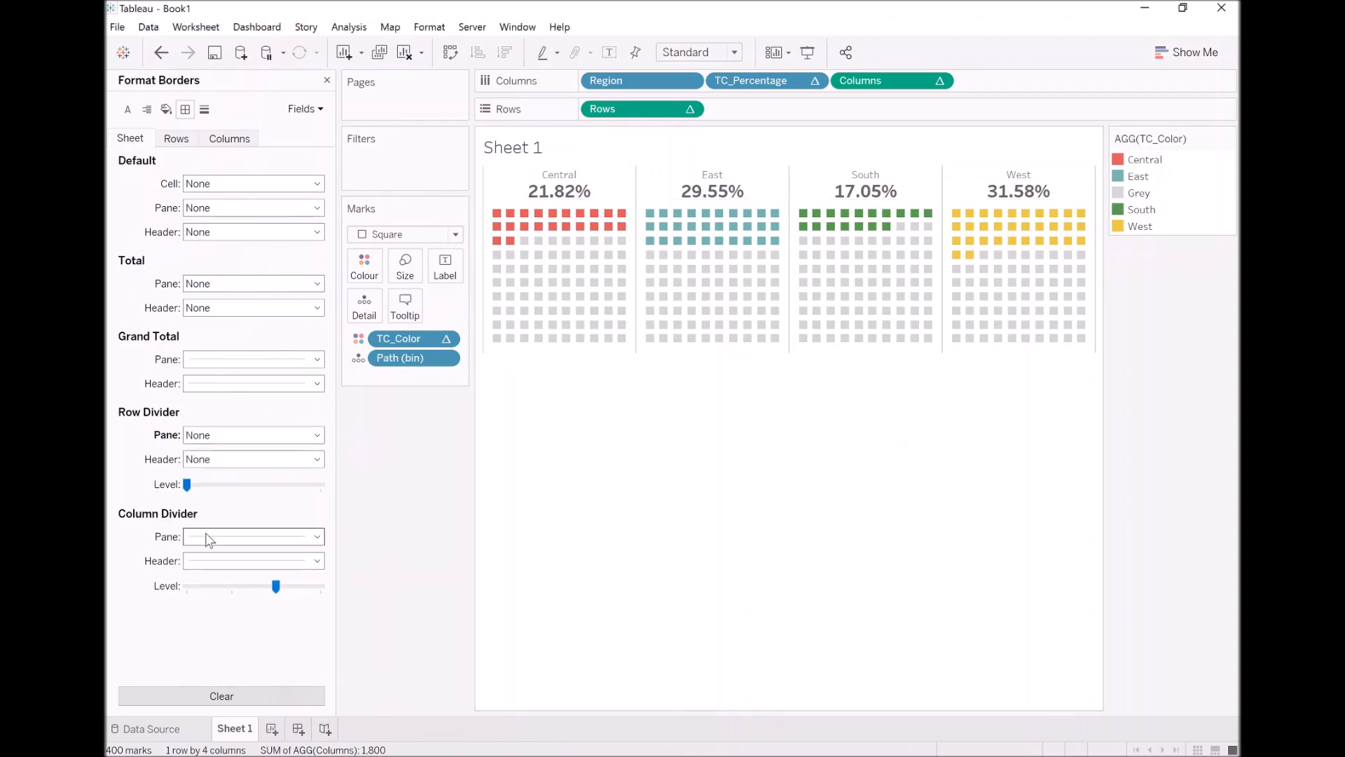
left_click(219, 538)
left_click(261, 343)
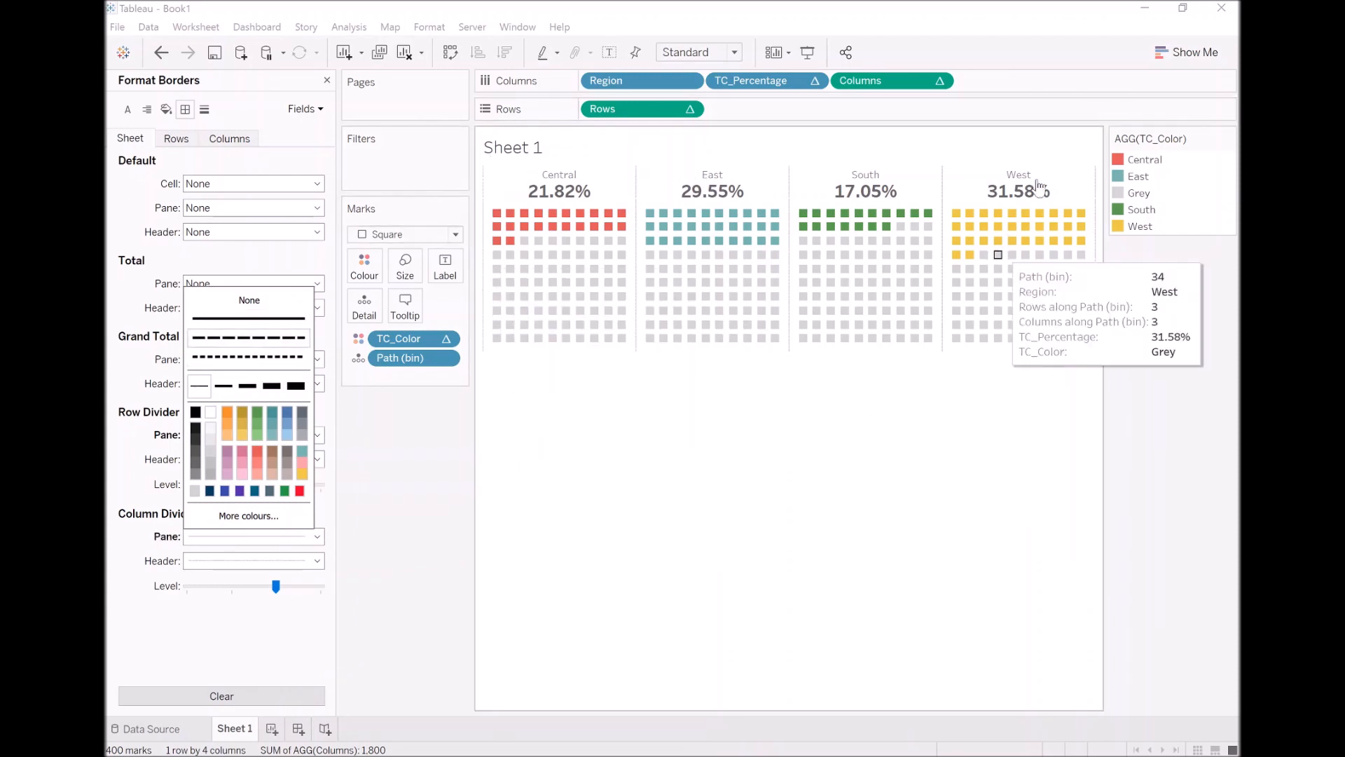
Hide the TC_Color legend card and rename the worksheet to Waffle Chart
left_click(1230, 137)
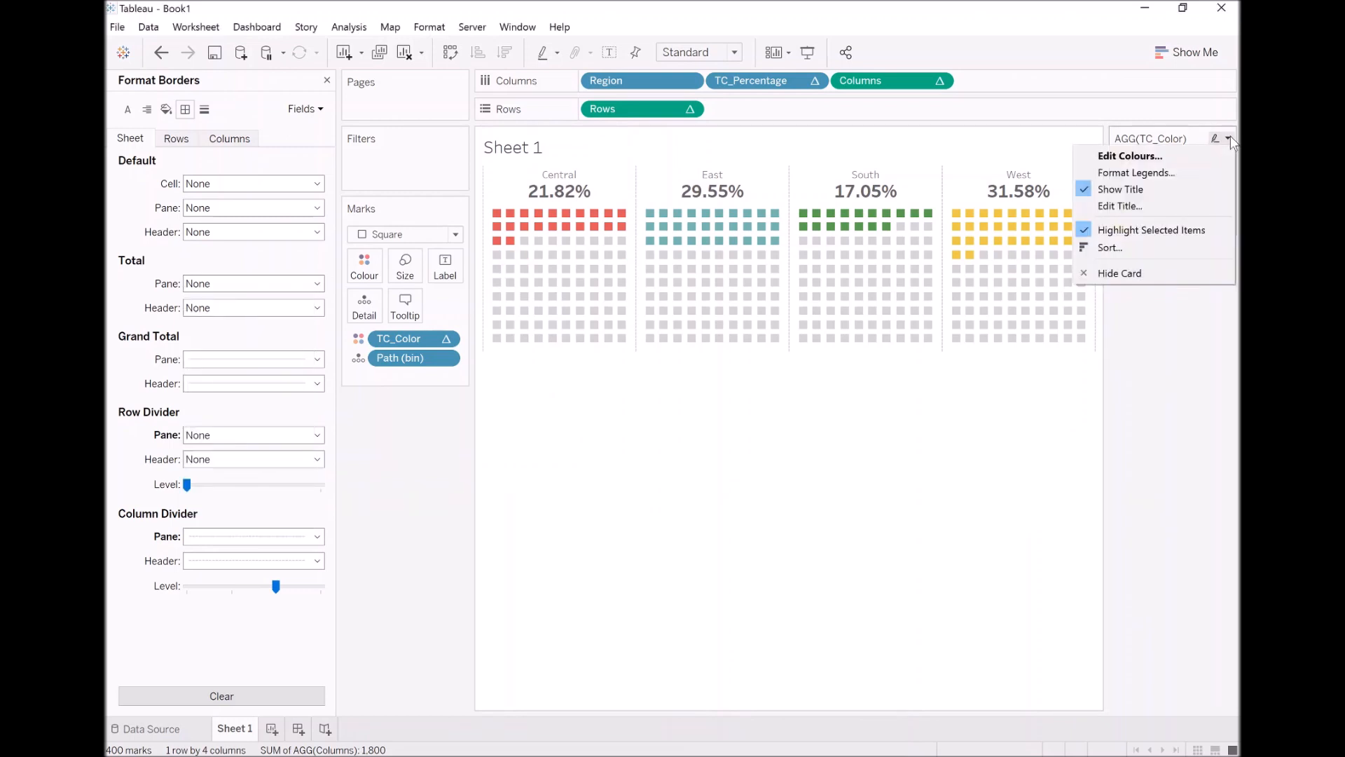
left_click(1170, 274)
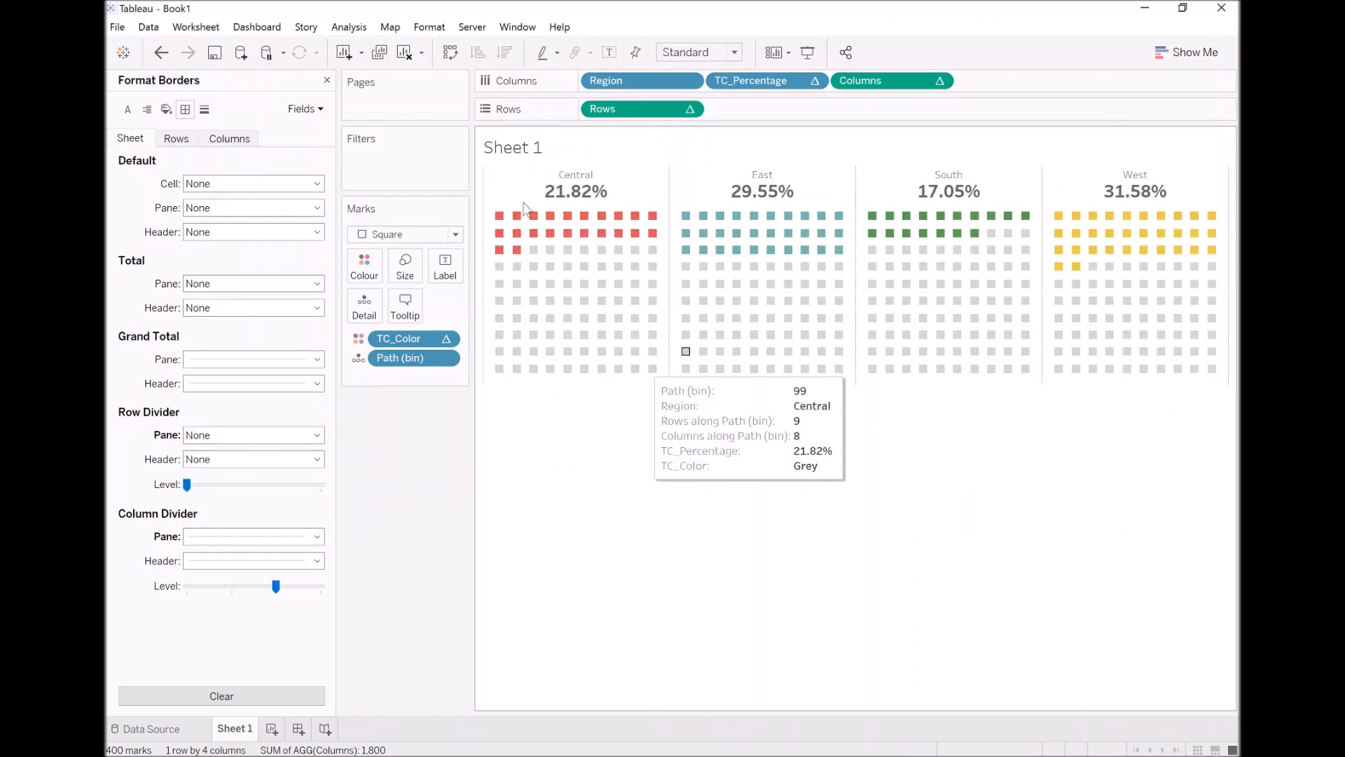
double_click(246, 729)
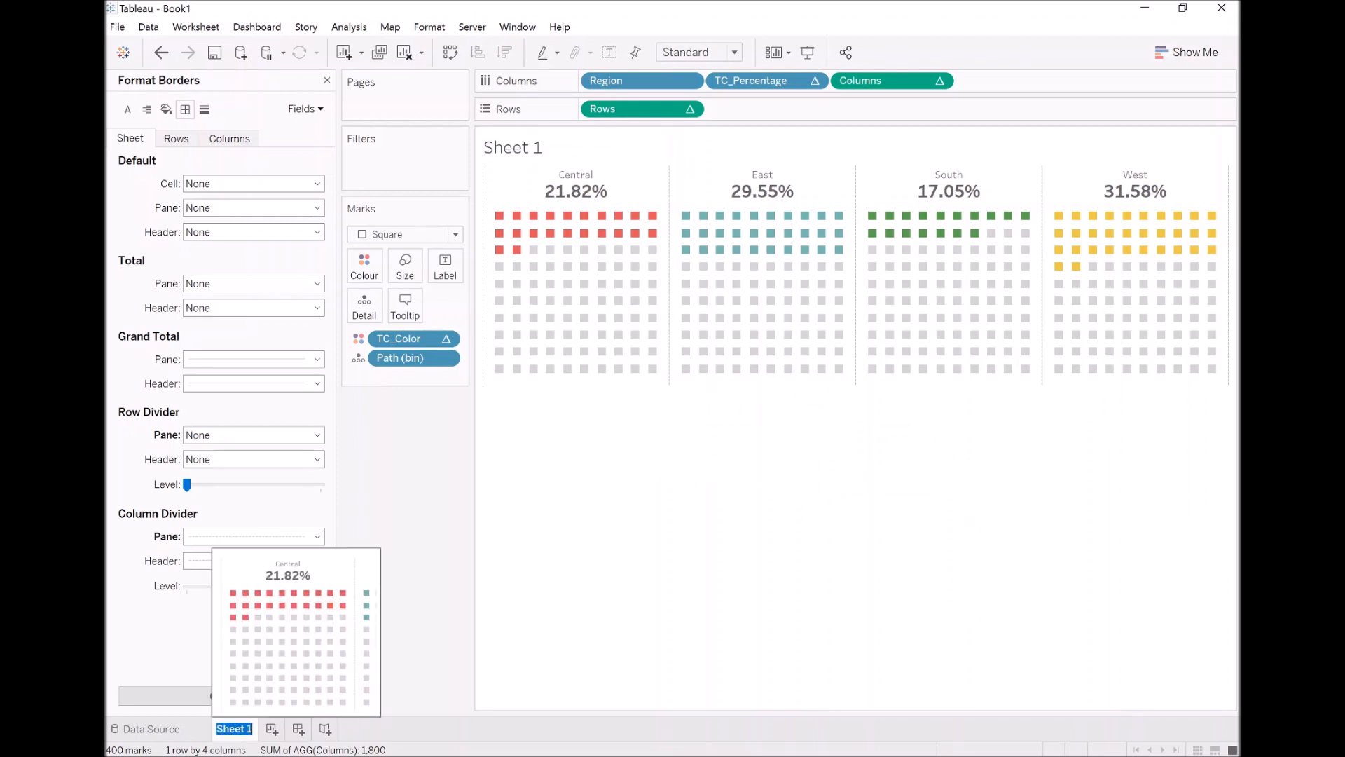
type("Waffle Chart")
key("Return")
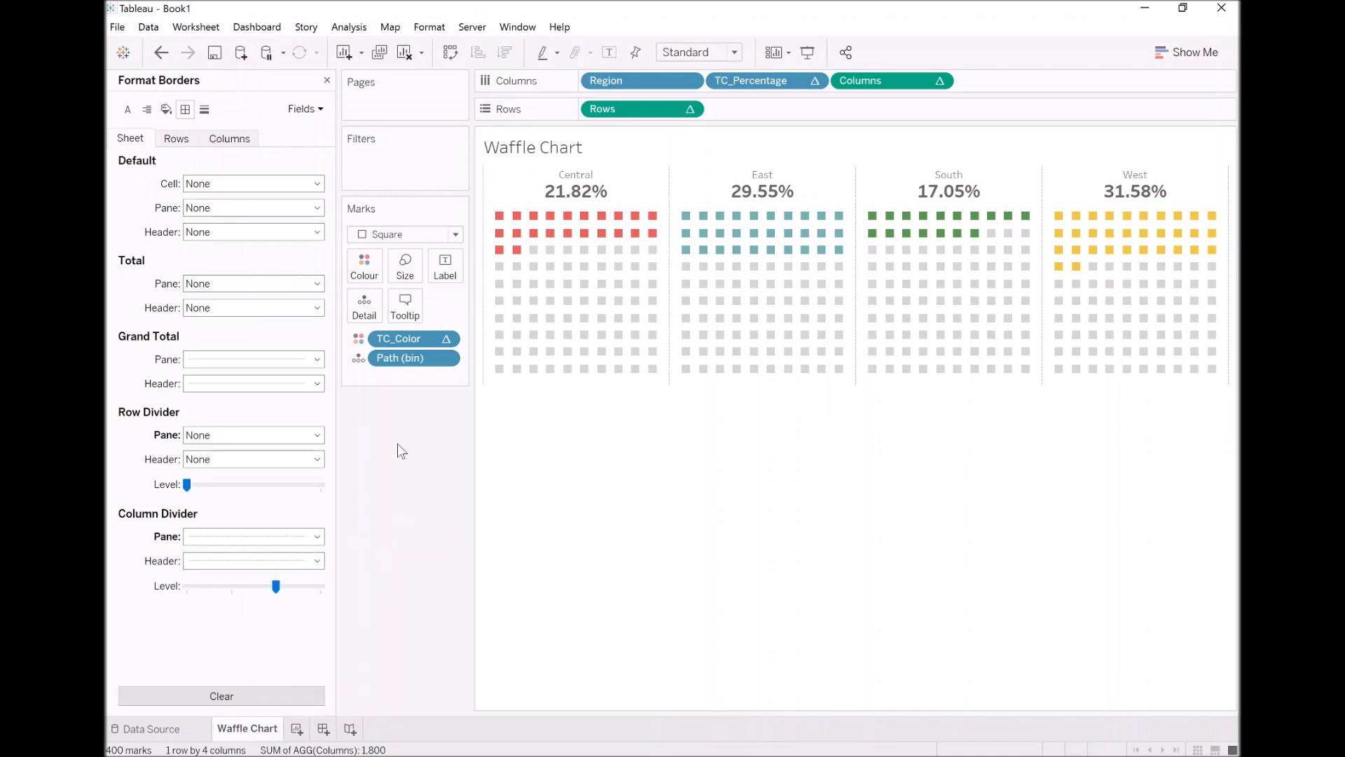
Turn on the workbook's default animations with a duration of 1.00 seconds (Slow)
left_click(430, 30)
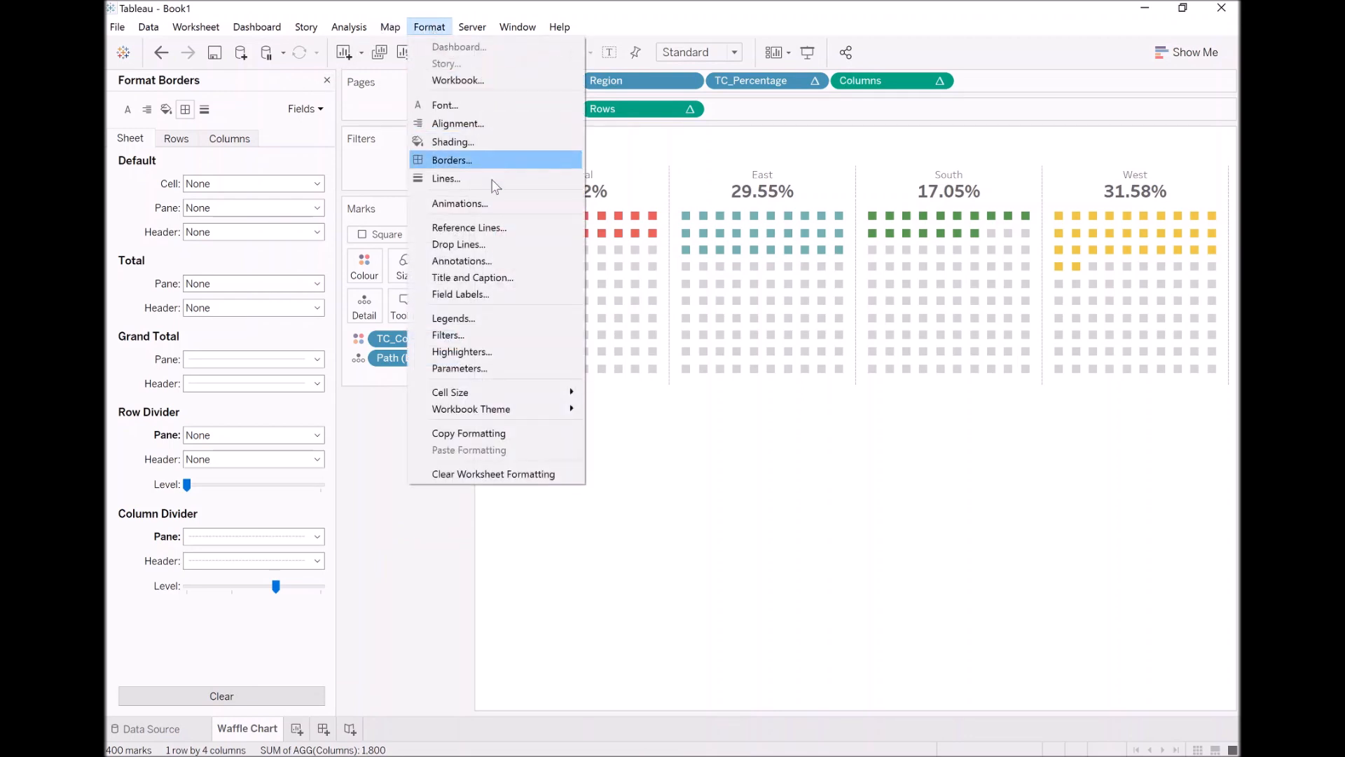
left_click(489, 201)
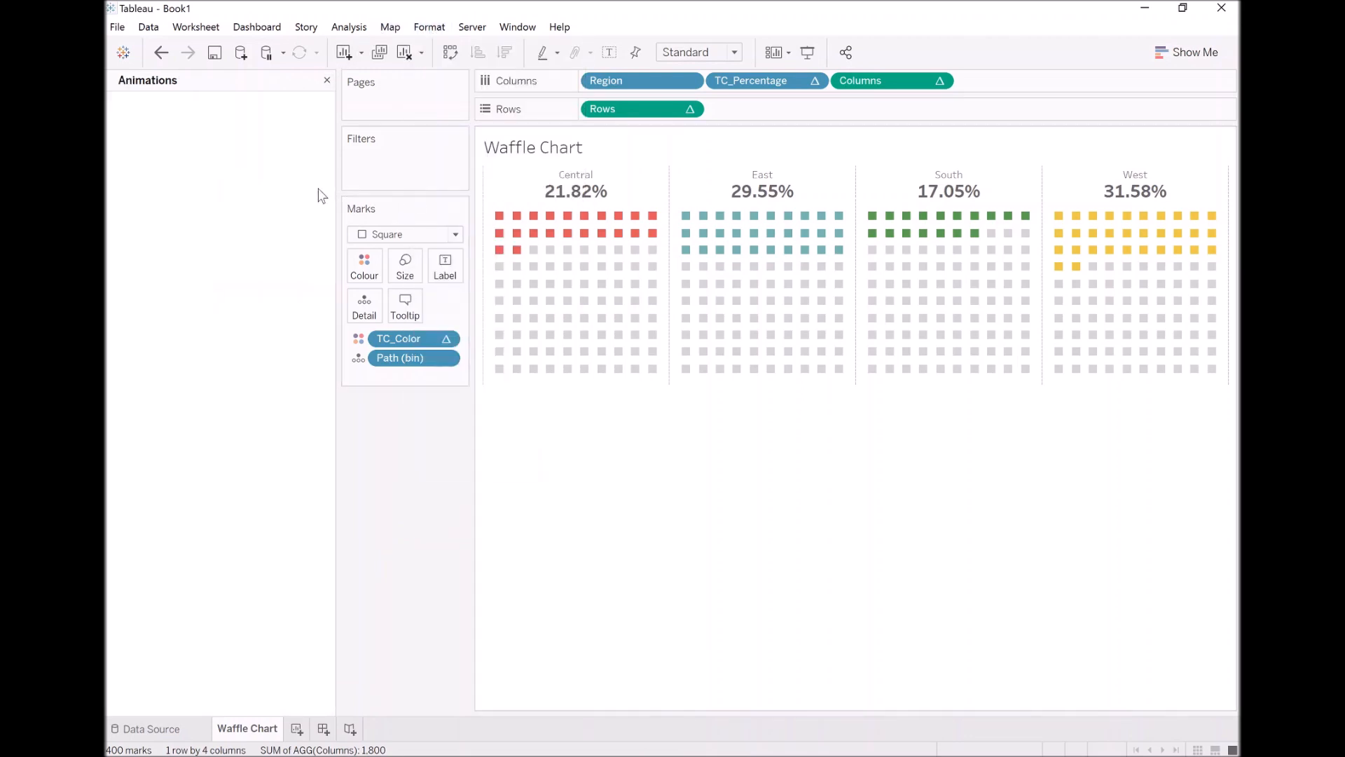
left_click(187, 146)
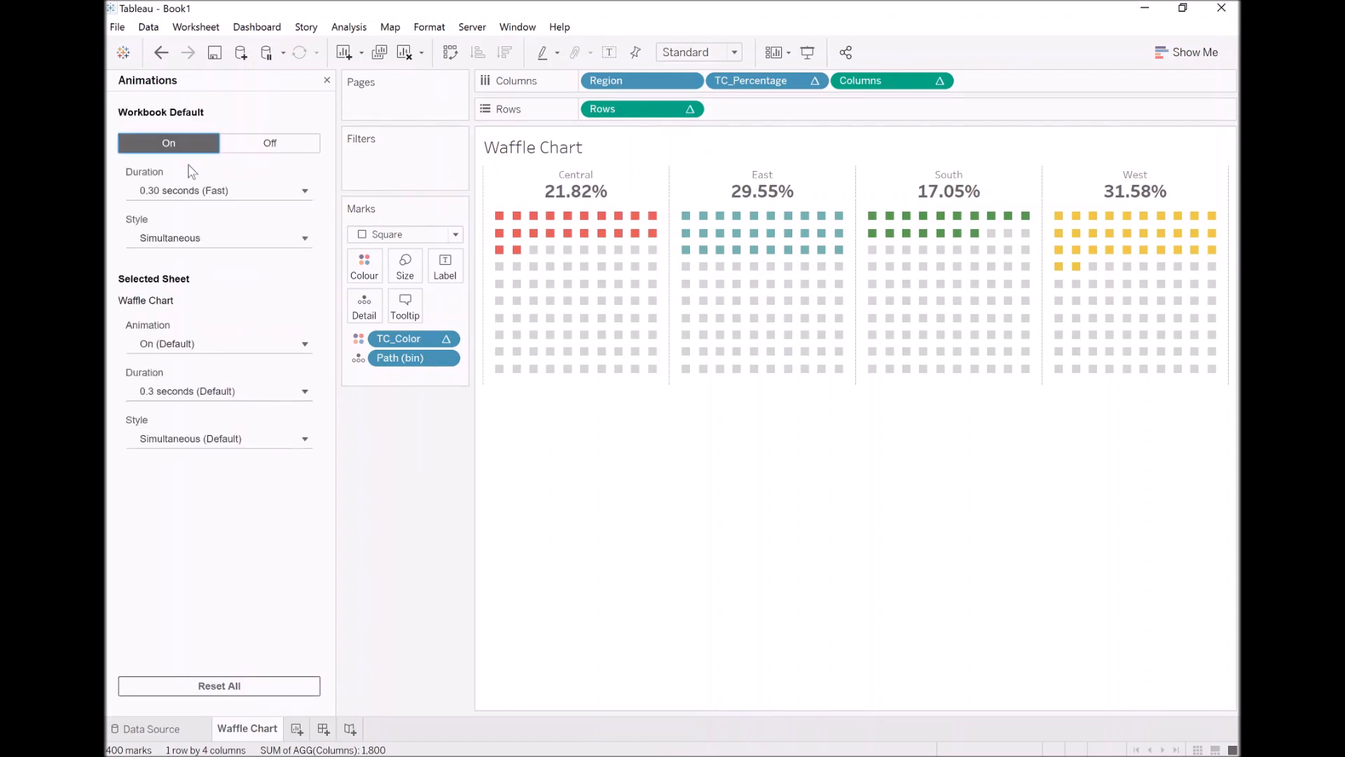
left_click(210, 191)
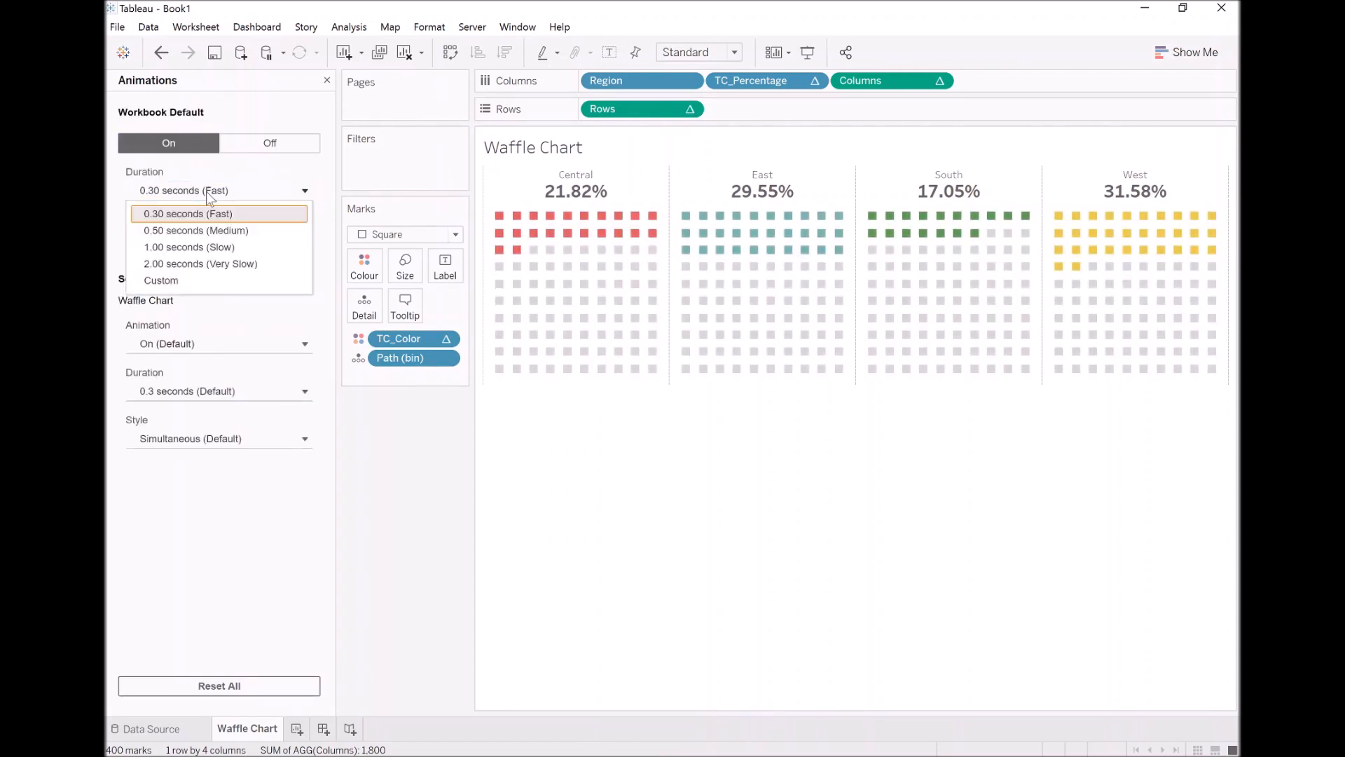
left_click(207, 245)
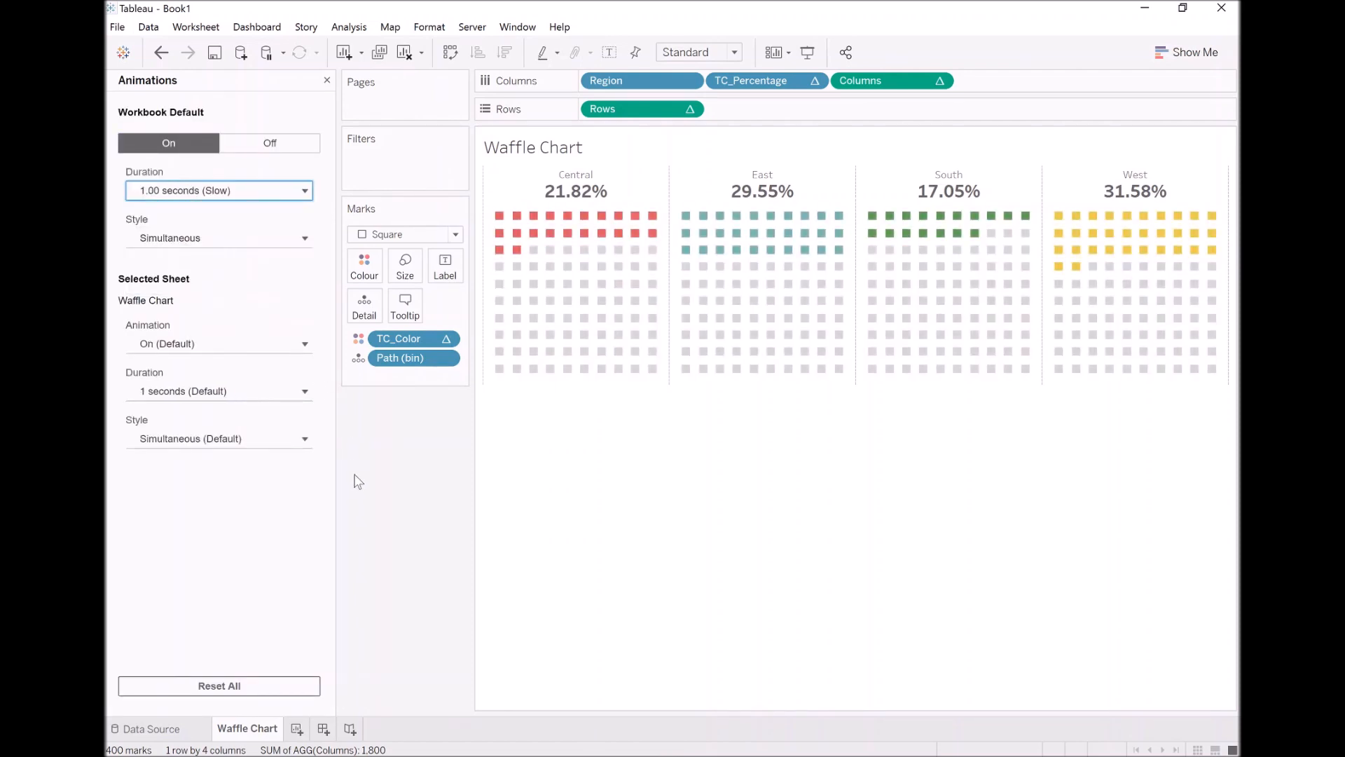
left_click(326, 80)
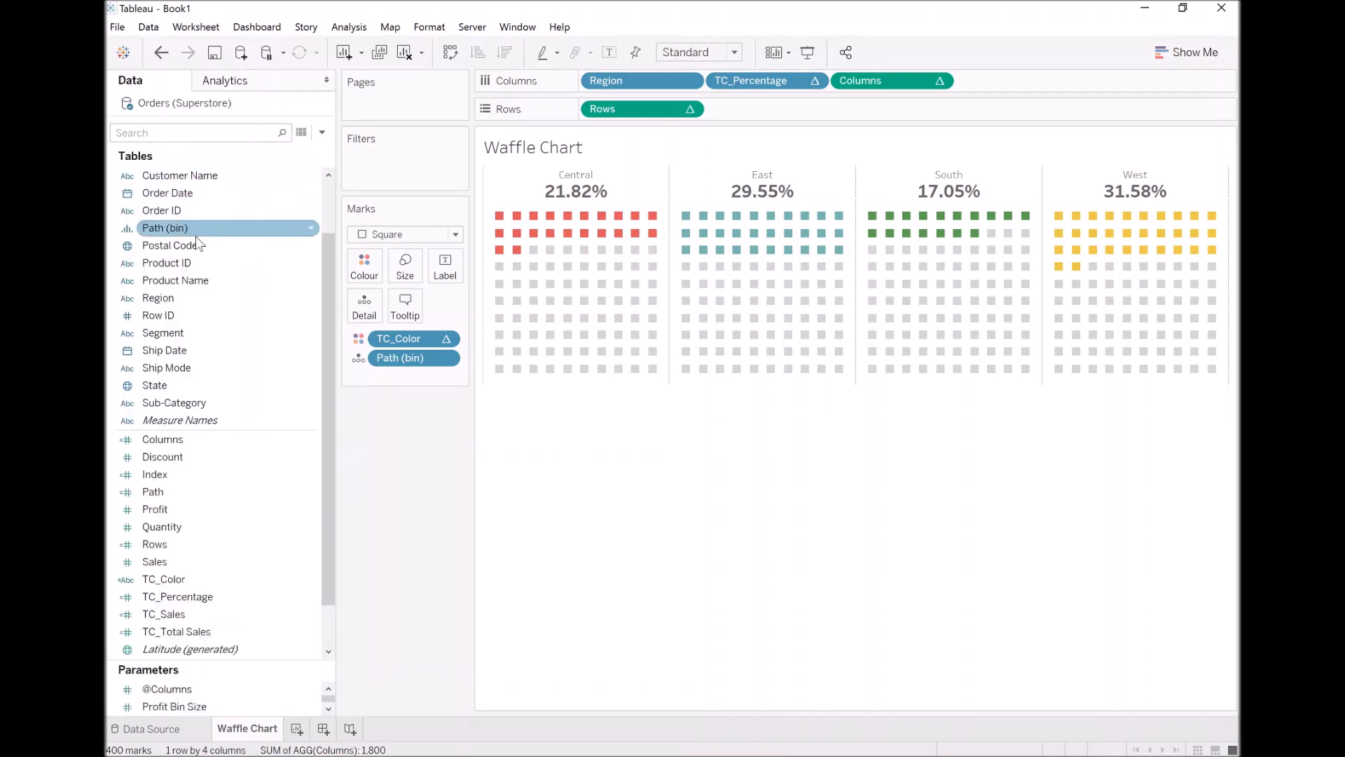
Filter the chart by the year of Order Date, including only 2020
left_click_drag(182, 196, 403, 166)
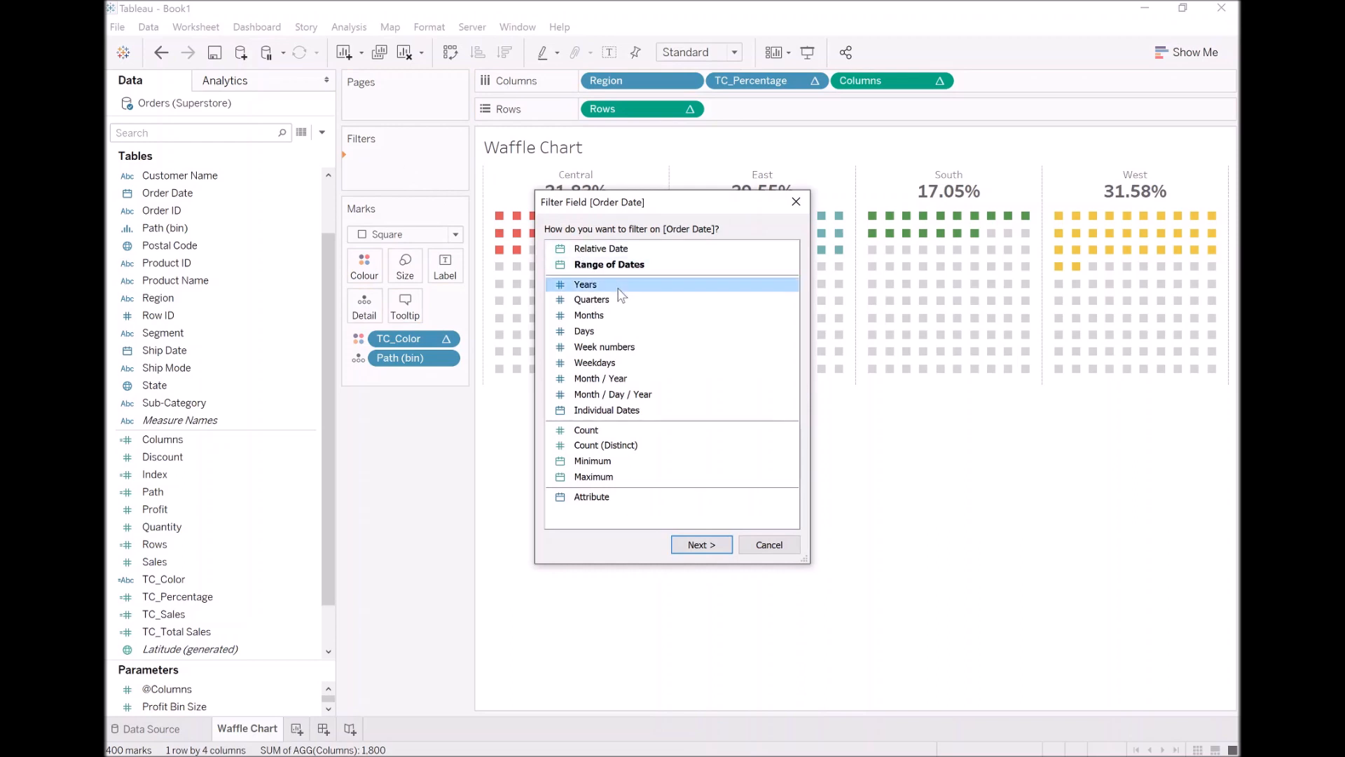
double_click(608, 285)
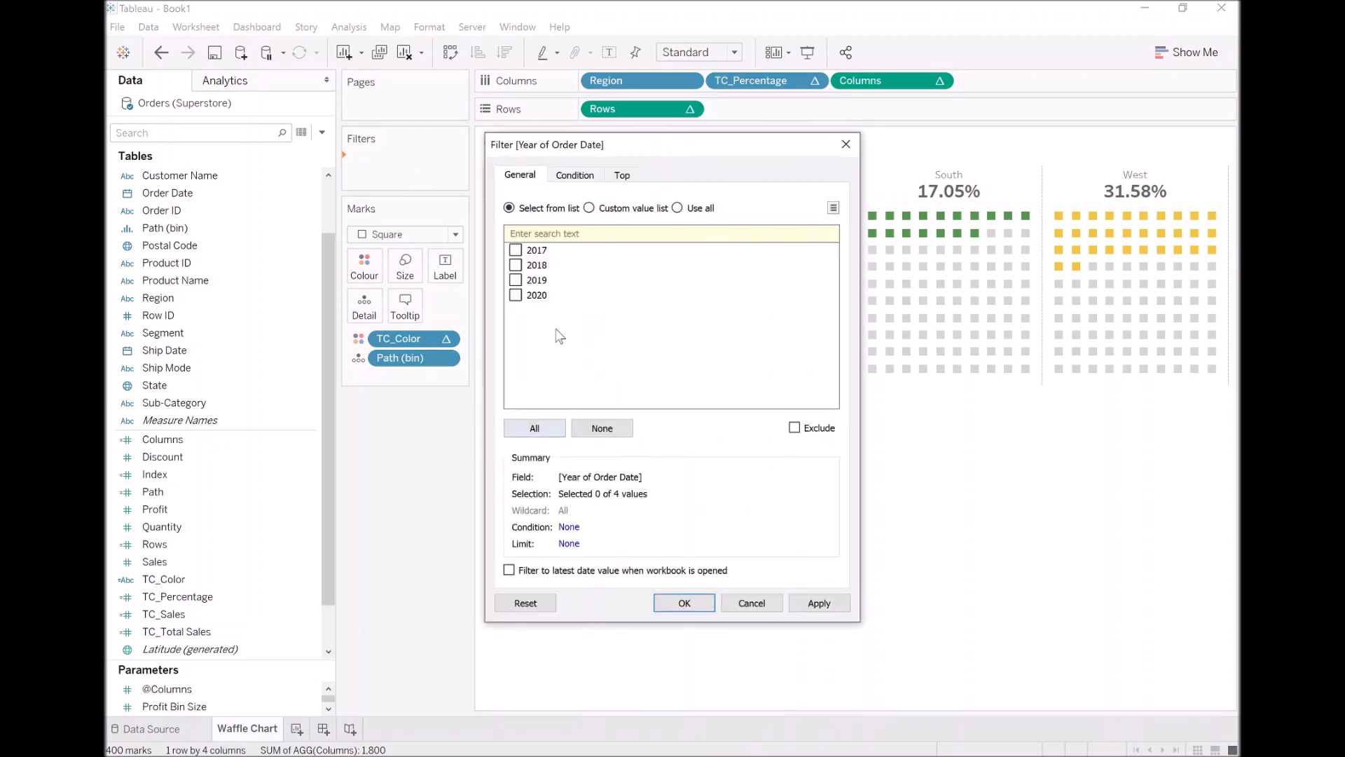
left_click(517, 296)
left_click(694, 604)
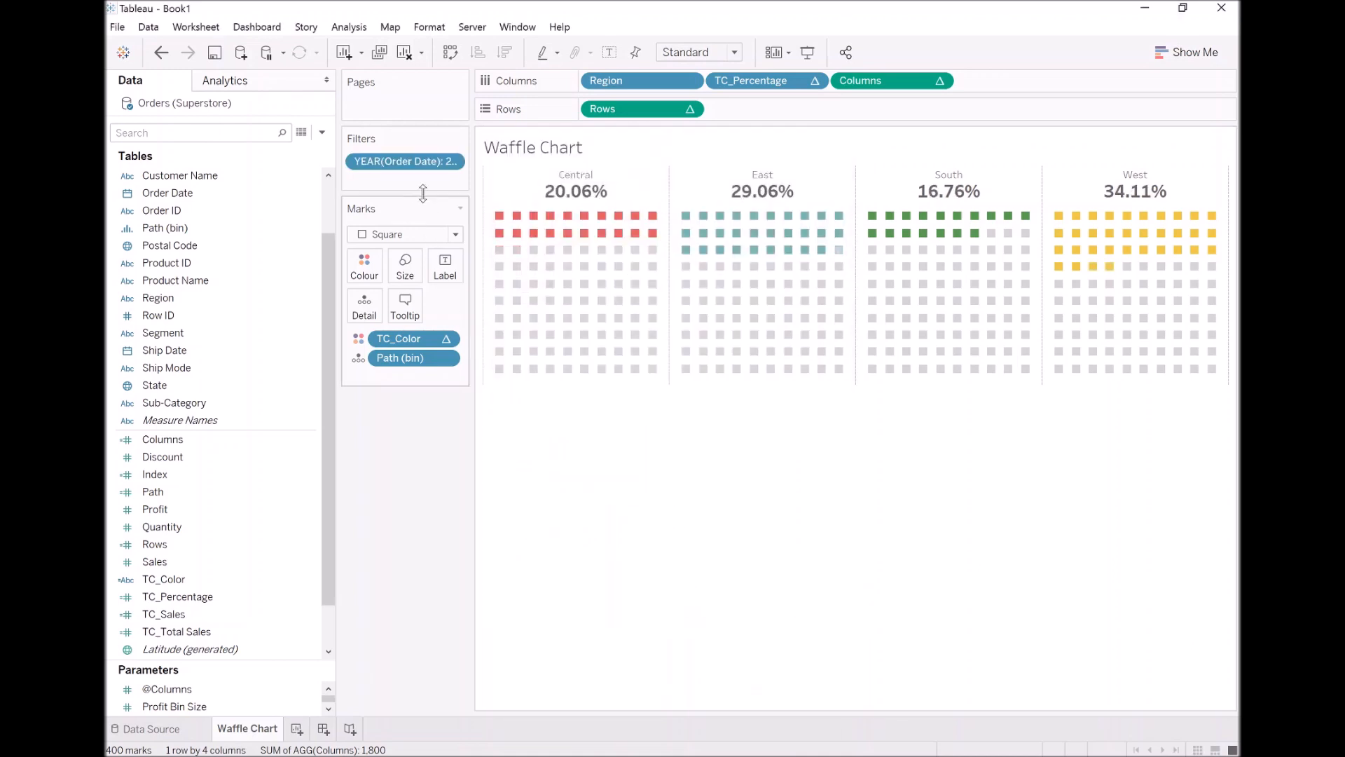
Show the Order Date year filter beside the chart as a single-value list and select 2019
right_click(419, 164)
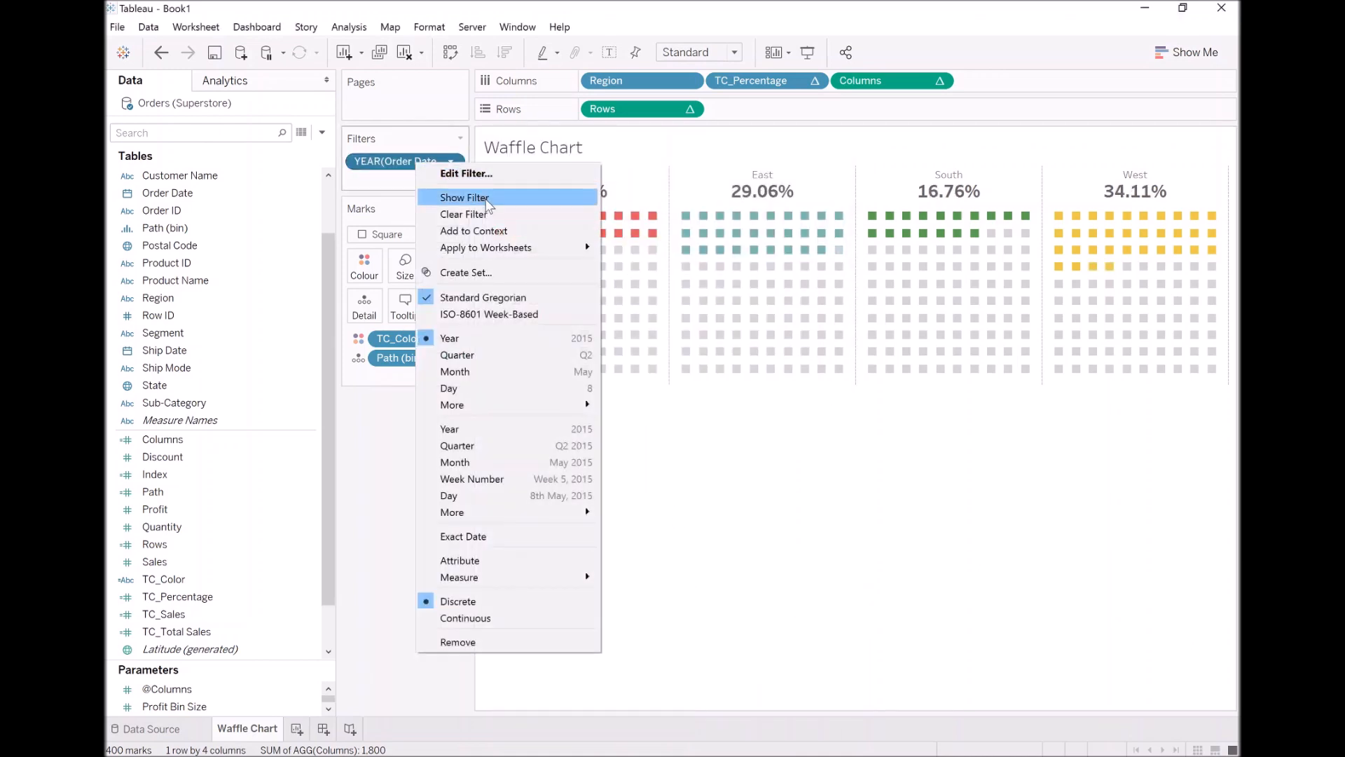
left_click(464, 198)
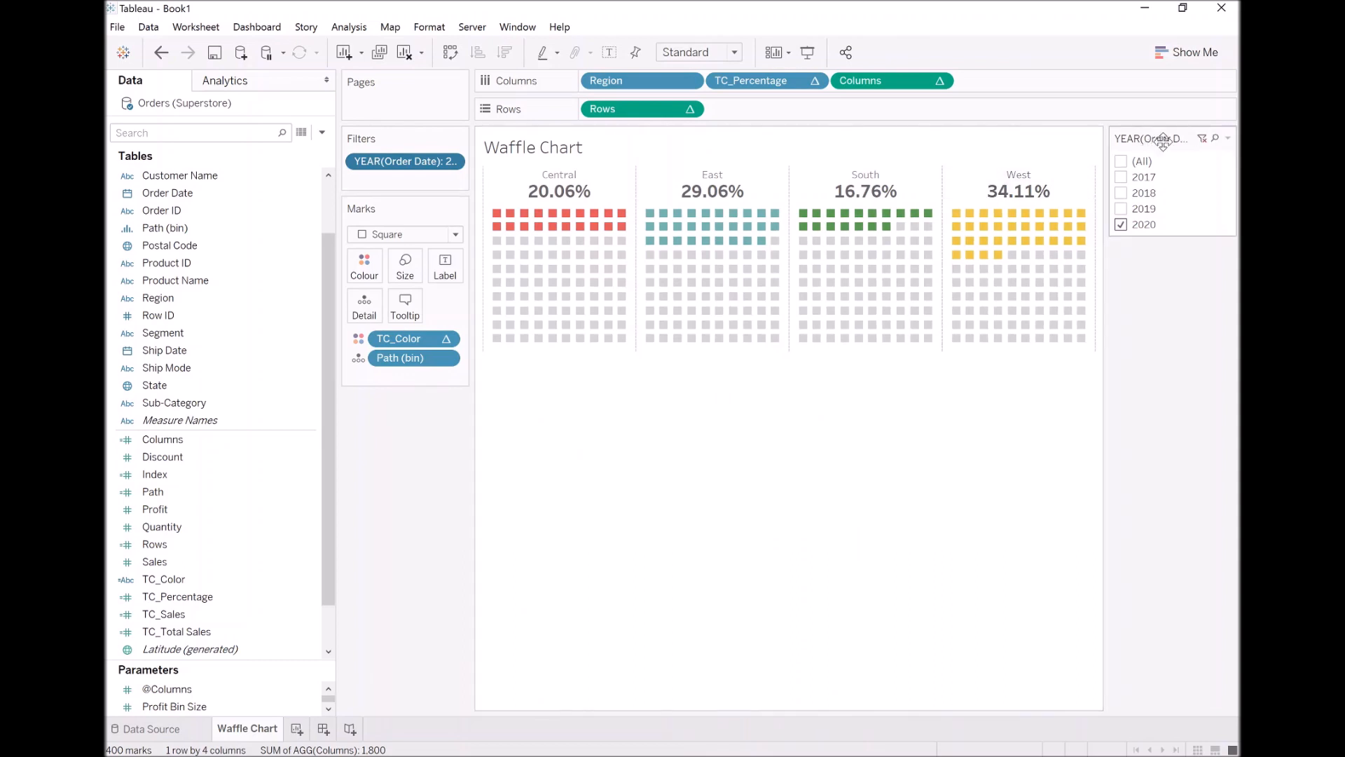
left_click(1228, 138)
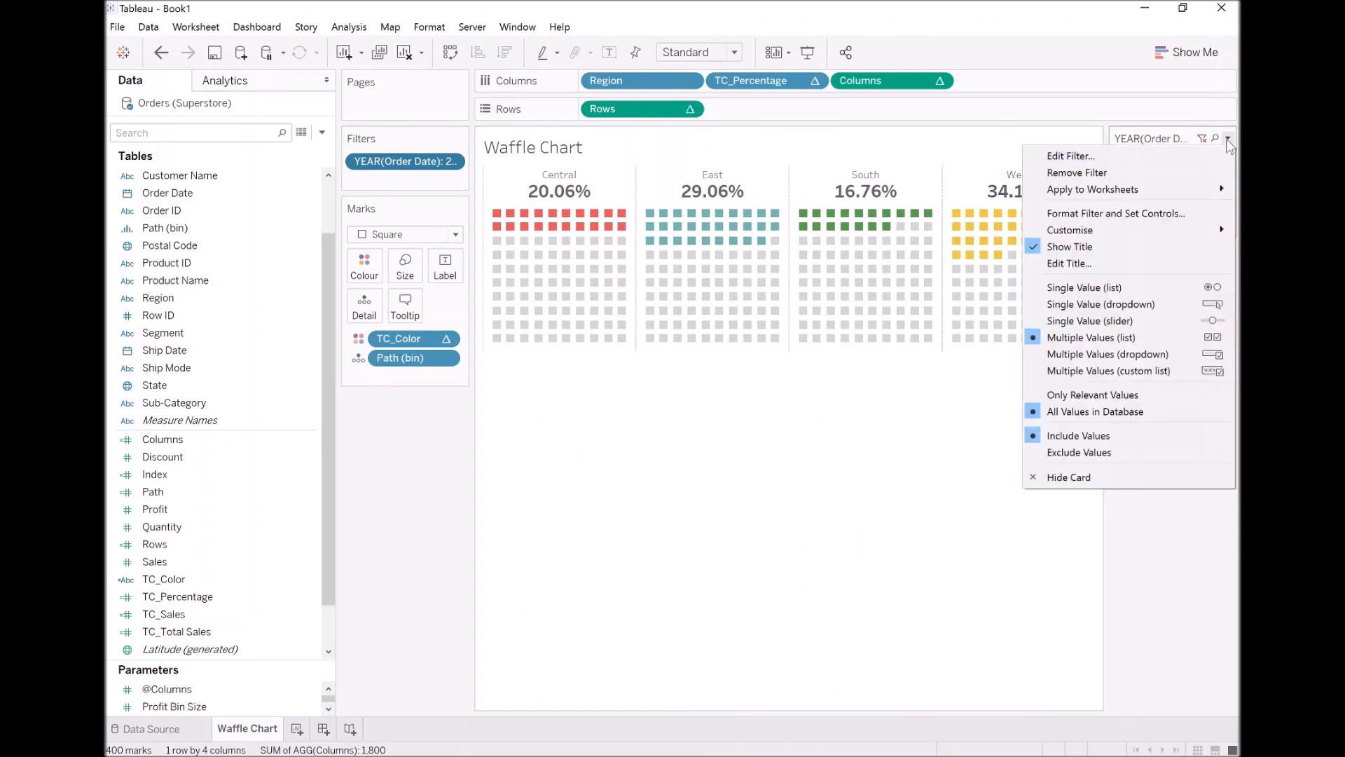
left_click(1155, 286)
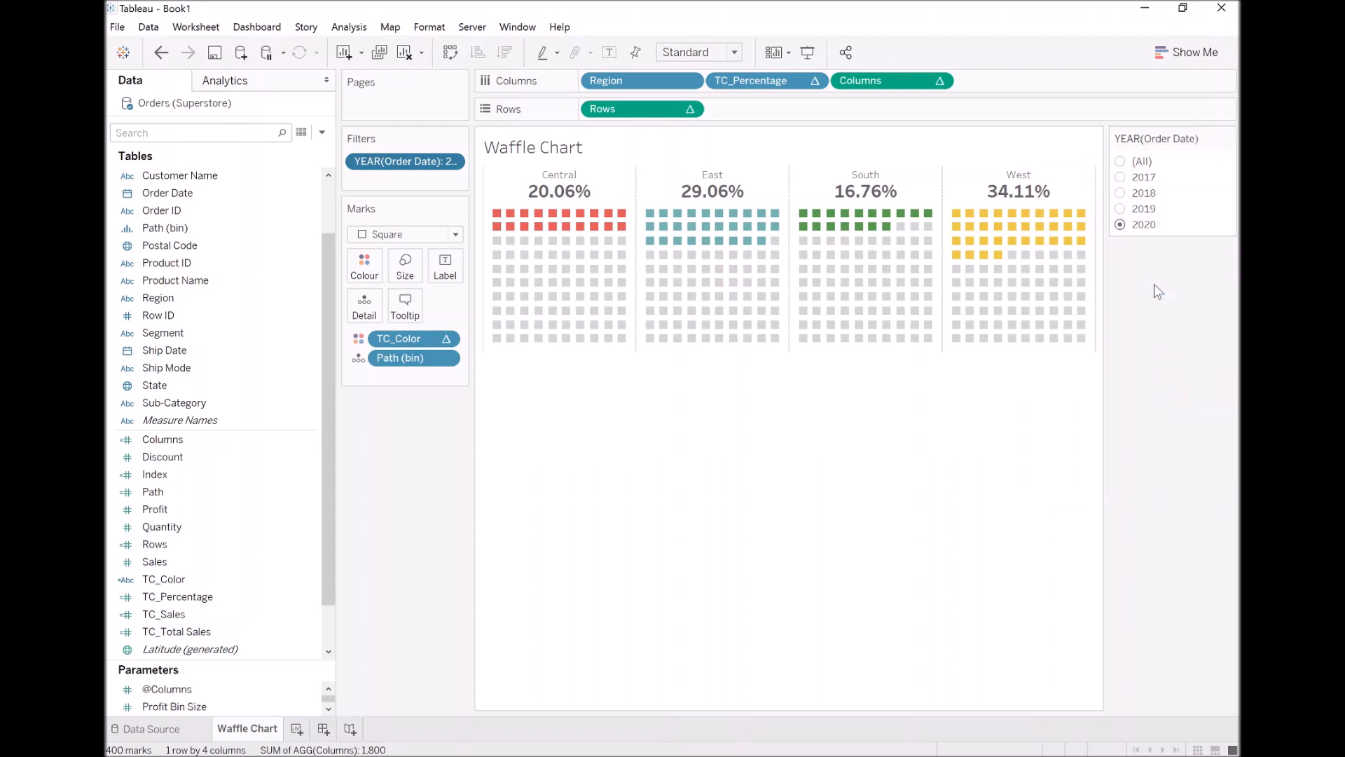
left_click(1121, 209)
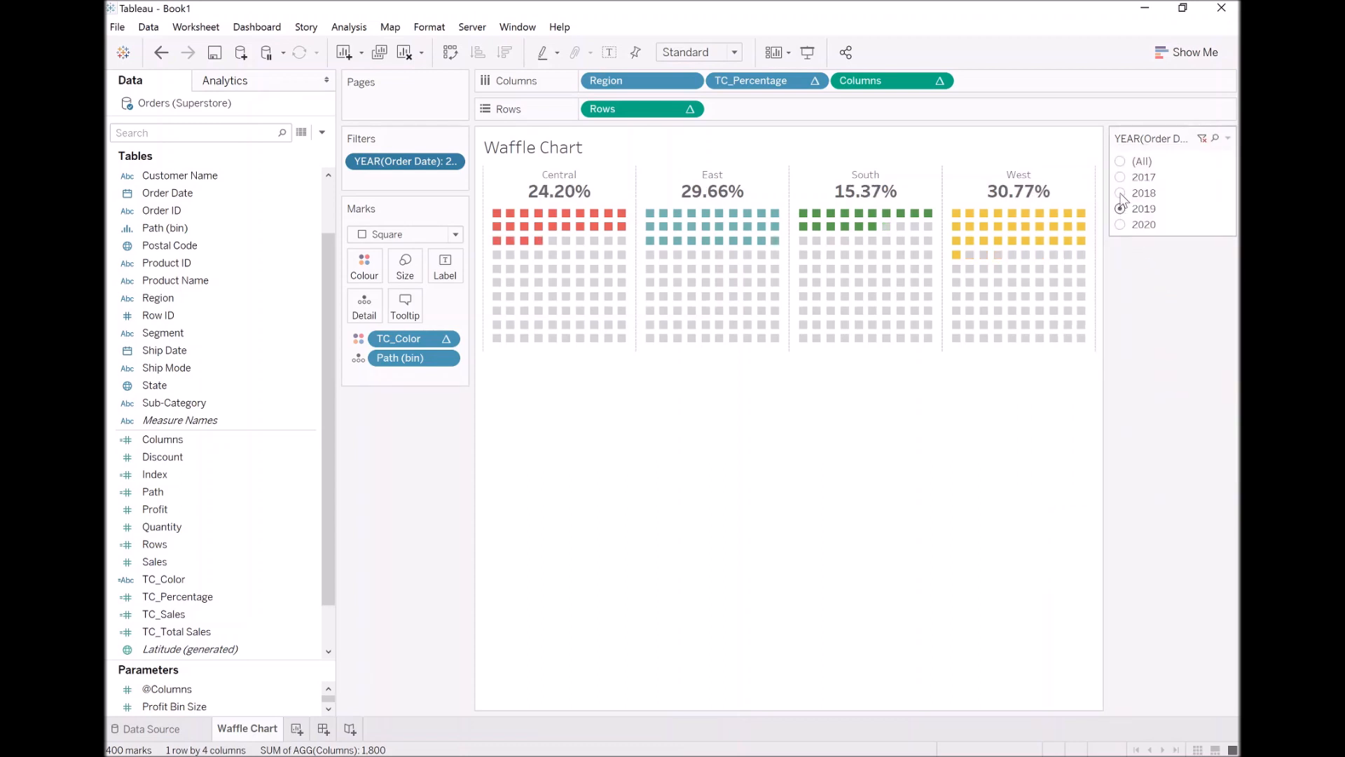
Switch the Order Date year filter through 2018, 2017, 2019 and 2020 to preview the animated chart, finishing on 2017
left_click(1121, 194)
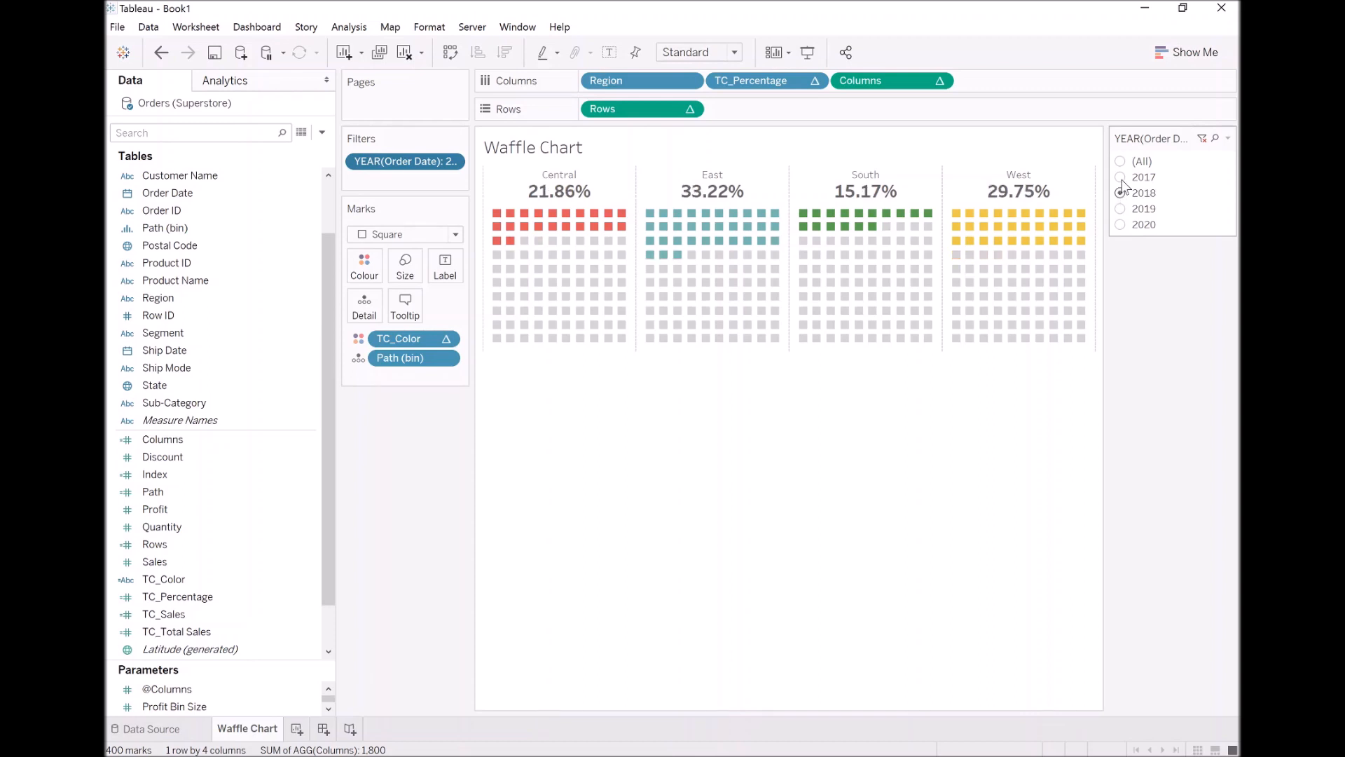
left_click(1121, 178)
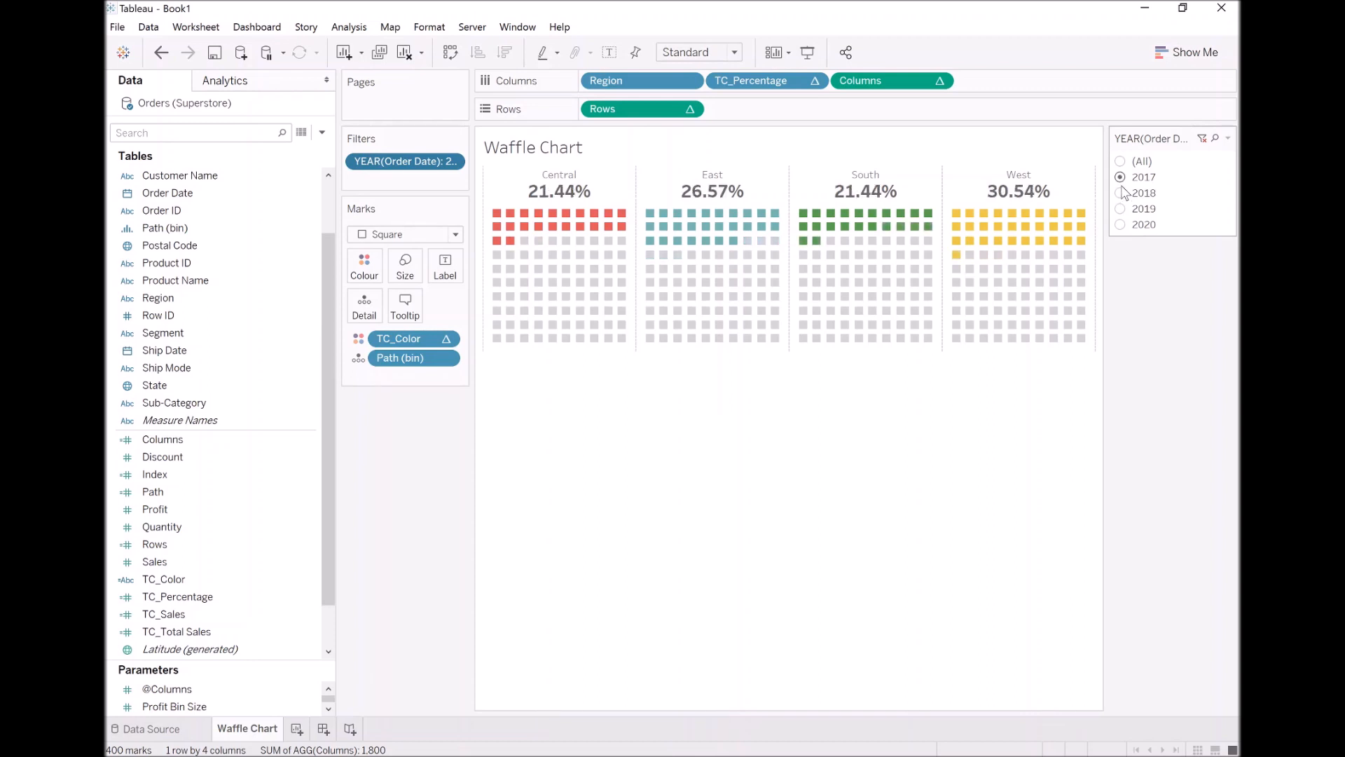
left_click(1122, 195)
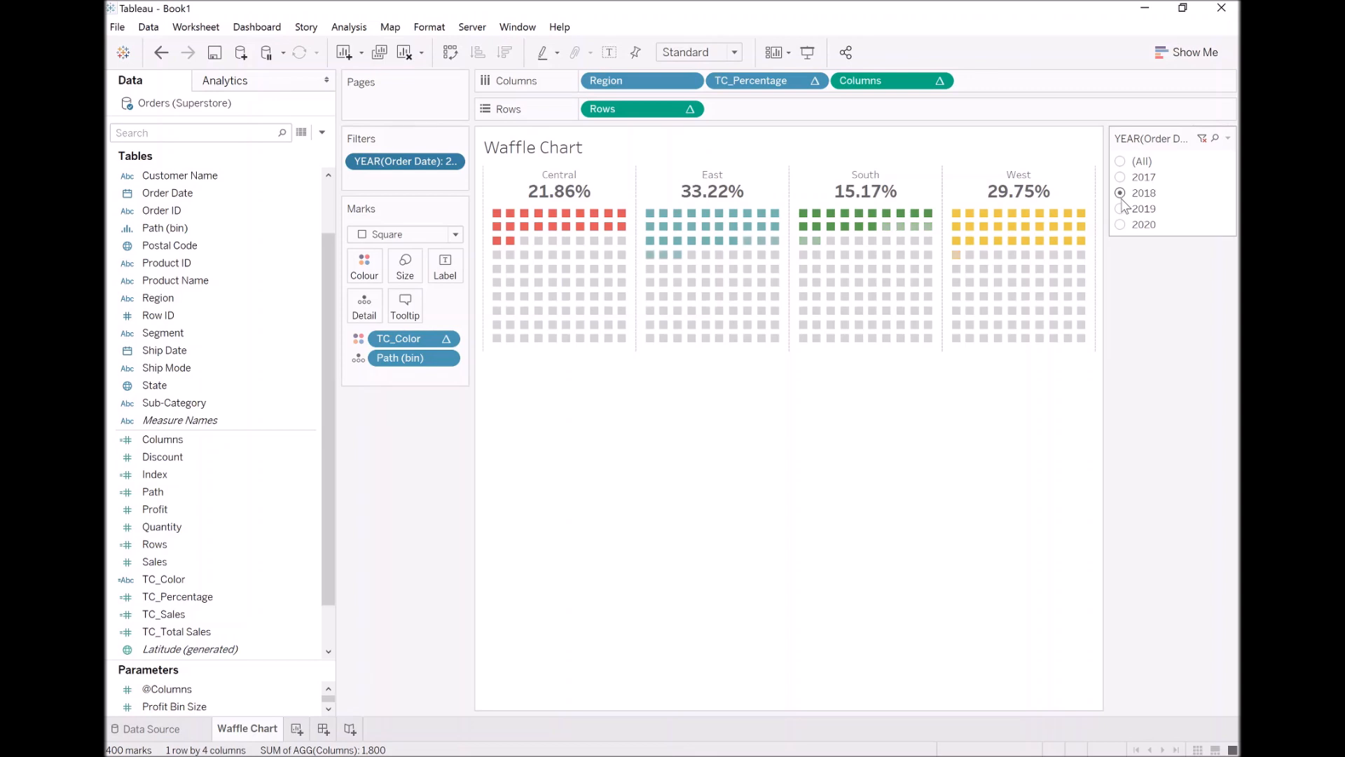
left_click(1120, 209)
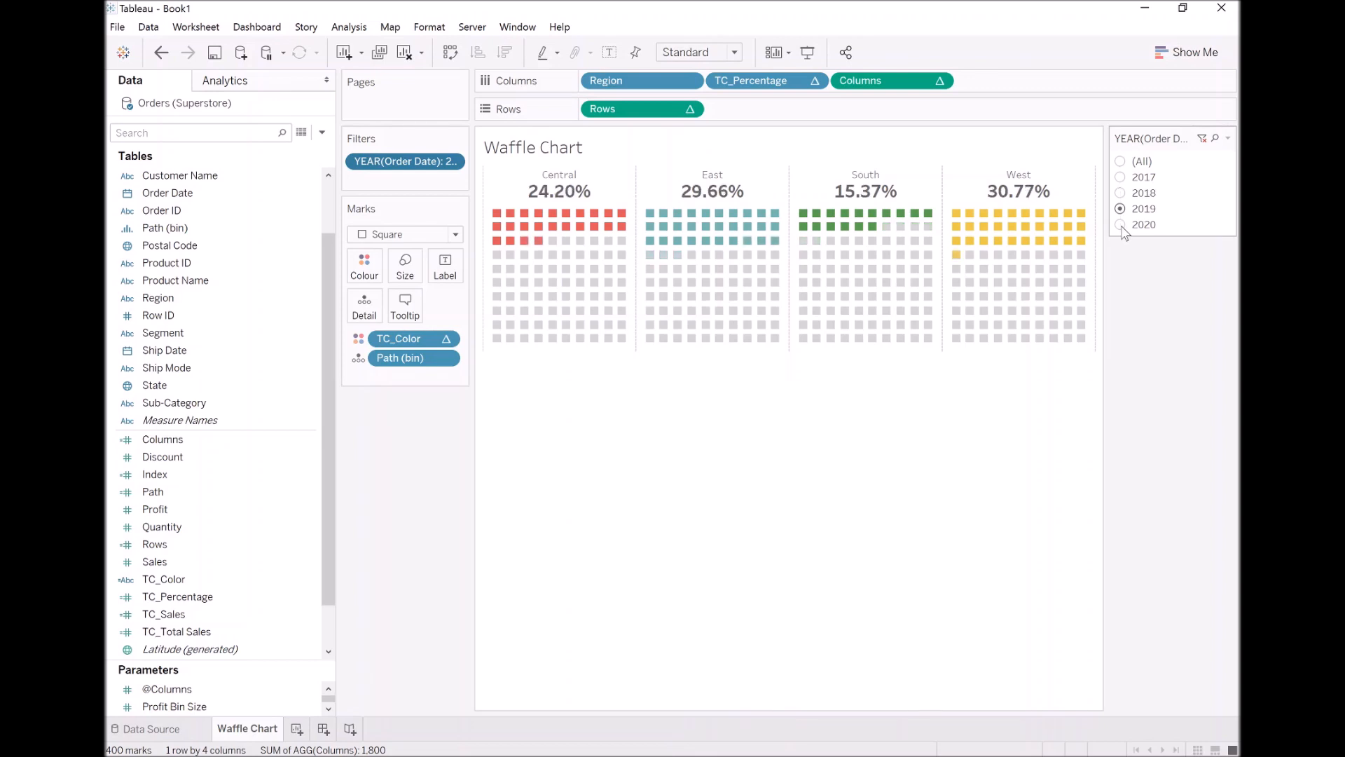
left_click(1121, 225)
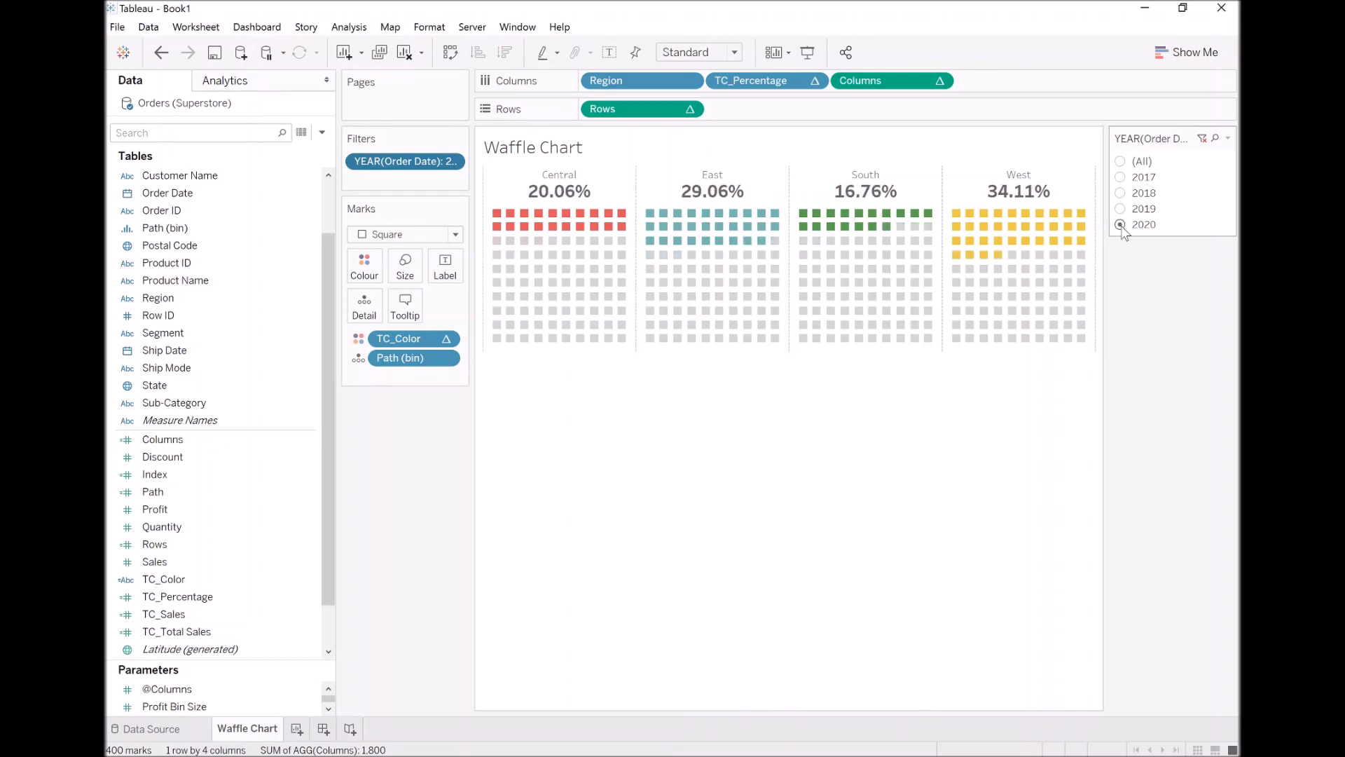
left_click(1121, 210)
left_click(1122, 195)
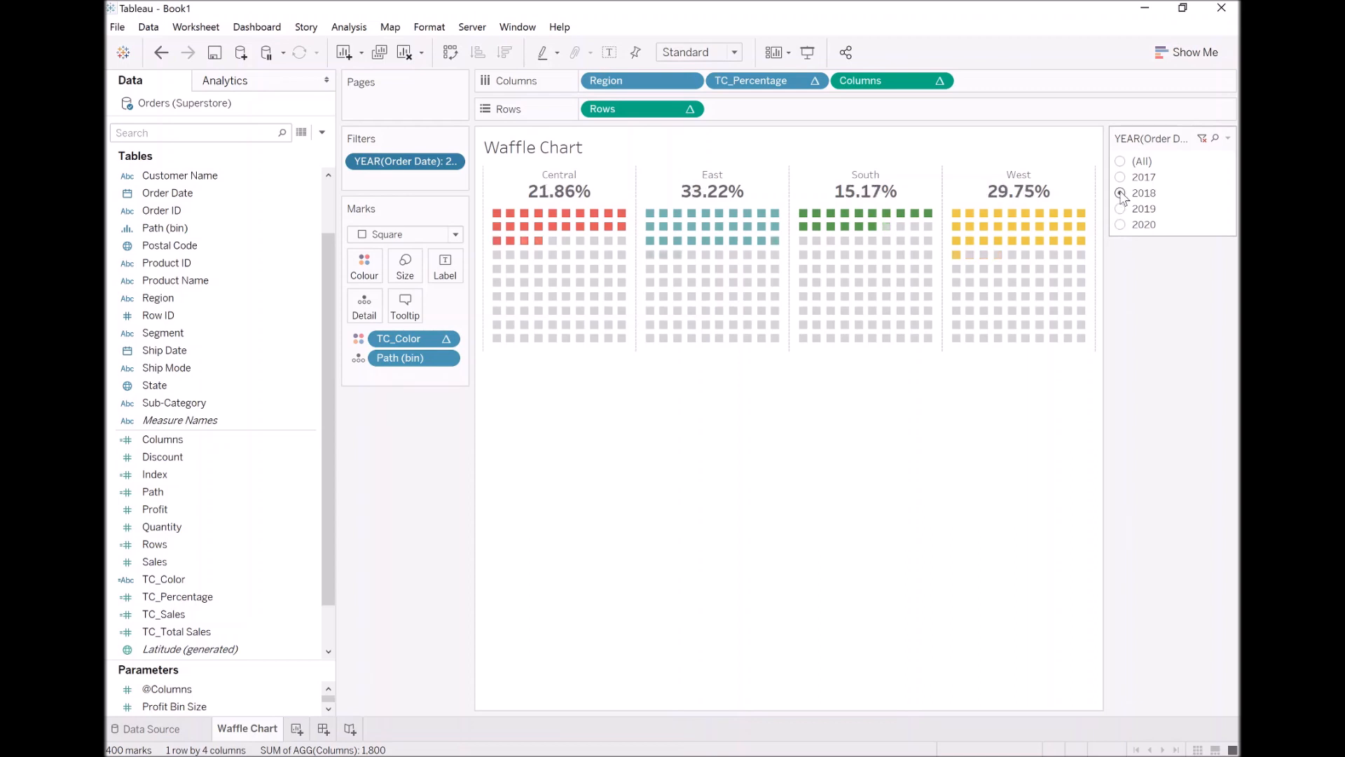
left_click(1120, 178)
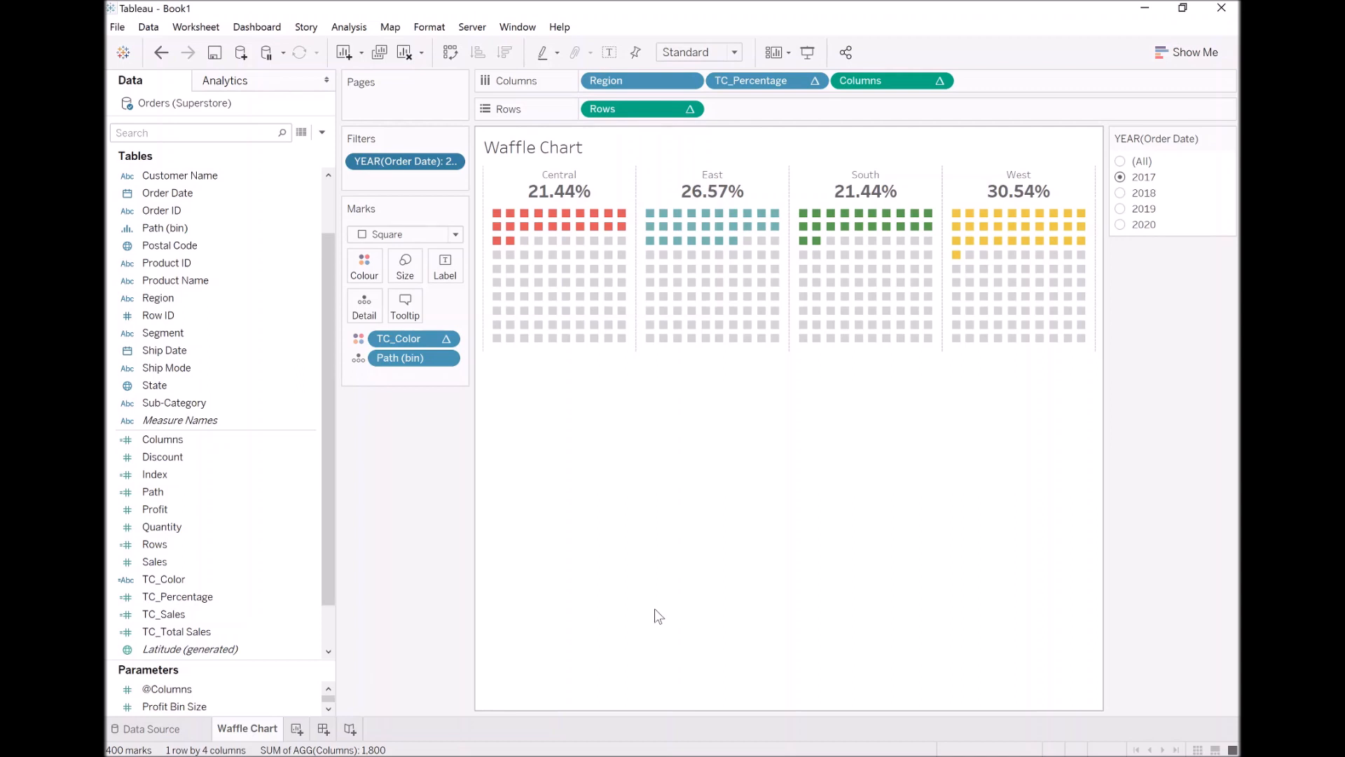
left_click(185, 686)
right_click(185, 687)
left_click(241, 433)
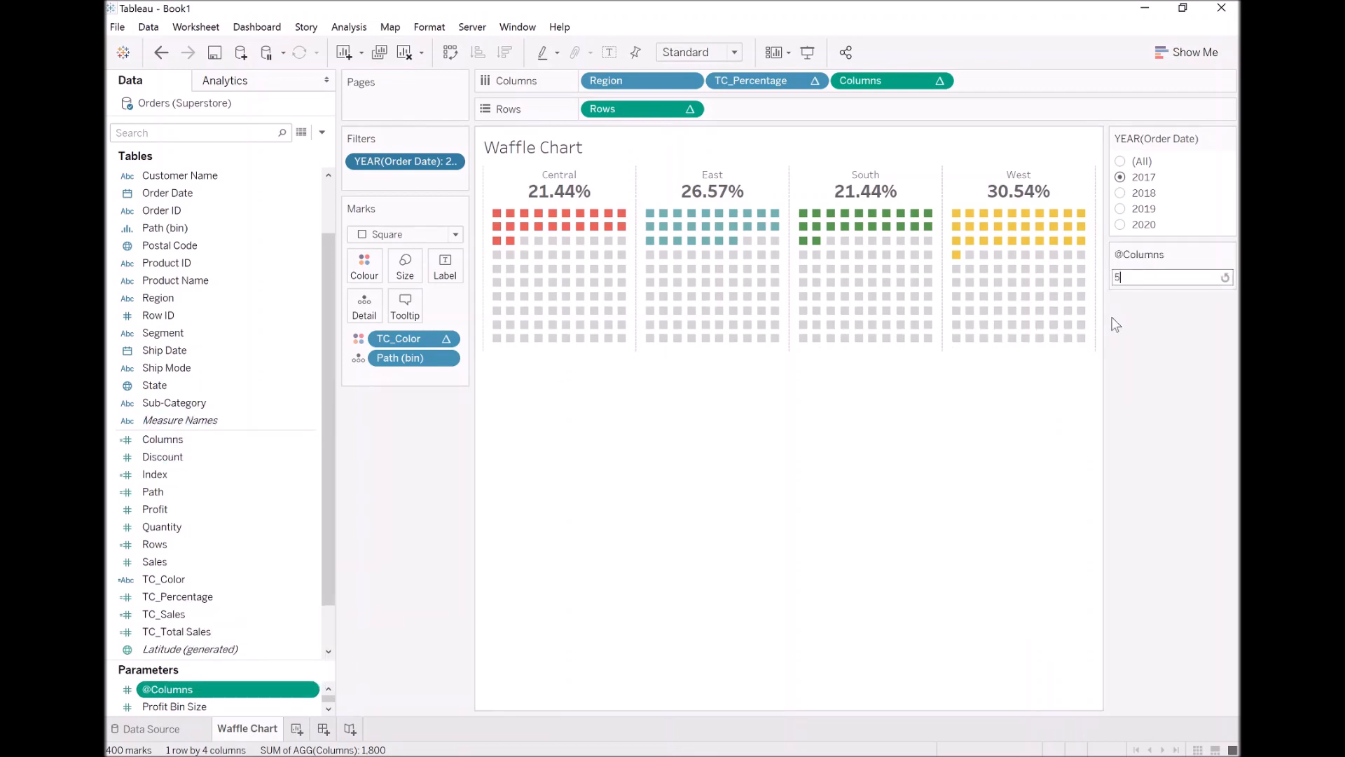
type("5")
key("Return")
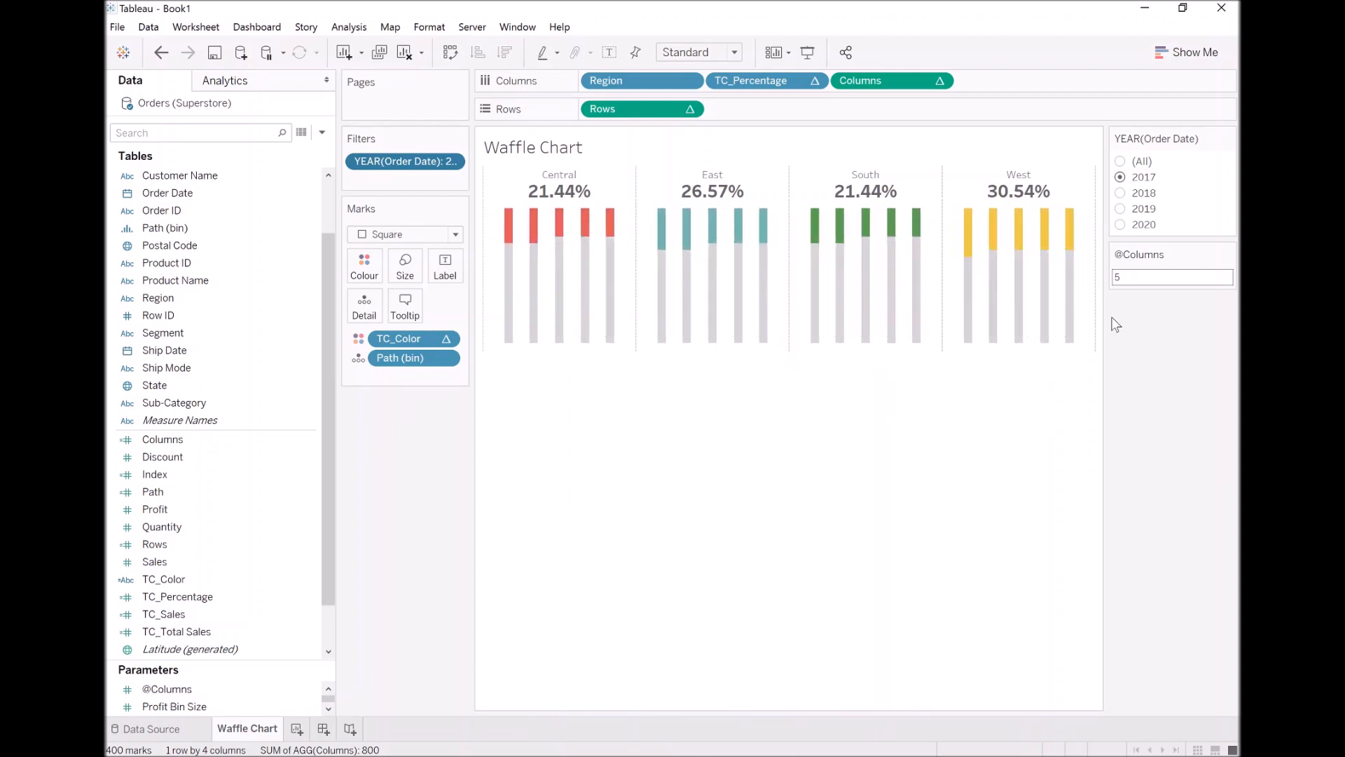
left_click(704, 52)
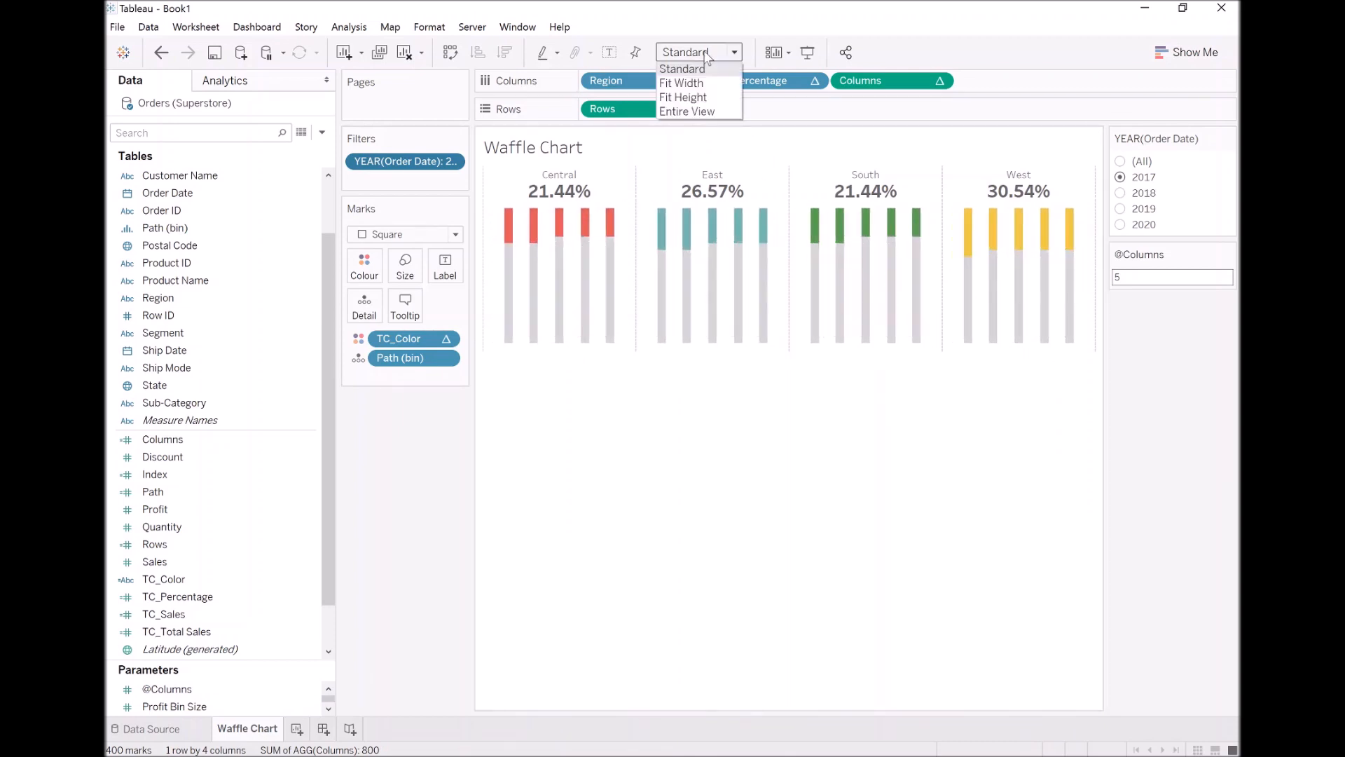
left_click(700, 112)
left_click(1135, 277)
key("BackSpace")
type("10")
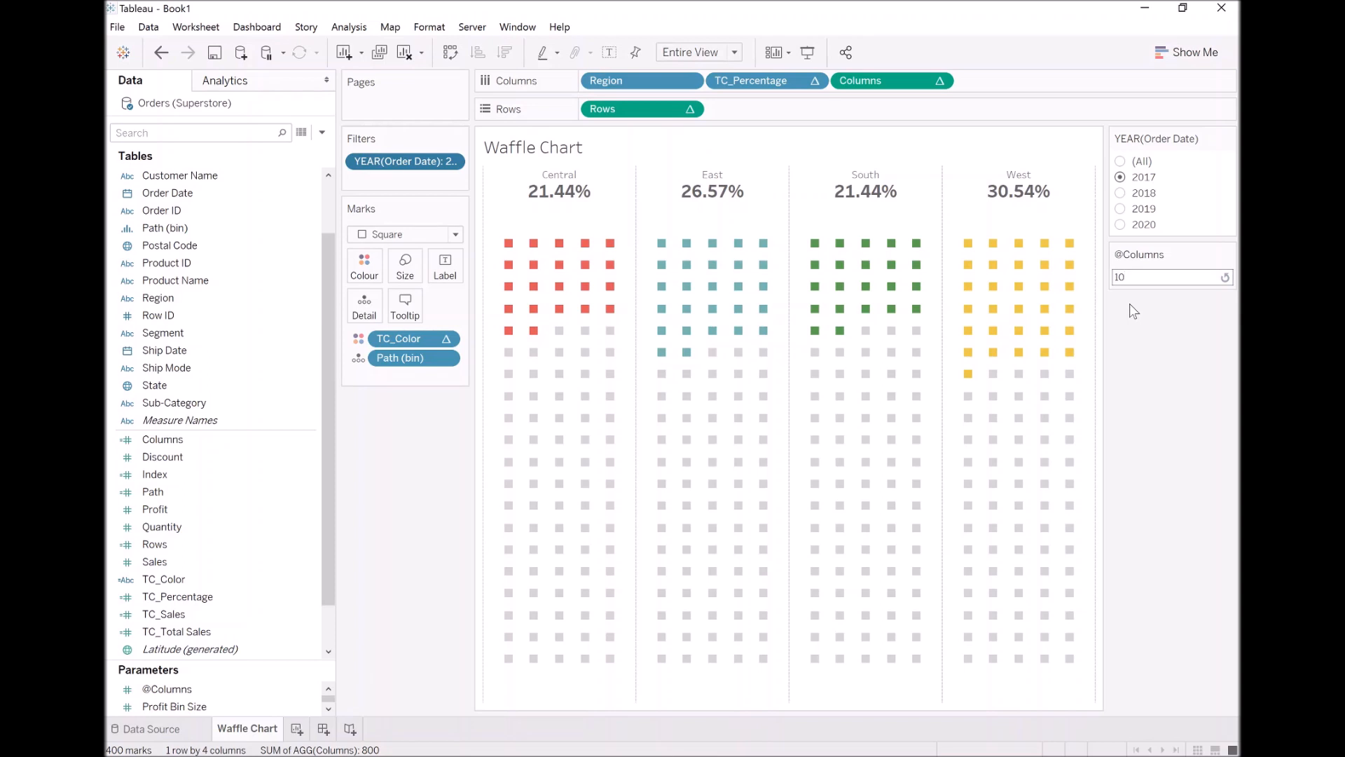
key("Return")
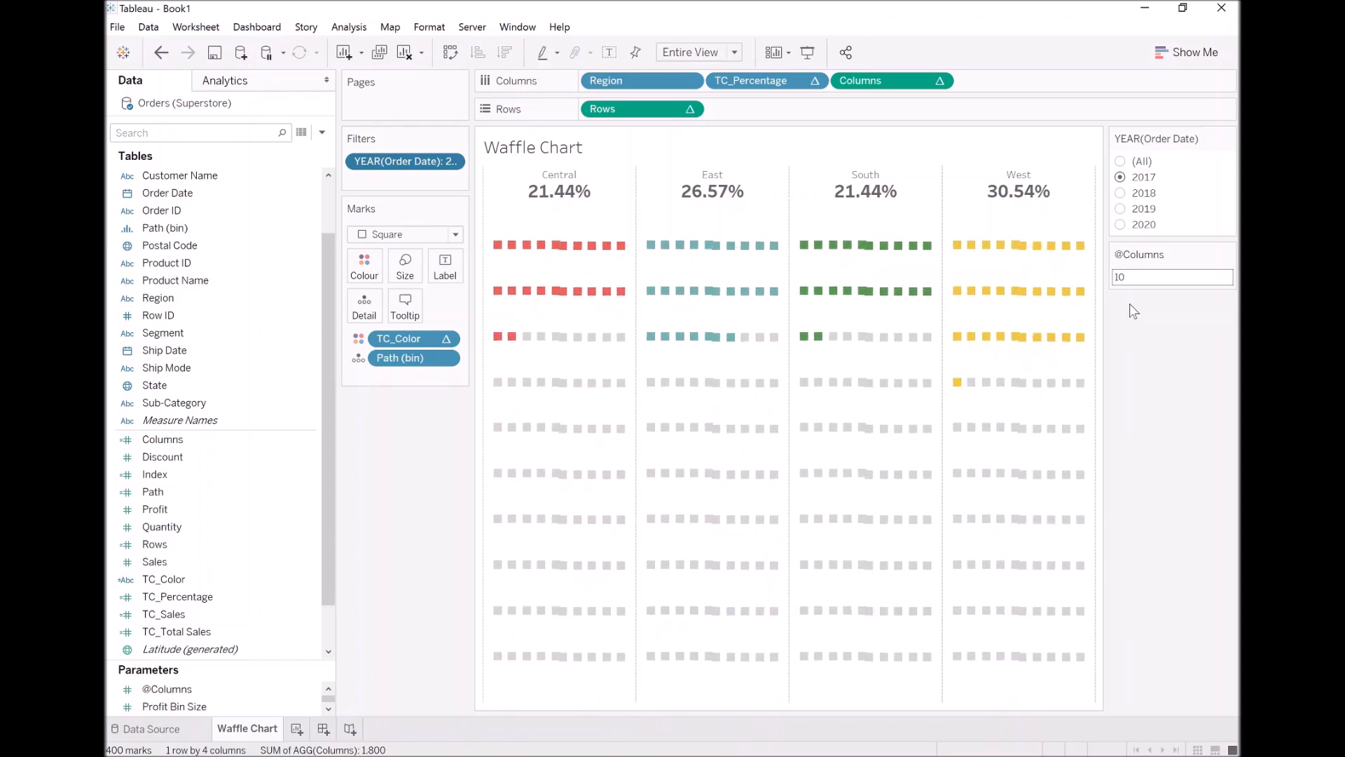
double_click(1122, 278)
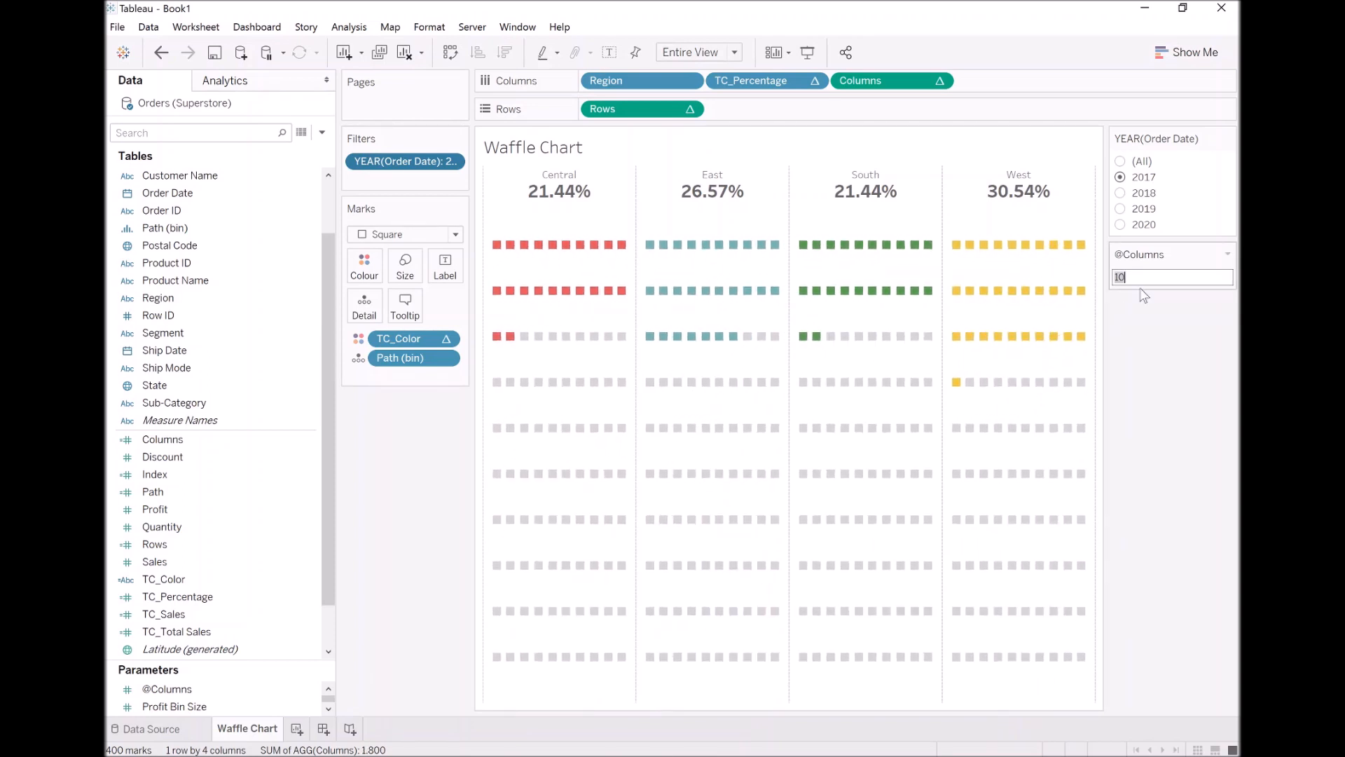
type("20")
key("Return")
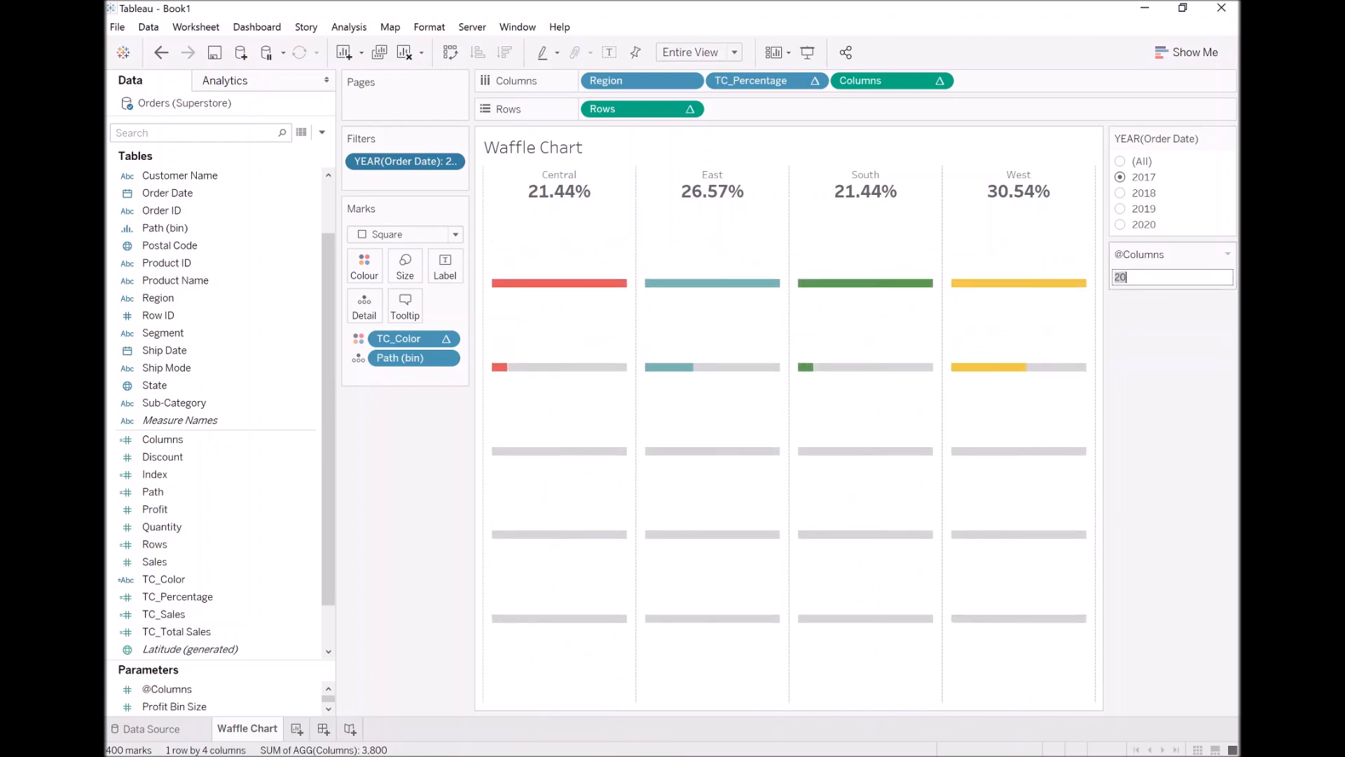
key("Return")
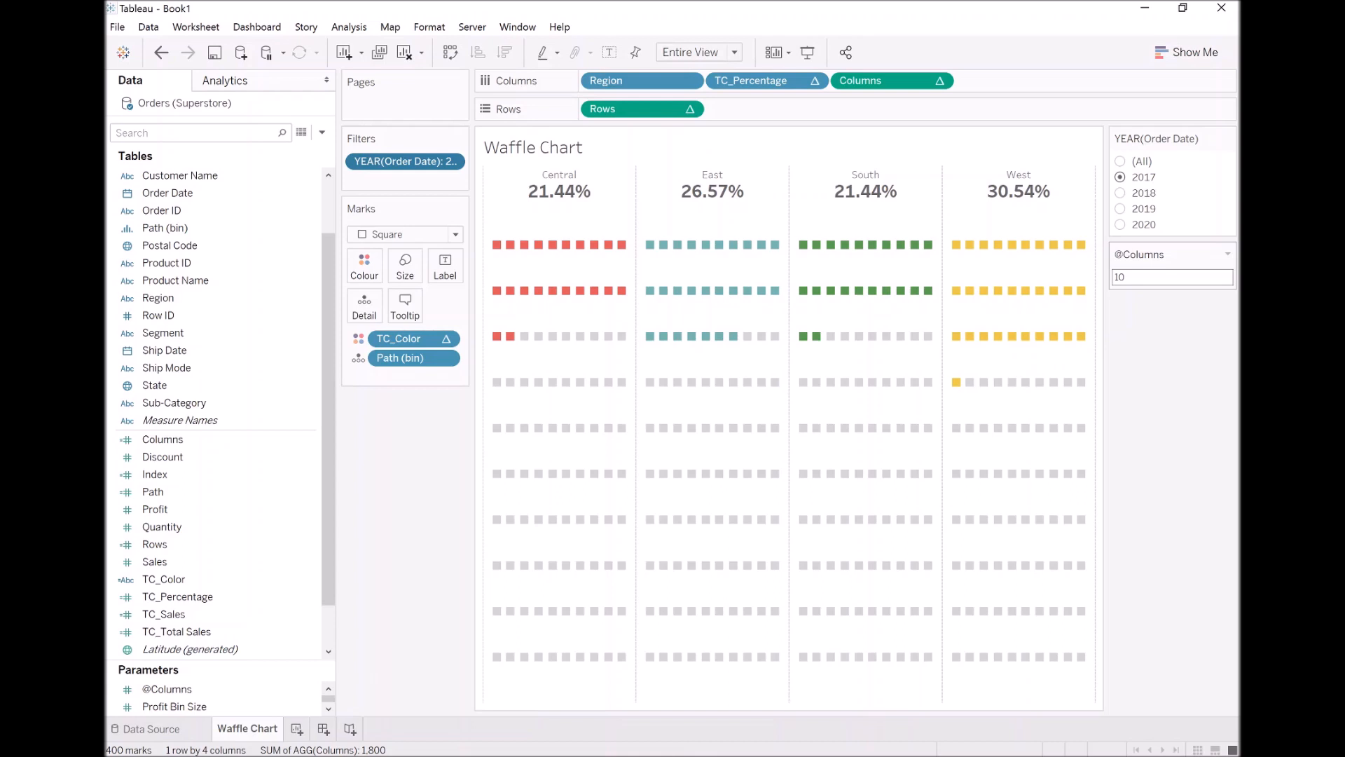
Edit the Path (bin) field and try a bin size of 2
left_click(178, 228)
right_click(178, 228)
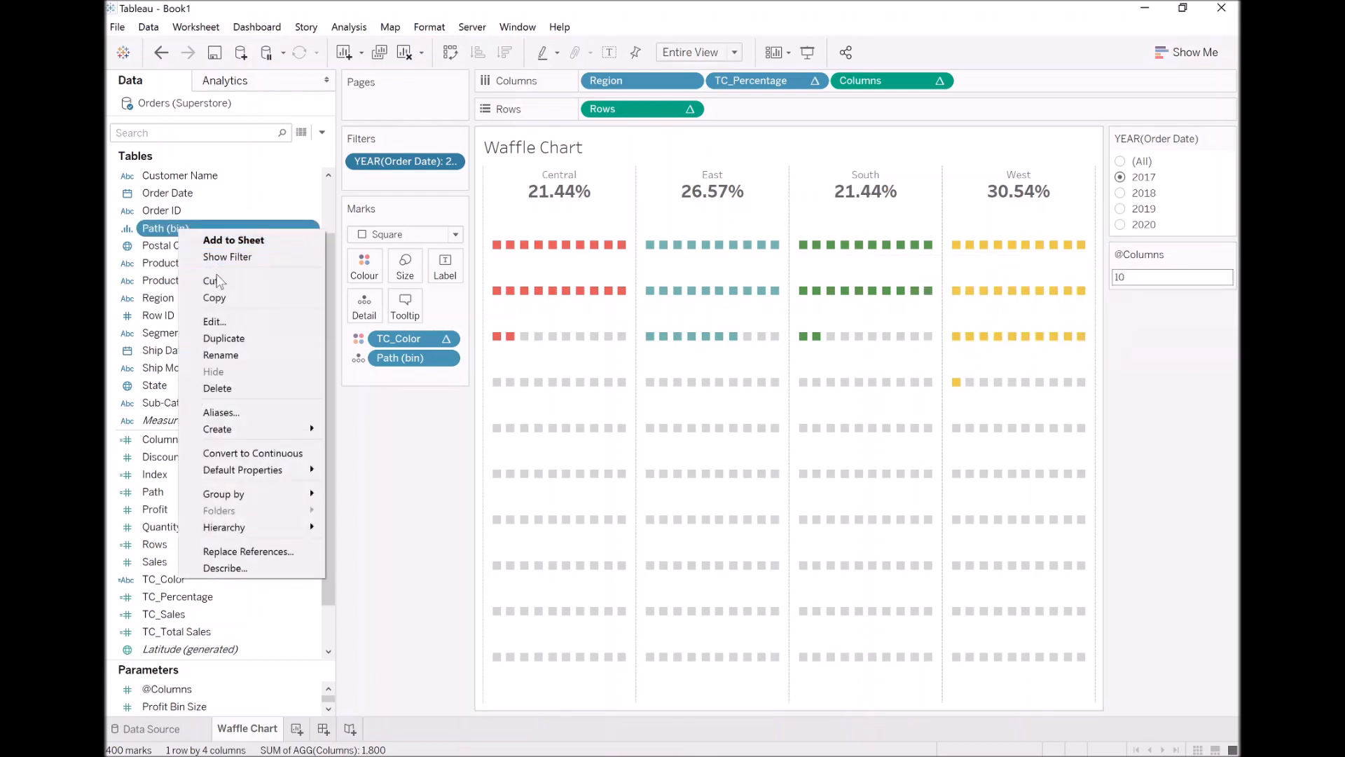
left_click(237, 320)
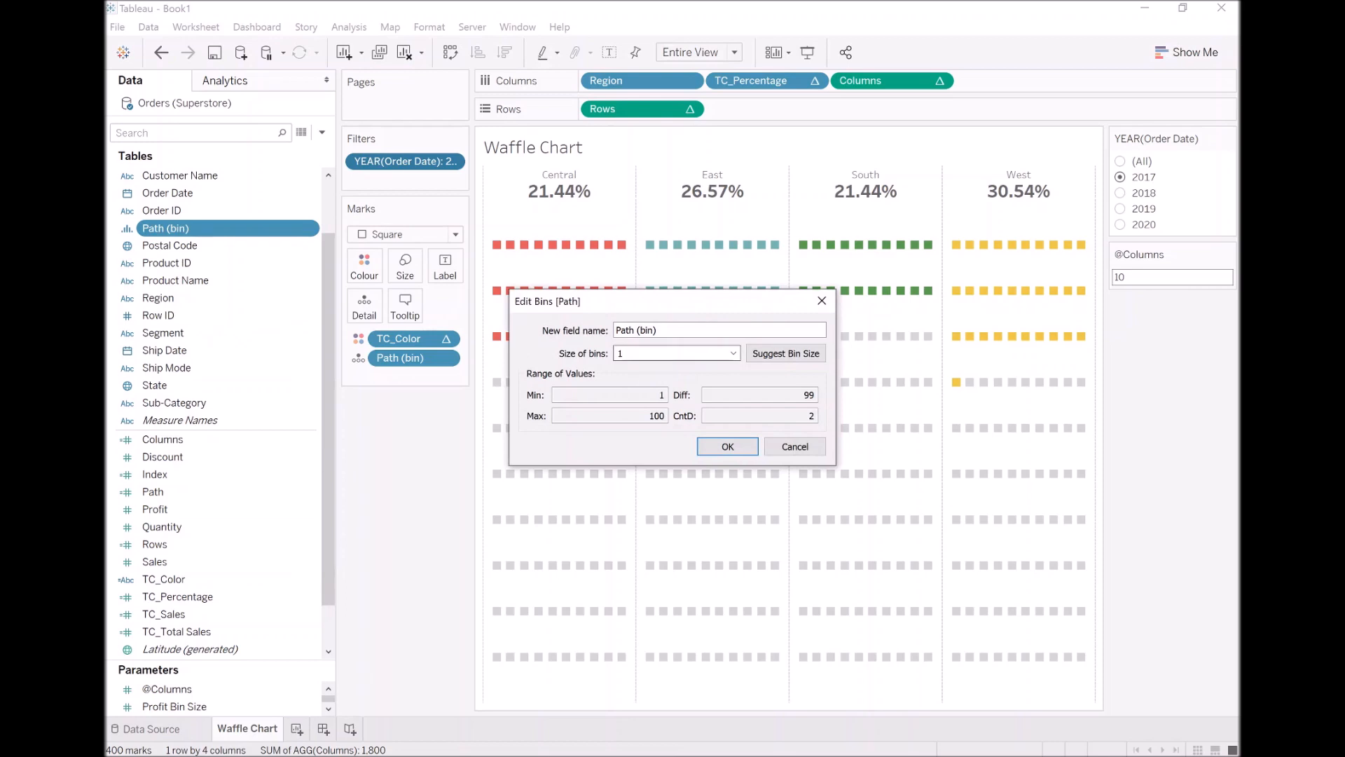
type("2")
left_click(732, 449)
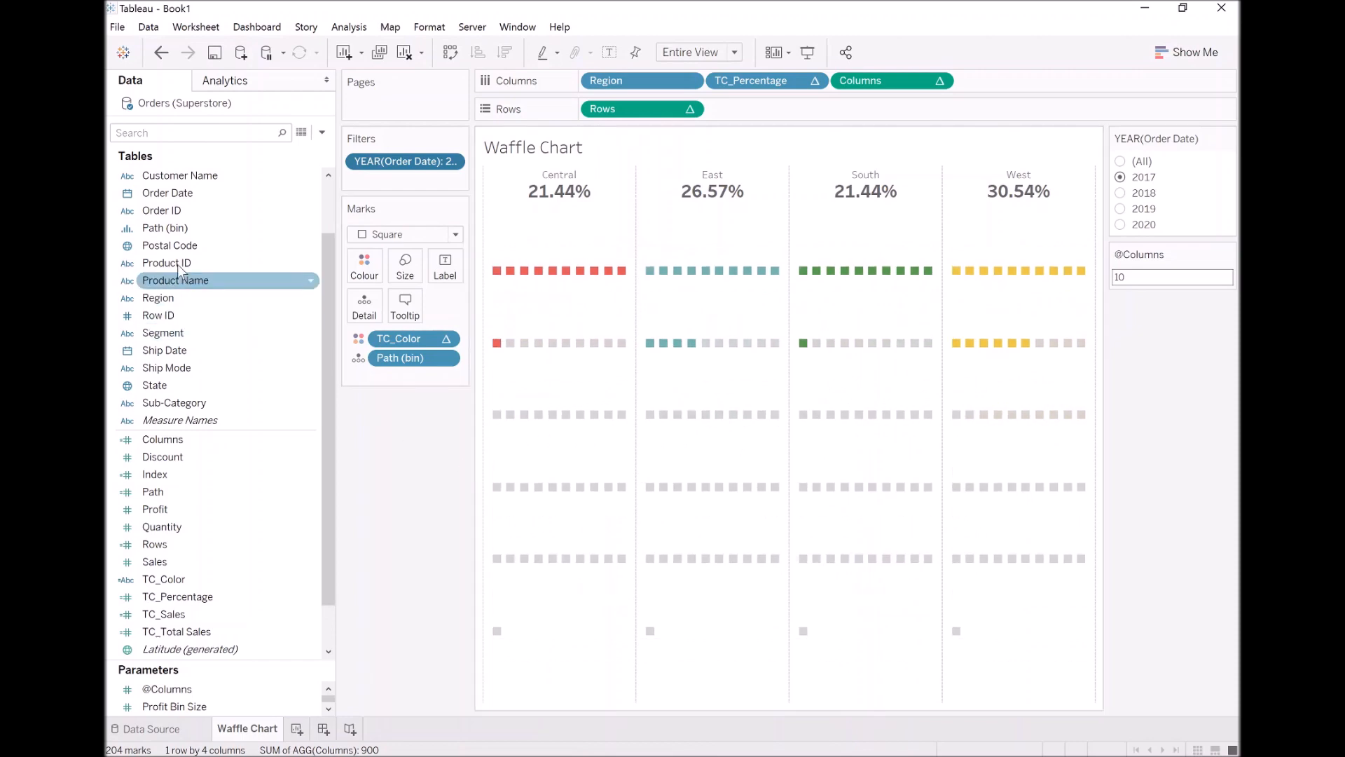
Set the bin size of Path (bin) to 1 and change the chart's fit to Fit Width
left_click(185, 228)
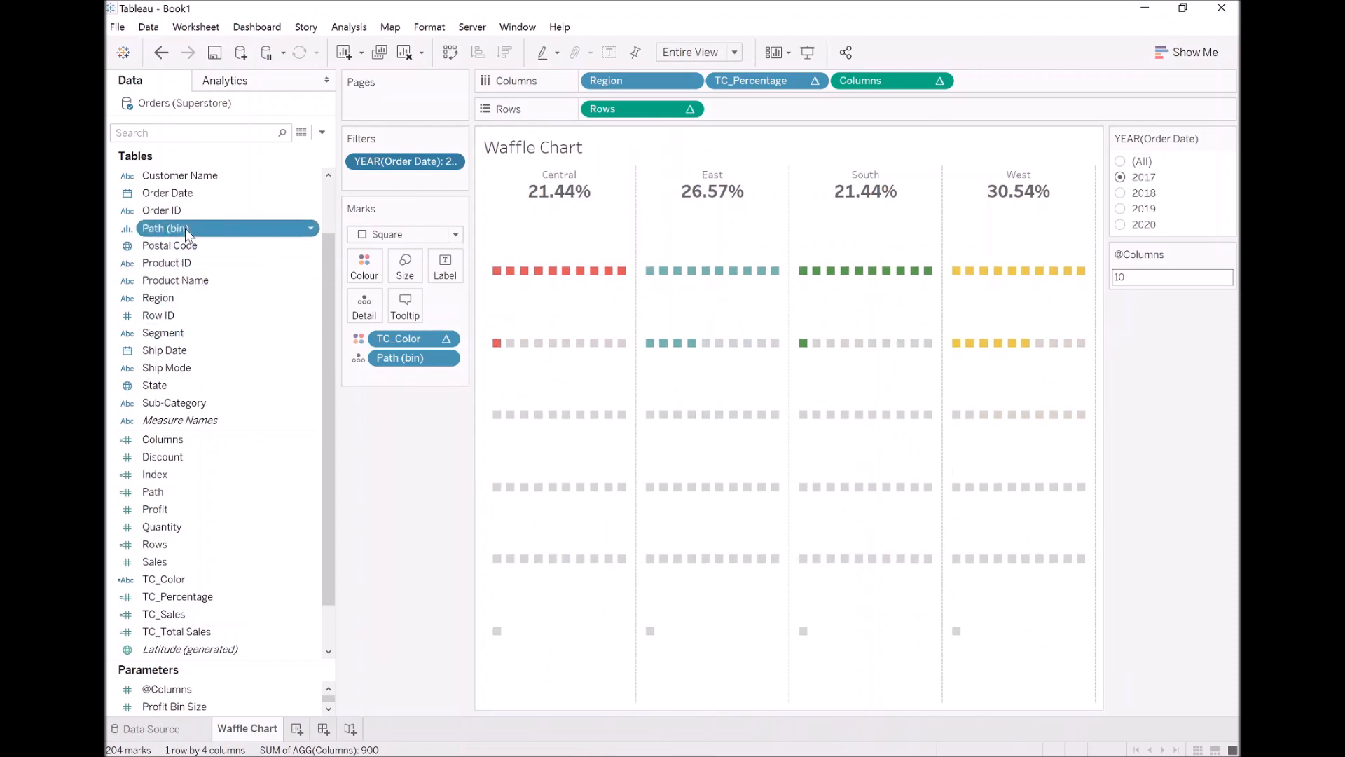
right_click(185, 228)
left_click(237, 319)
key("BackSpace")
type("1")
left_click(725, 452)
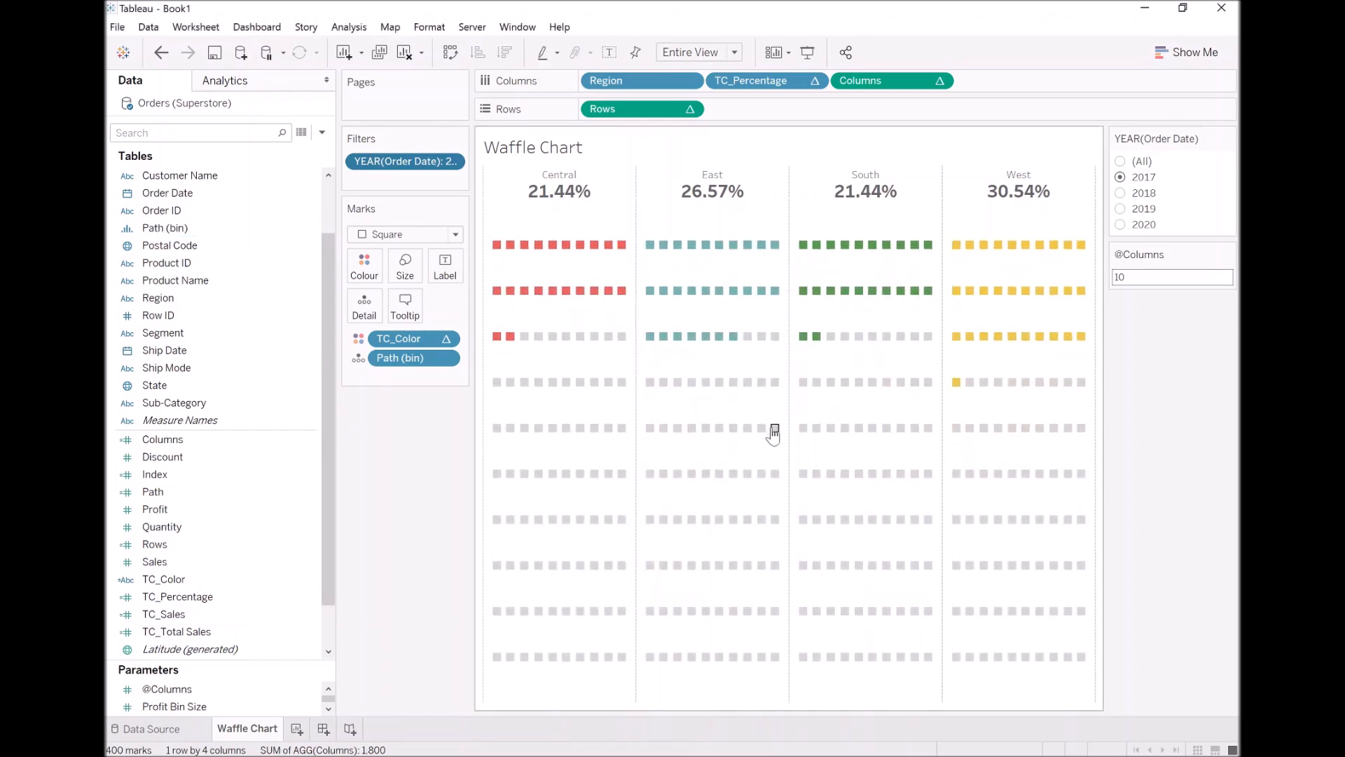
left_click(716, 53)
left_click(680, 82)
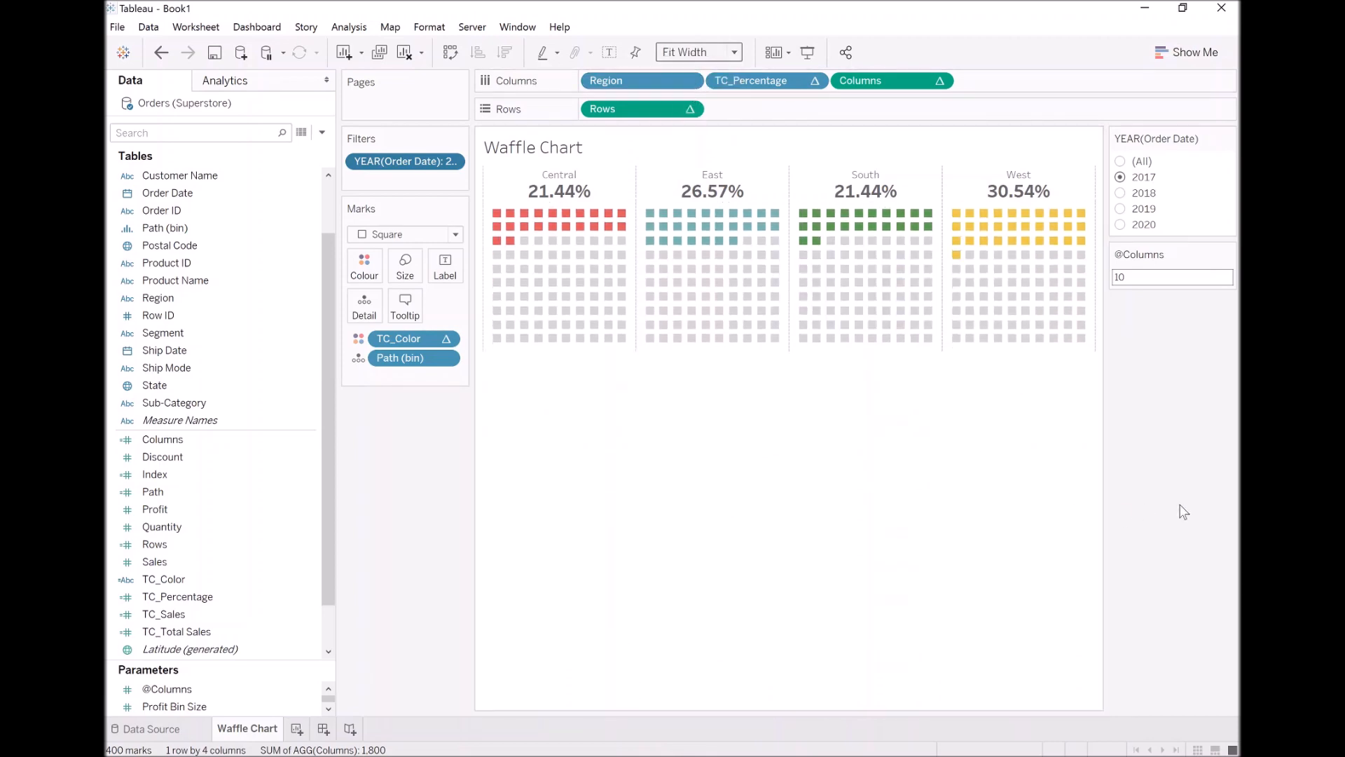